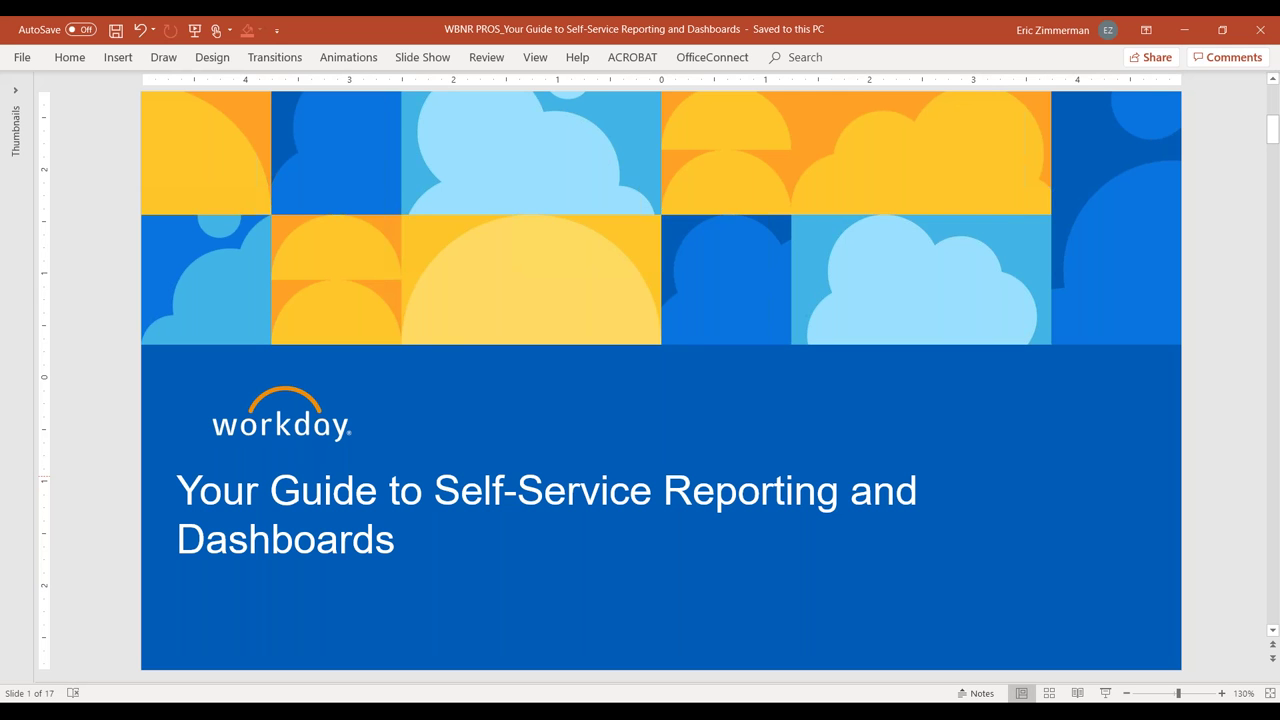
Move from the title slide to the Safe Harbor Statement slide, then on toward the speakers slide.
scroll(661, 380, down, 1)
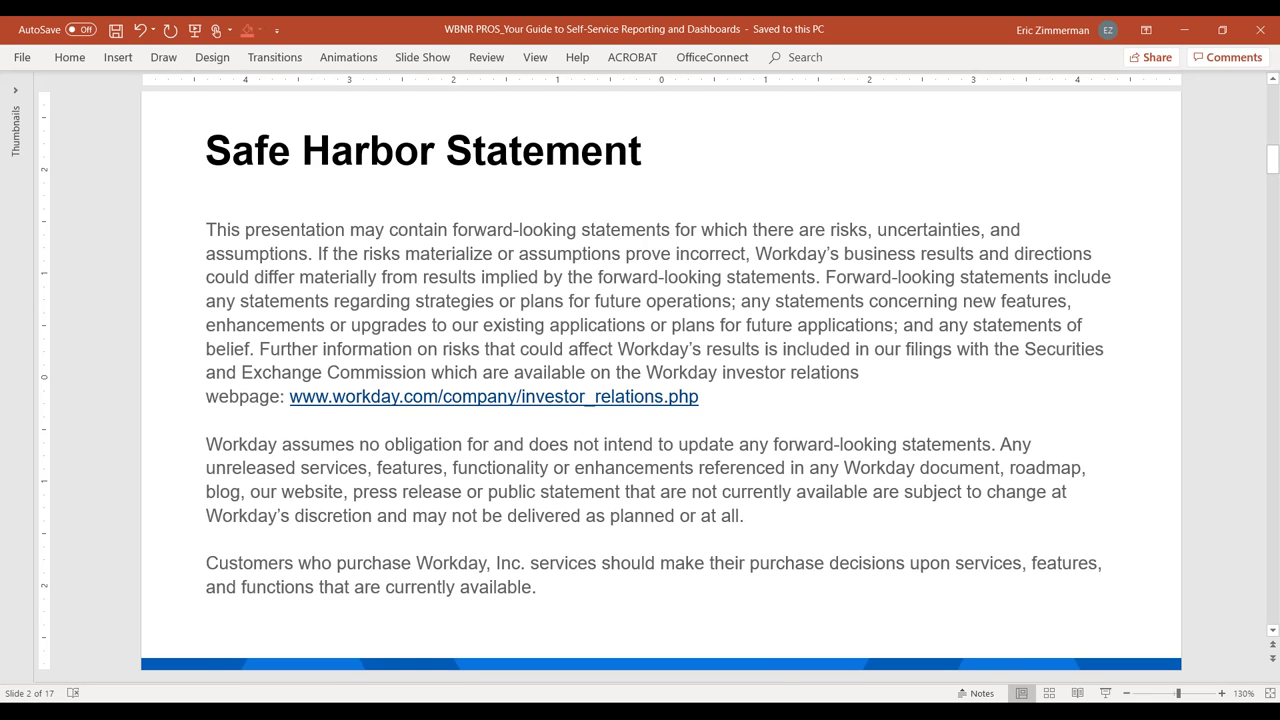
key(Page_Down)
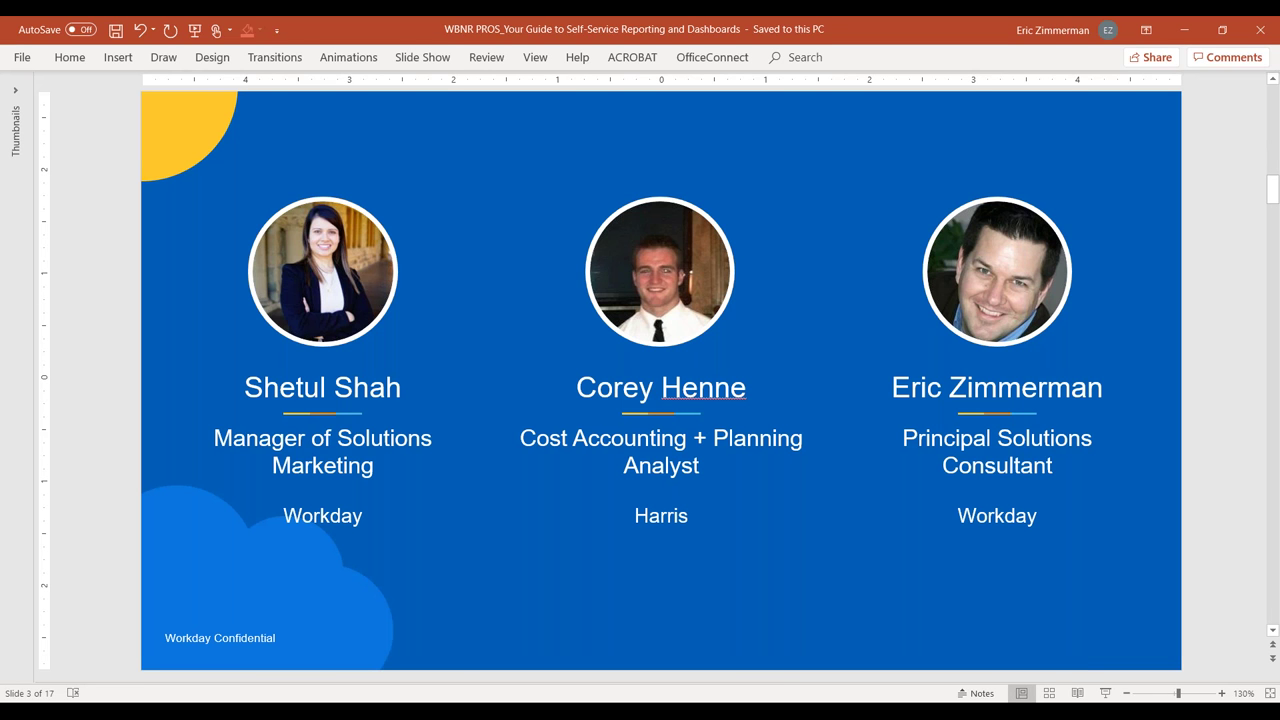
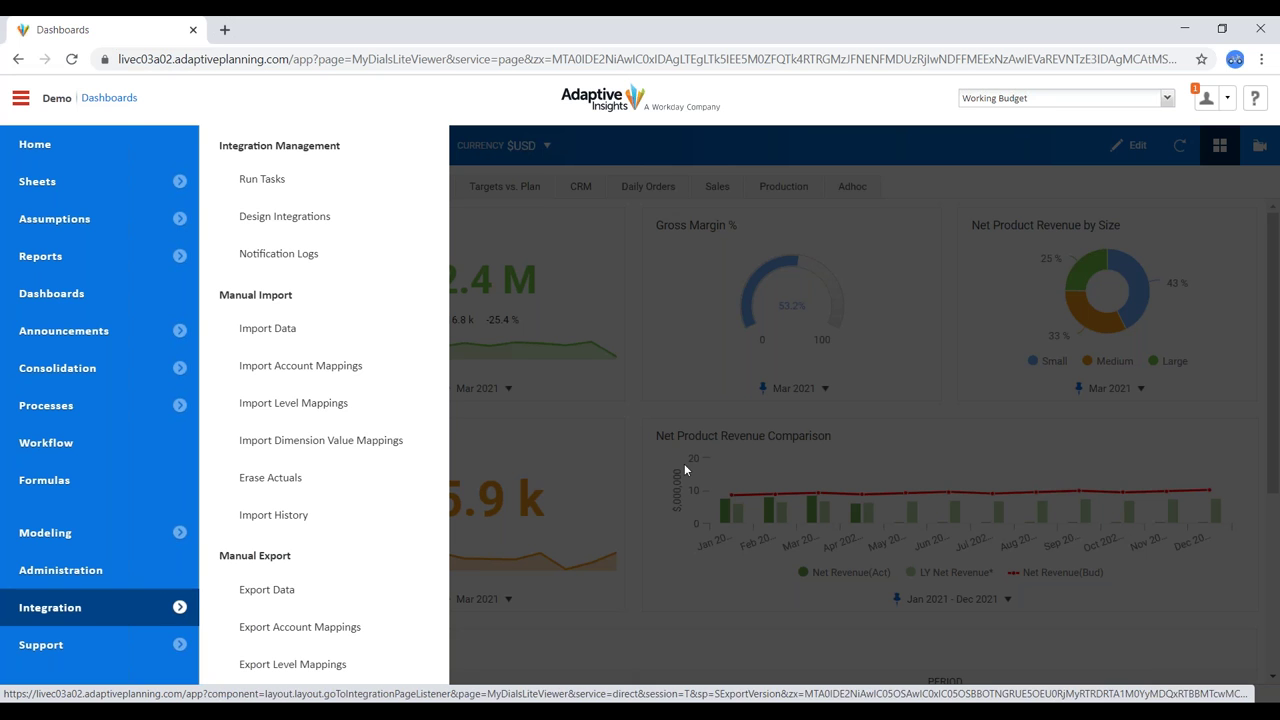
Dismiss the navigation panel and switch to the Budget dashboard page.
click(948, 191)
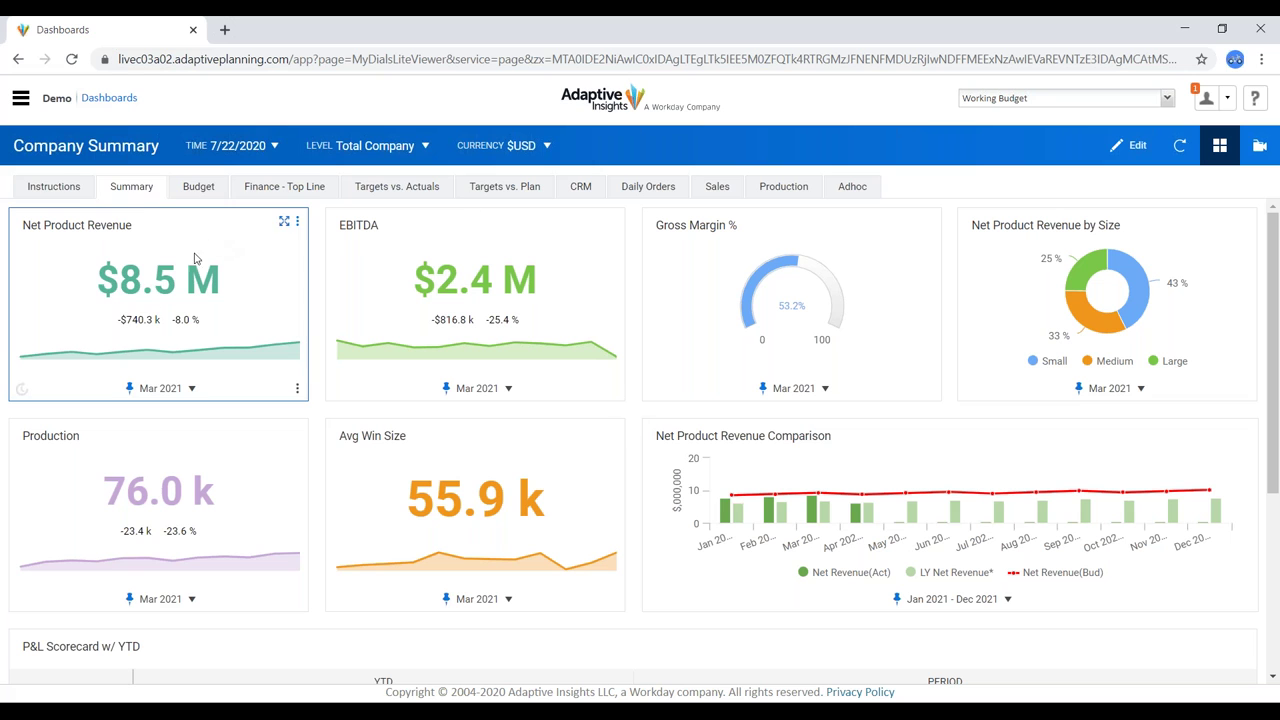
click(198, 190)
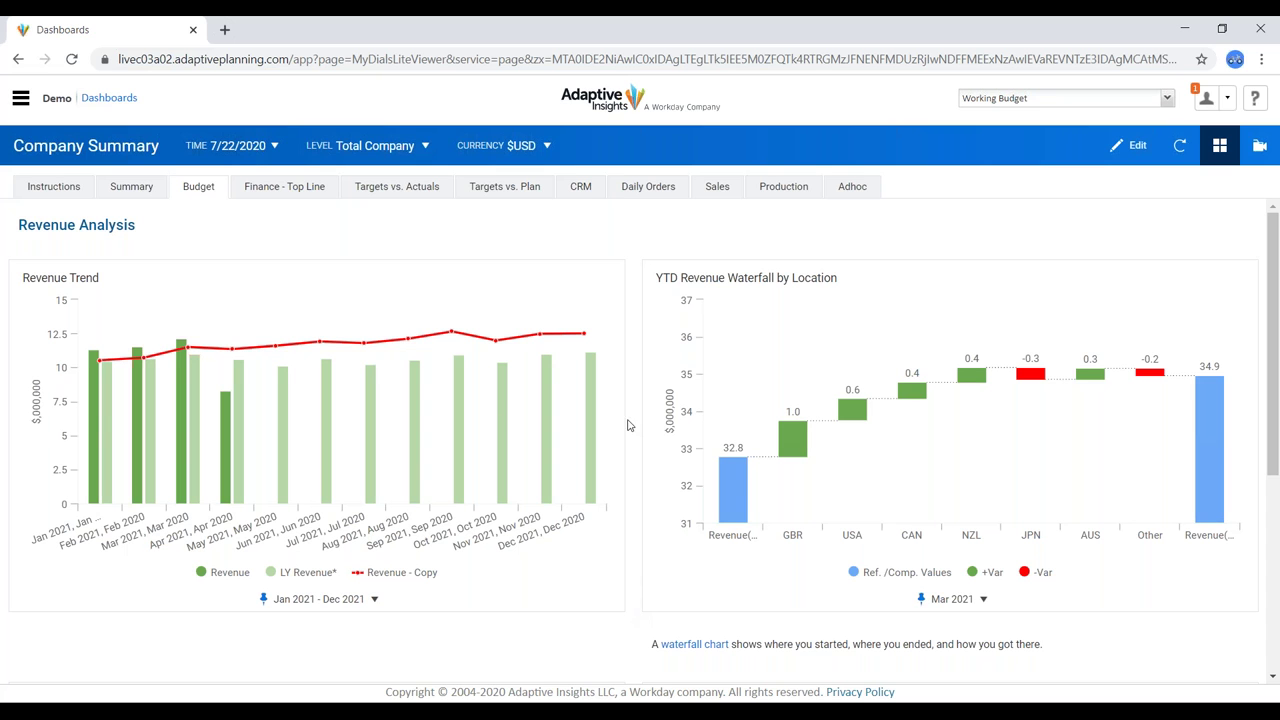
mouse_move(193, 239)
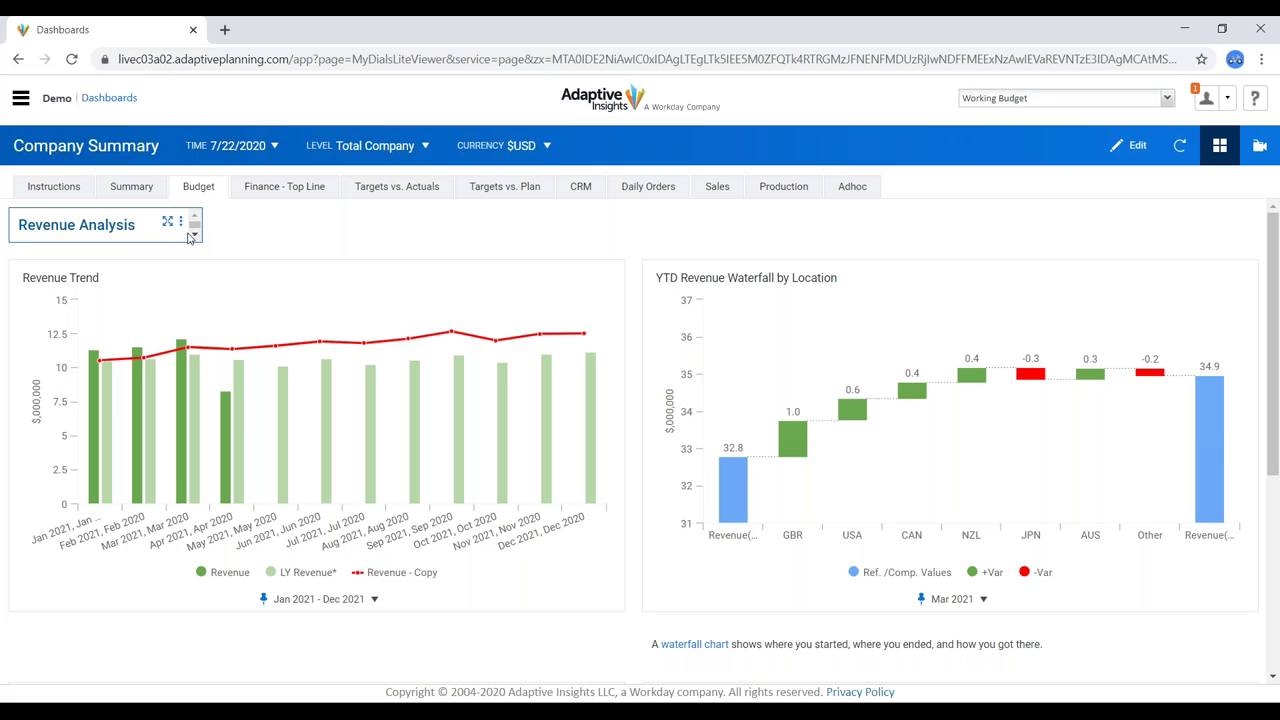
click(120, 190)
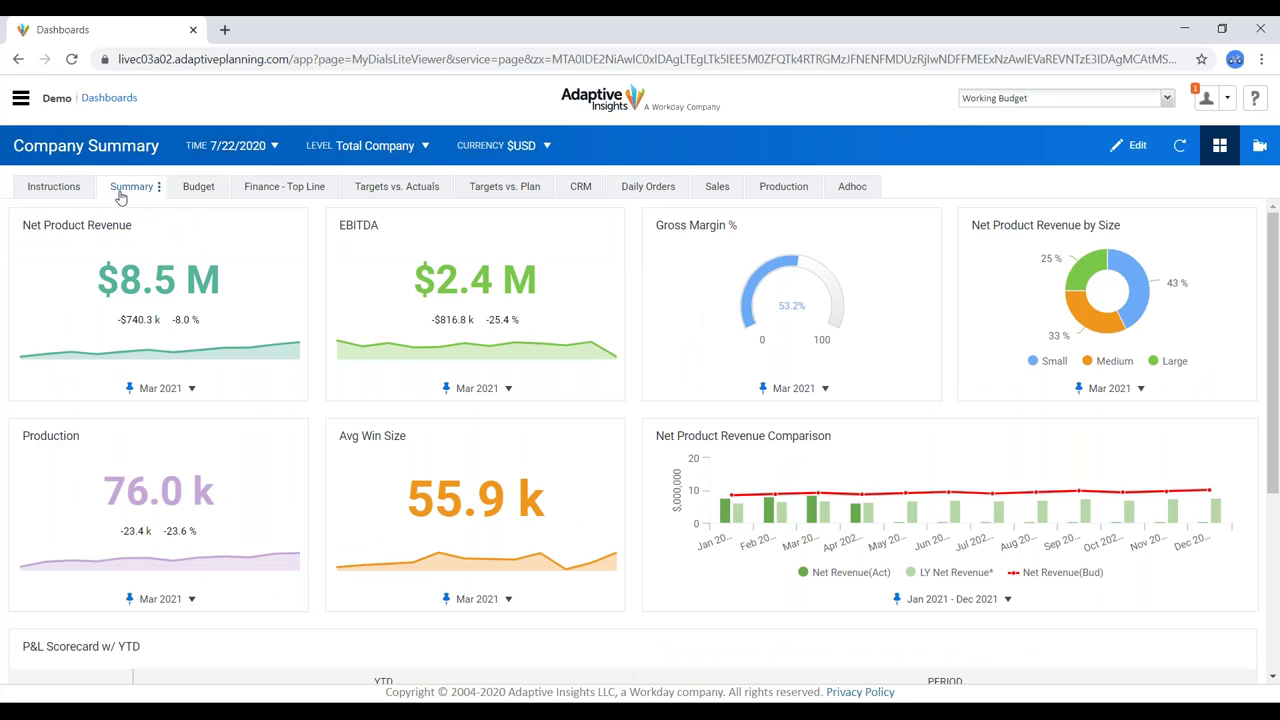
mouse_move(168, 290)
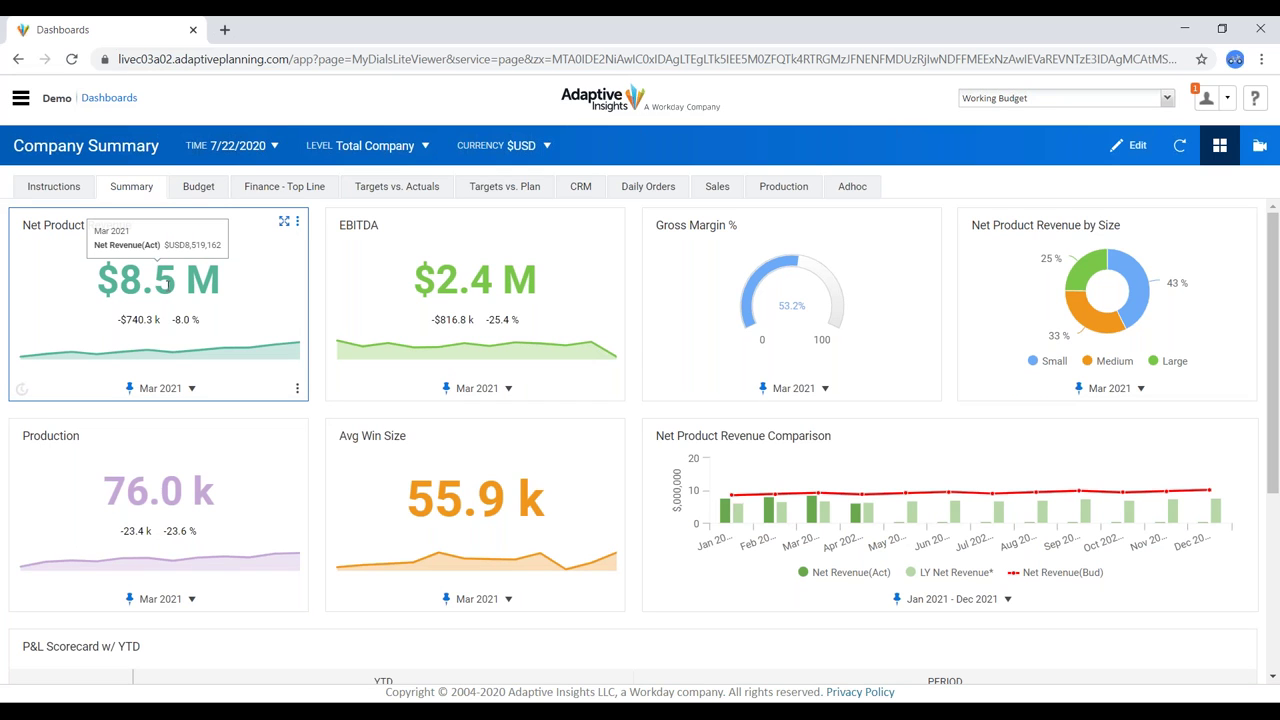
click(167, 288)
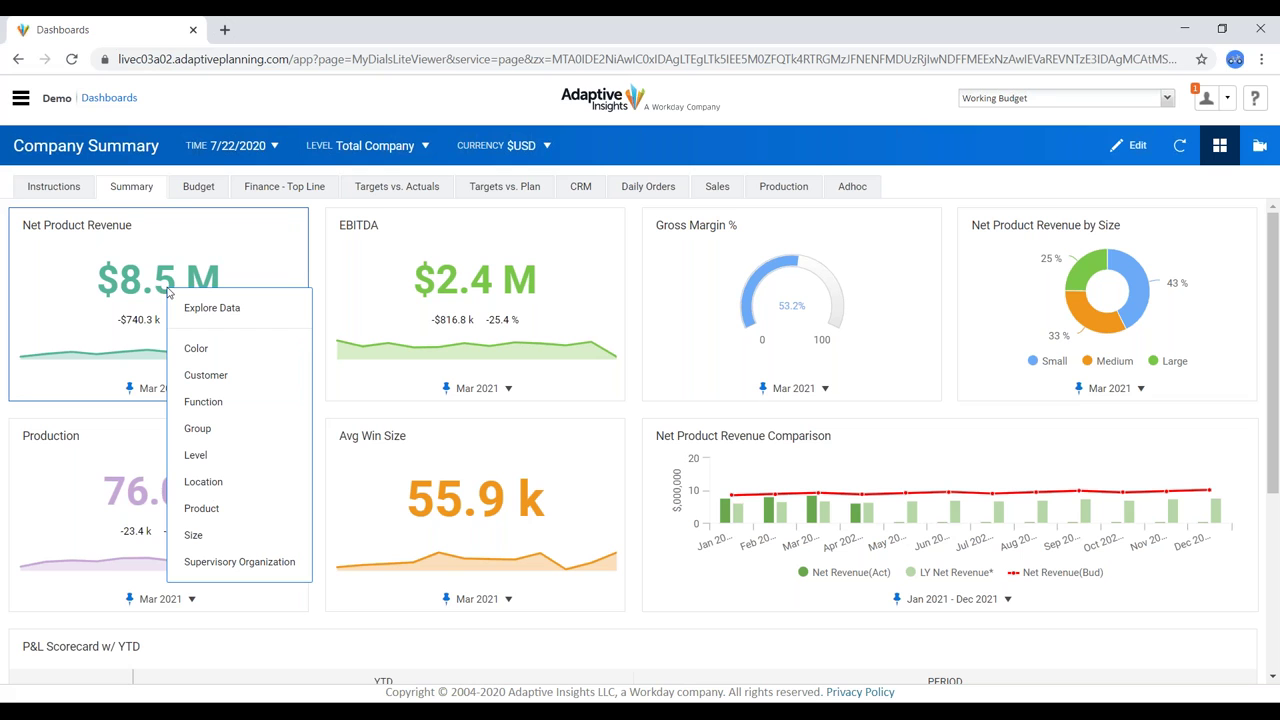
click(230, 518)
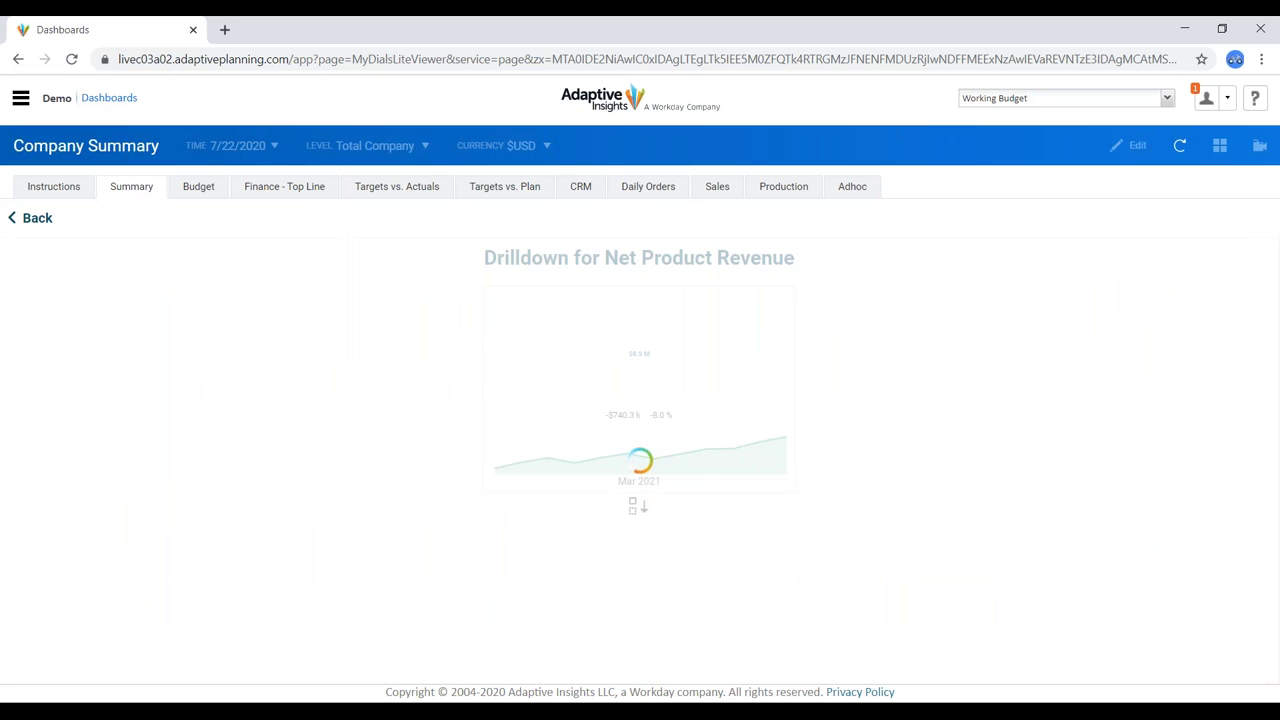
scroll(536, 494, down, 1)
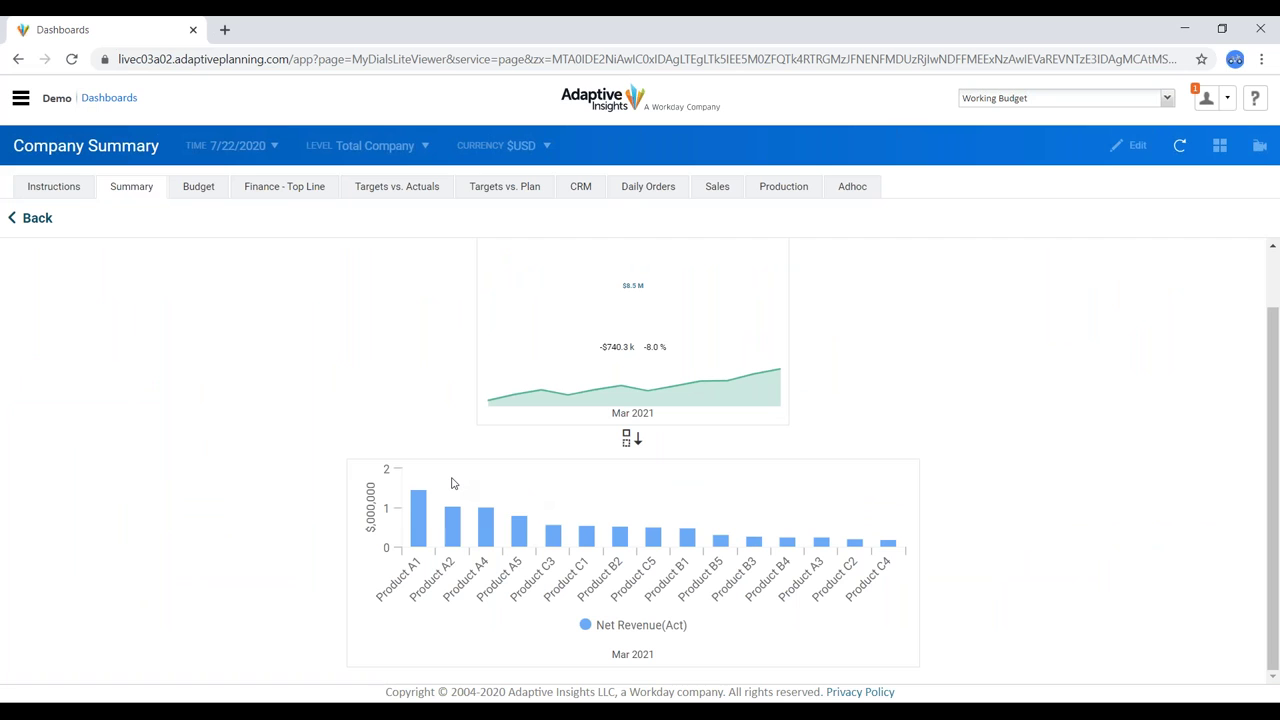
click(418, 523)
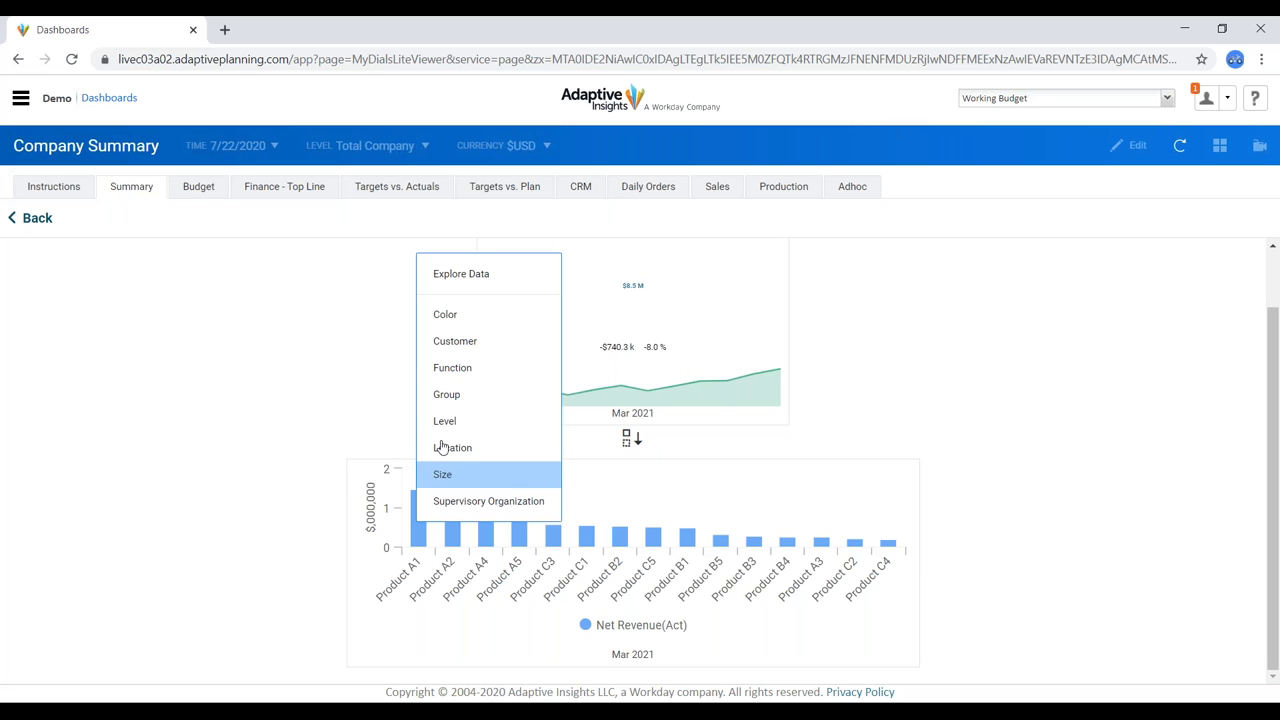
click(462, 344)
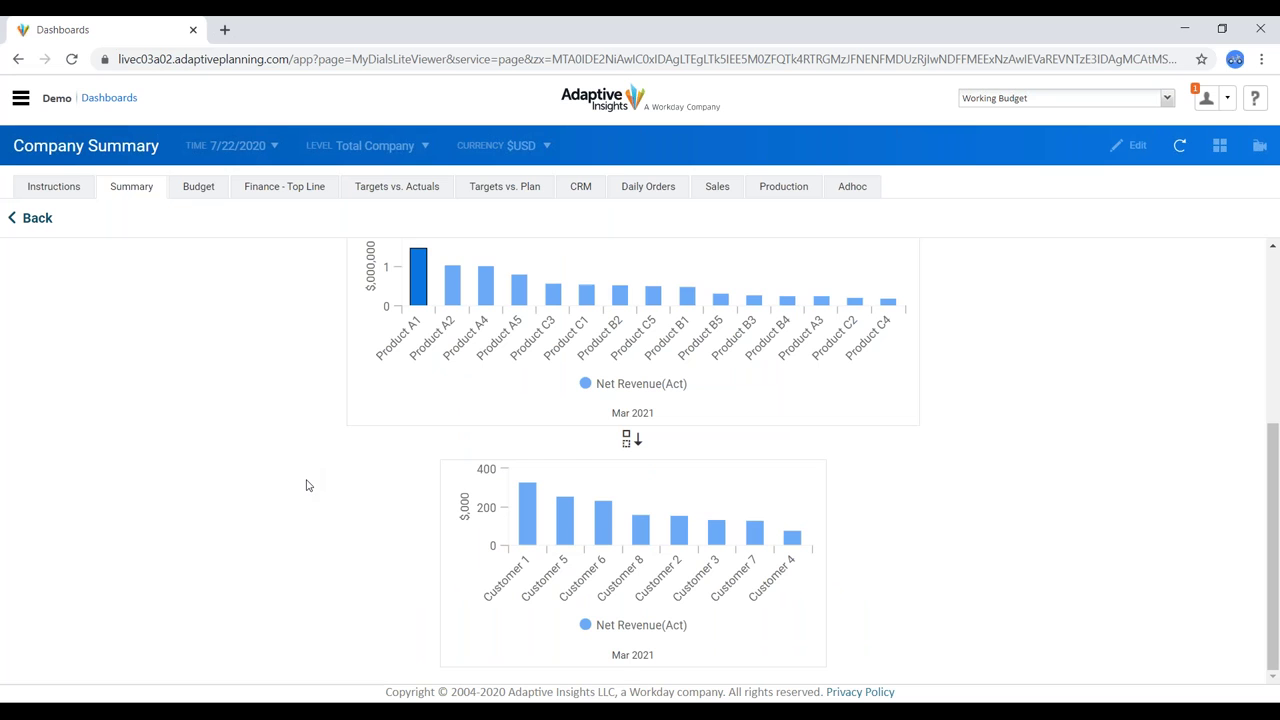
scroll(326, 529, up, 1)
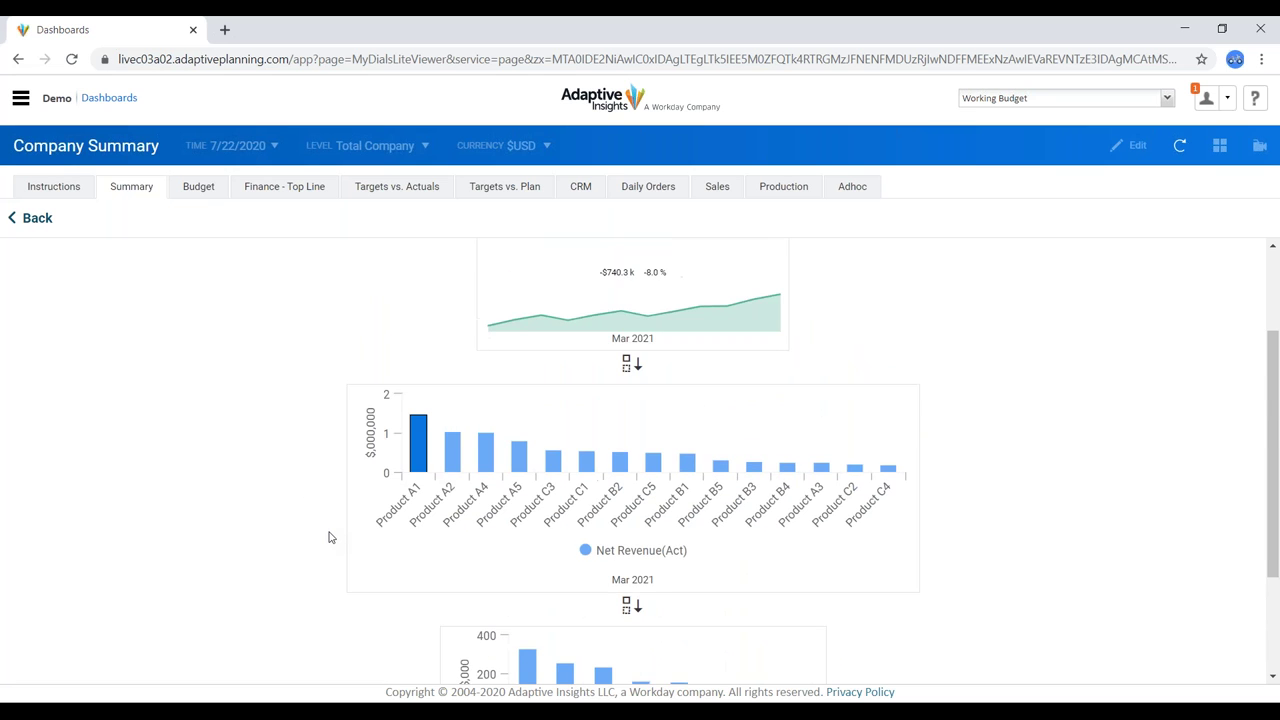
scroll(329, 537, down, 1)
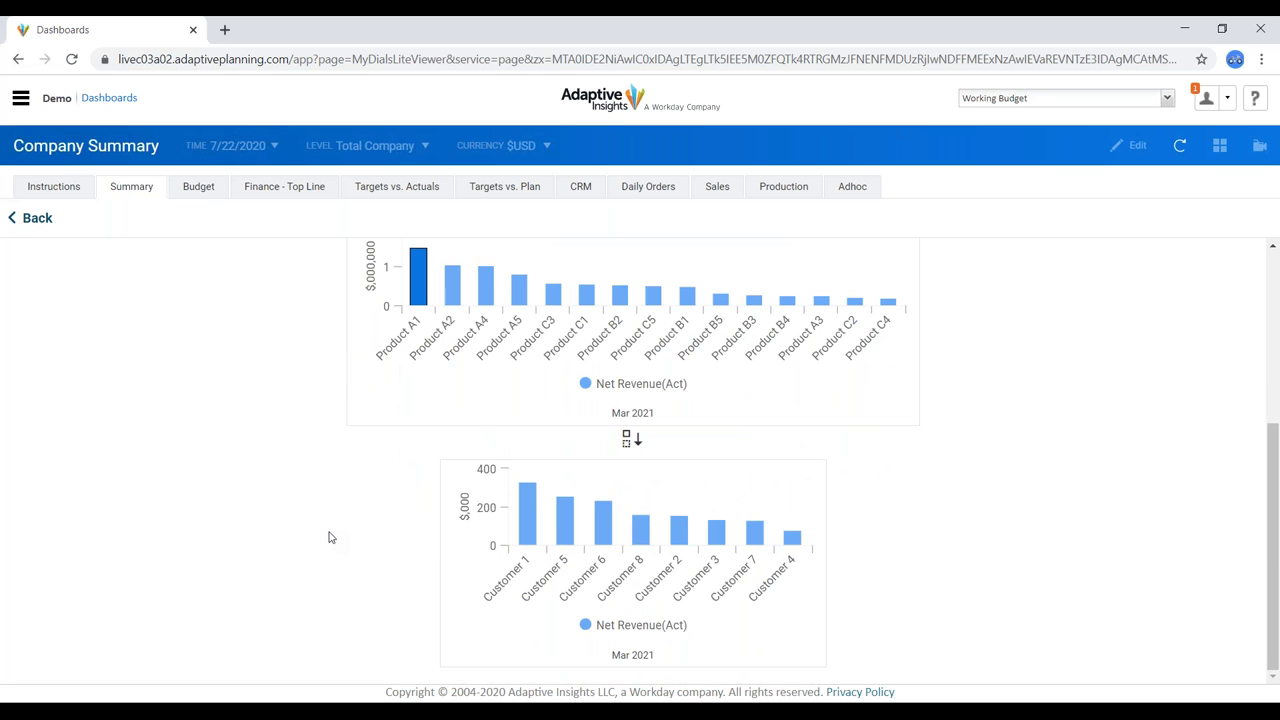
scroll(329, 535, up, 1)
scroll(325, 536, up, 2)
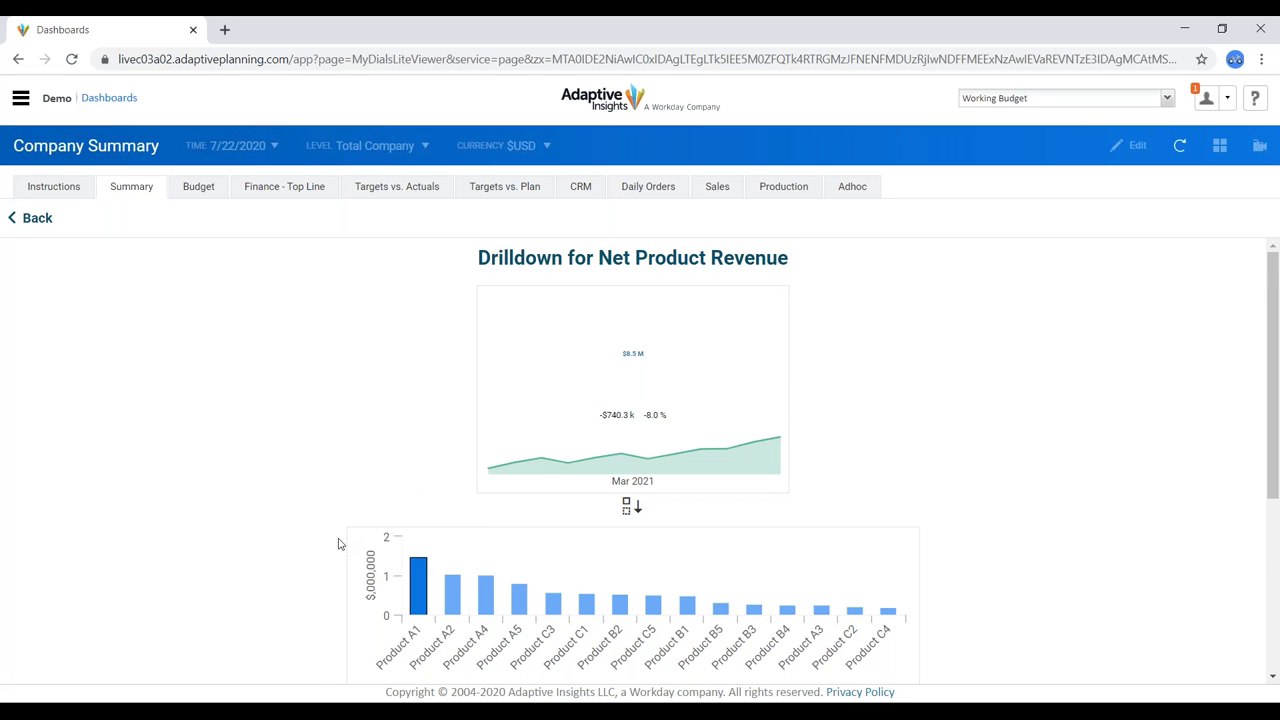
click(37, 218)
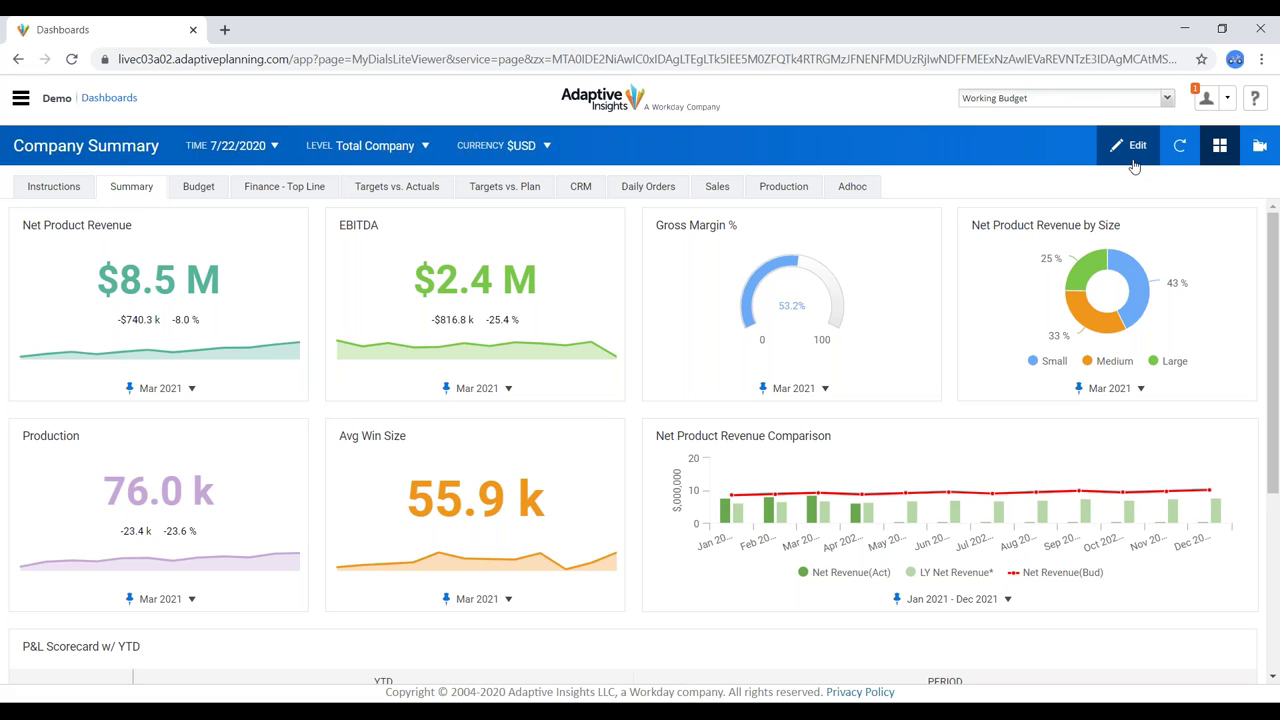
scroll(639, 469, down, 3)
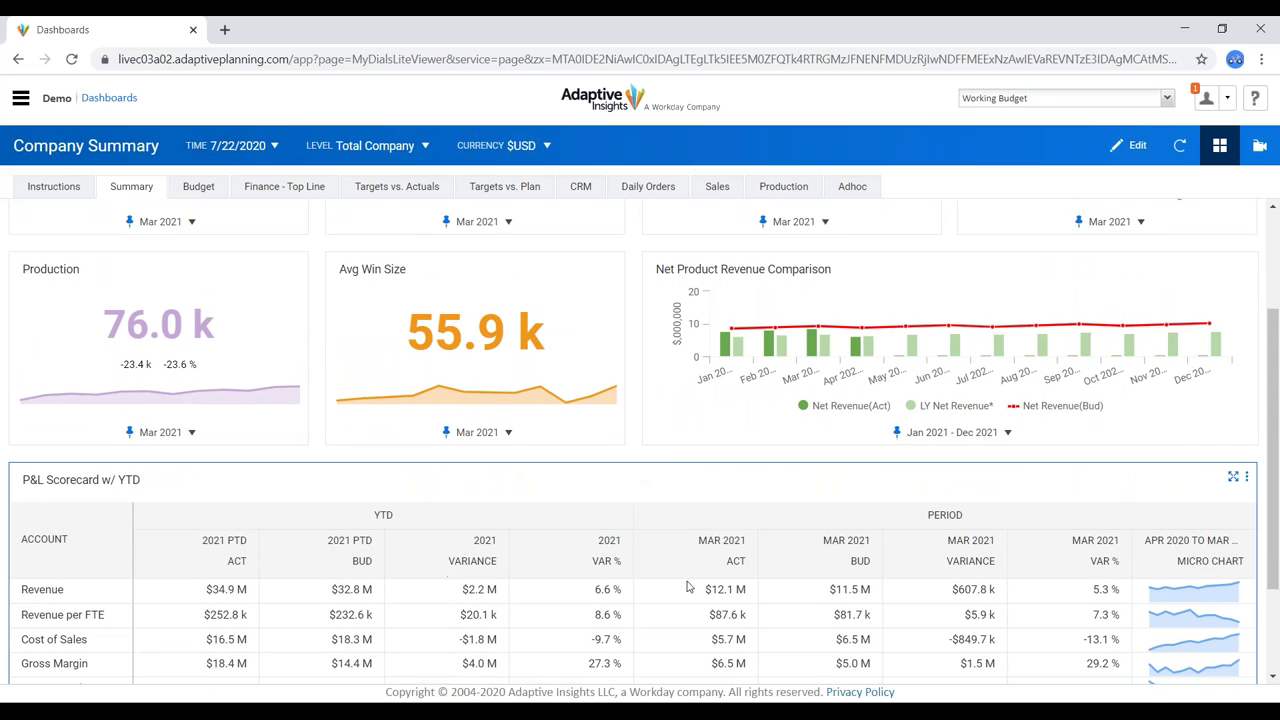
mouse_move(450, 599)
mouse_move(503, 347)
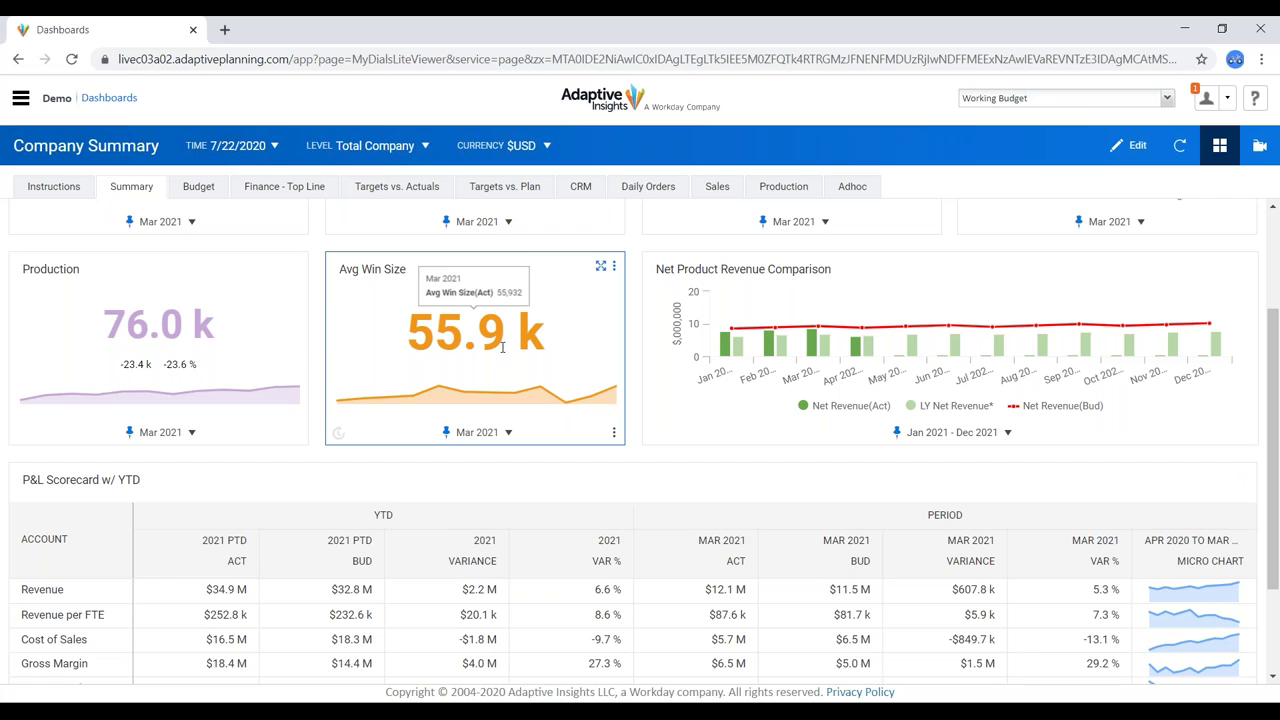
scroll(503, 350, up, 3)
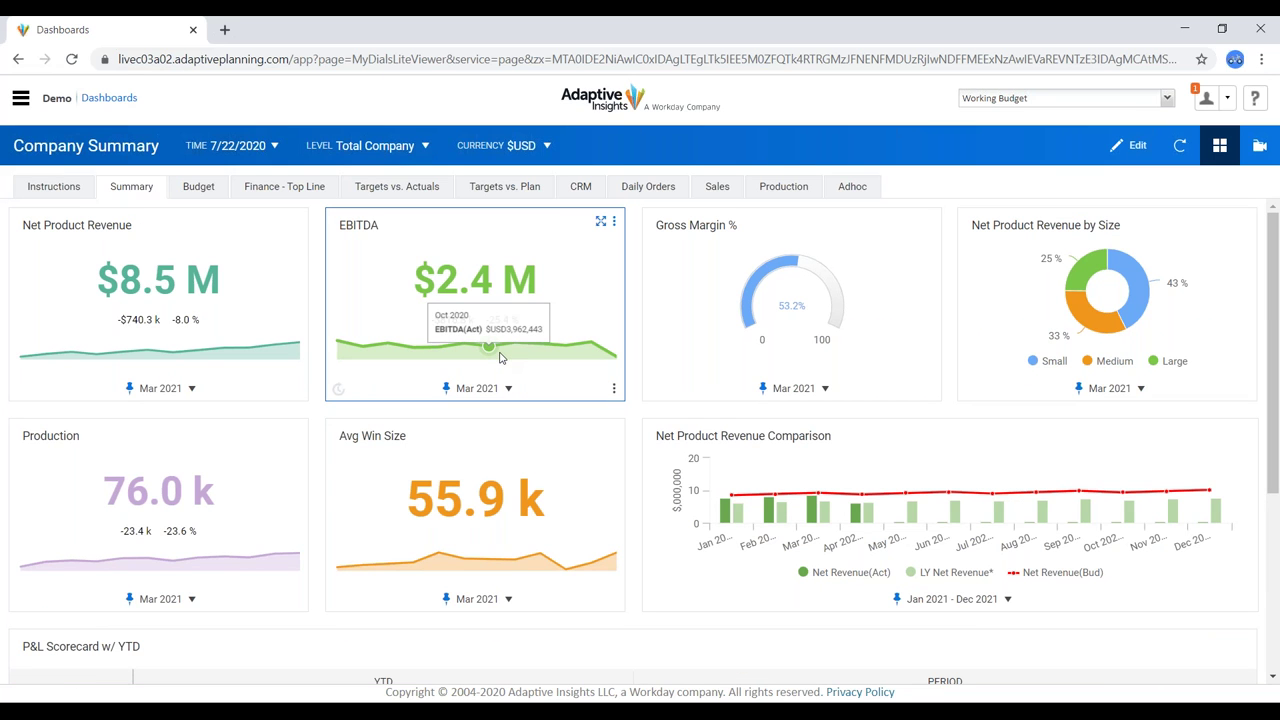
Enter edit mode, bring up the empty Adhoc tab, and drop a new Line chart onto it.
click(1125, 148)
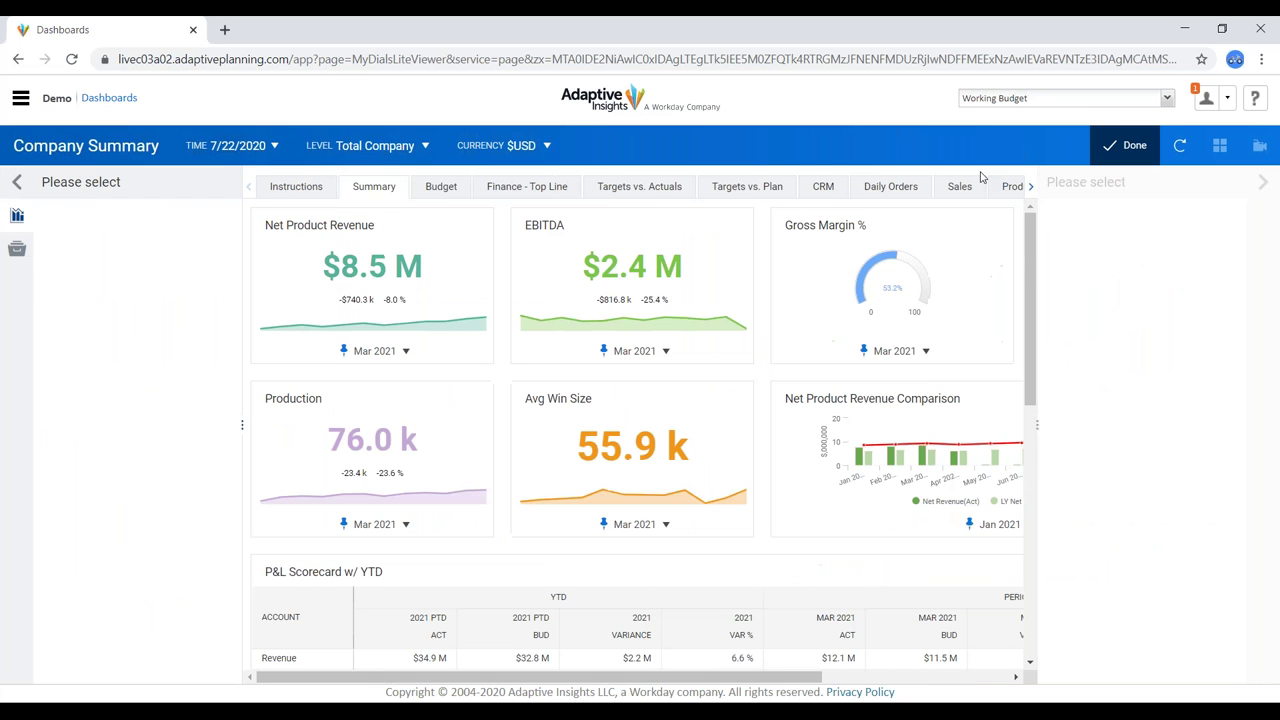
drag(691, 678, 880, 695)
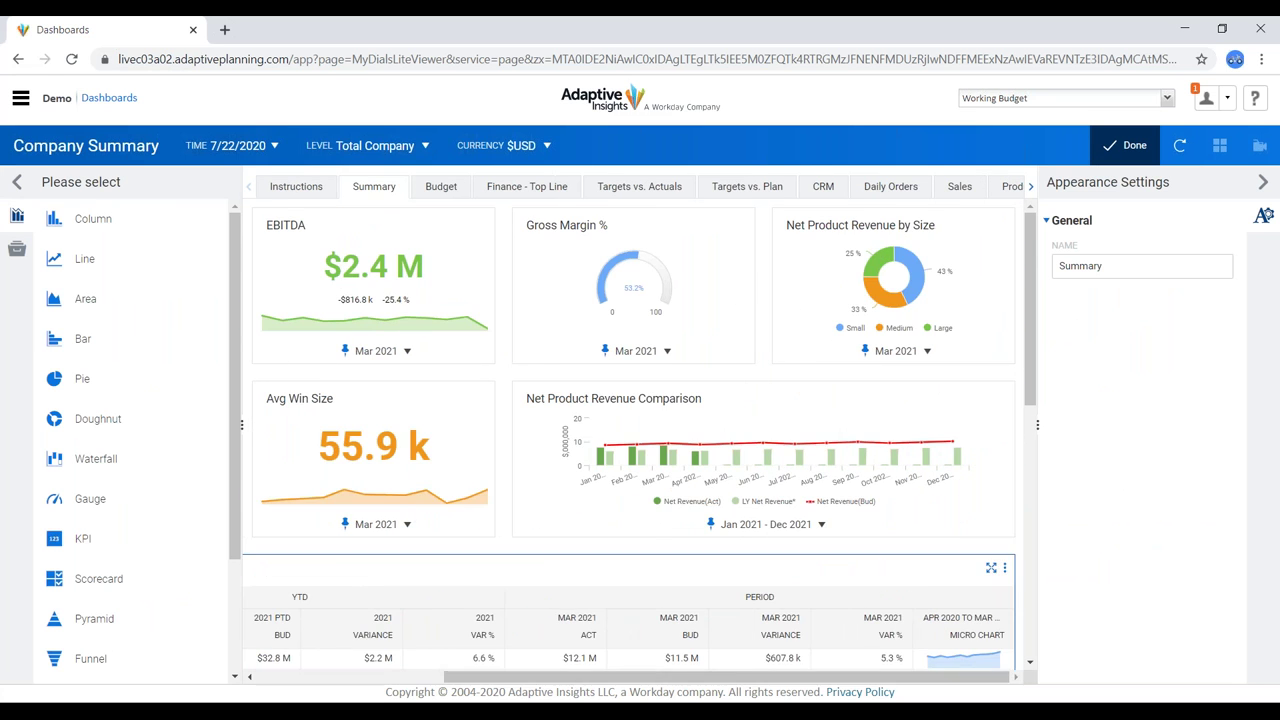
click(1030, 189)
click(1030, 189)
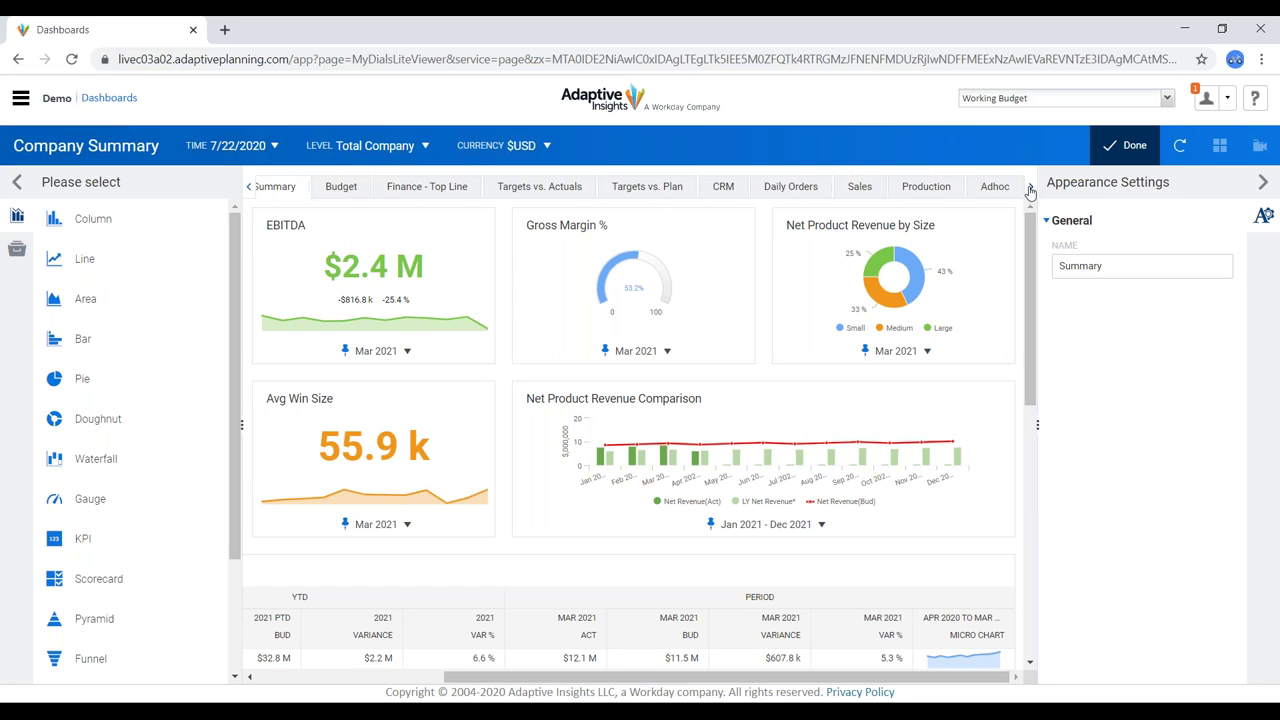
click(972, 189)
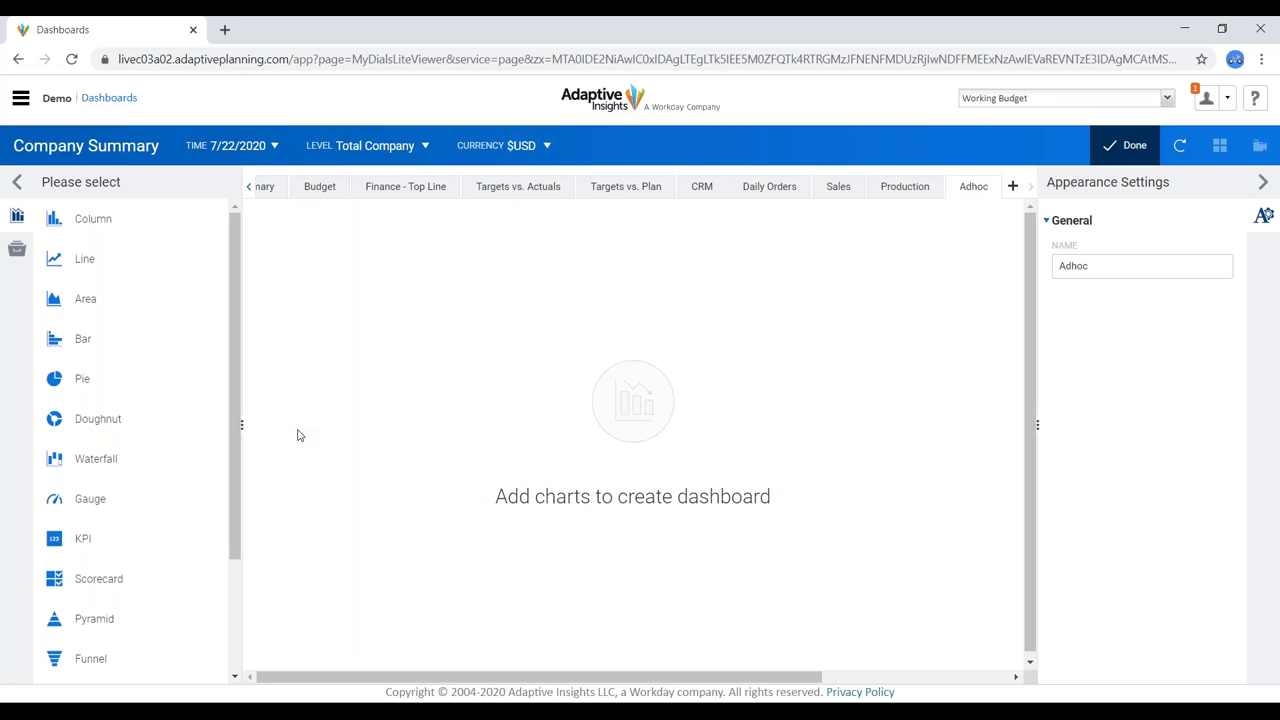
drag(85, 259, 385, 290)
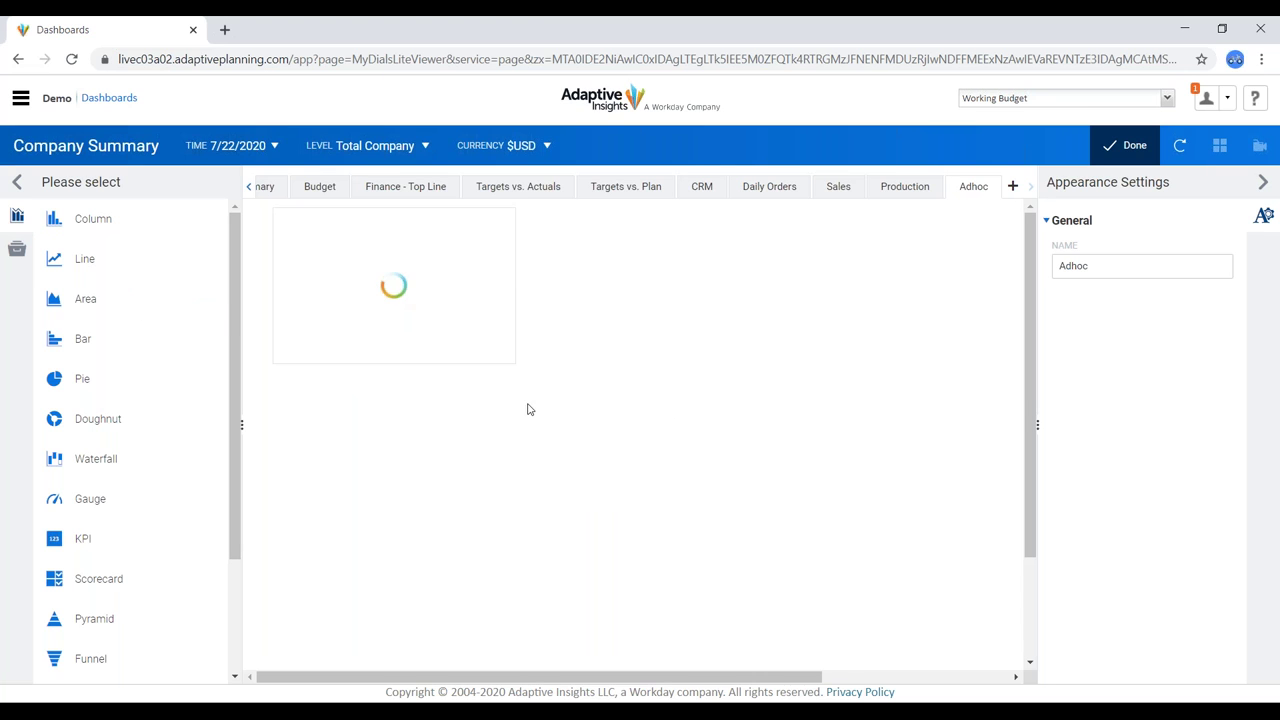
Enlarge the line chart tile and expand Accounts to GL Accounts > 4000 Revenue.
drag(511, 366, 830, 482)
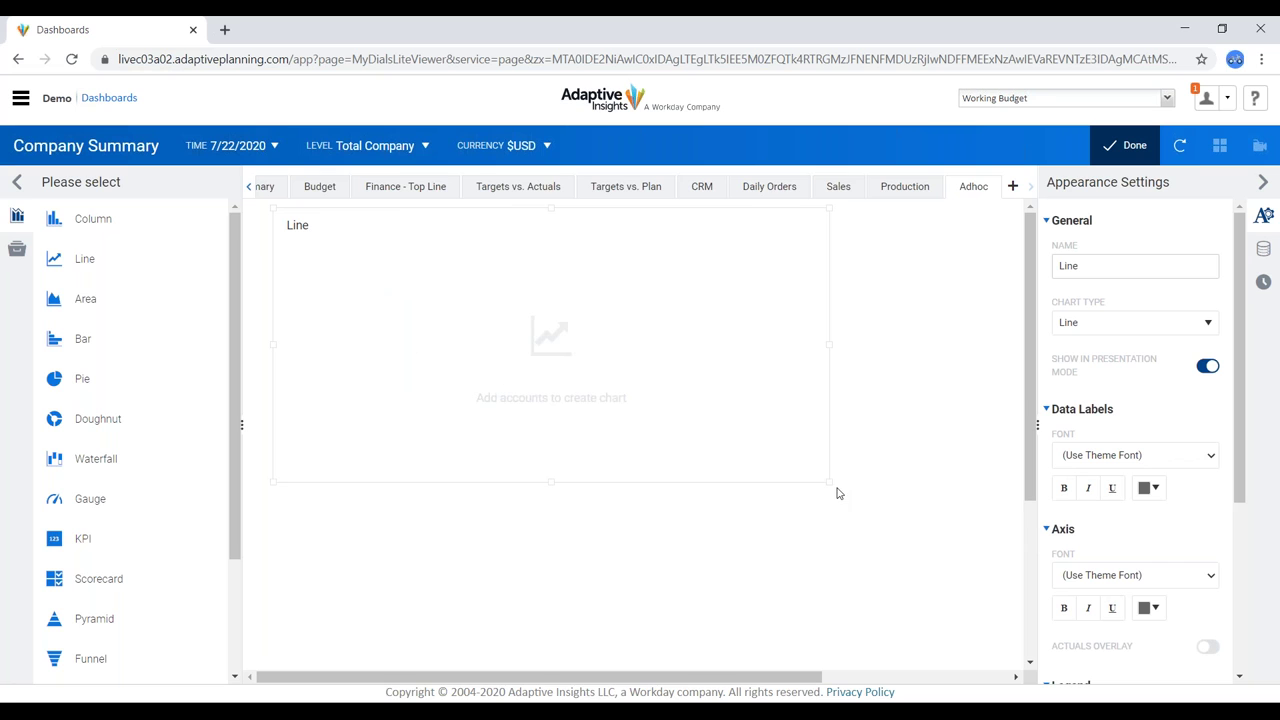
click(19, 250)
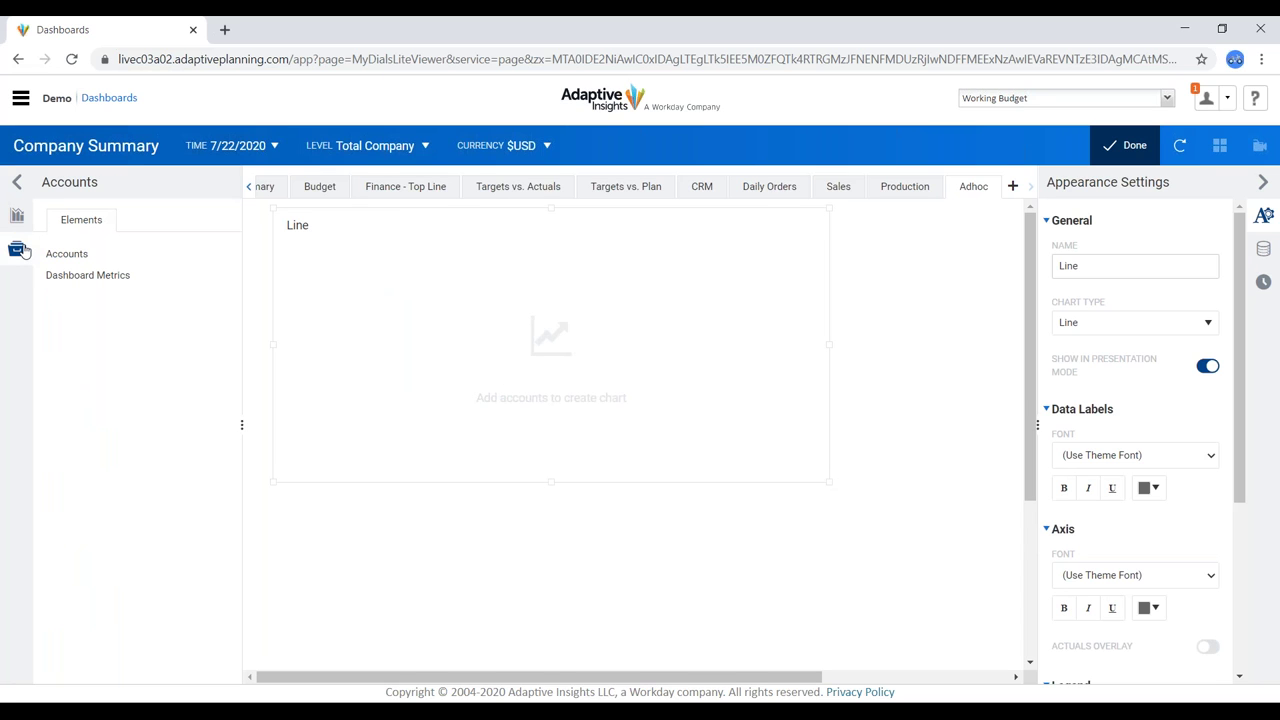
click(67, 256)
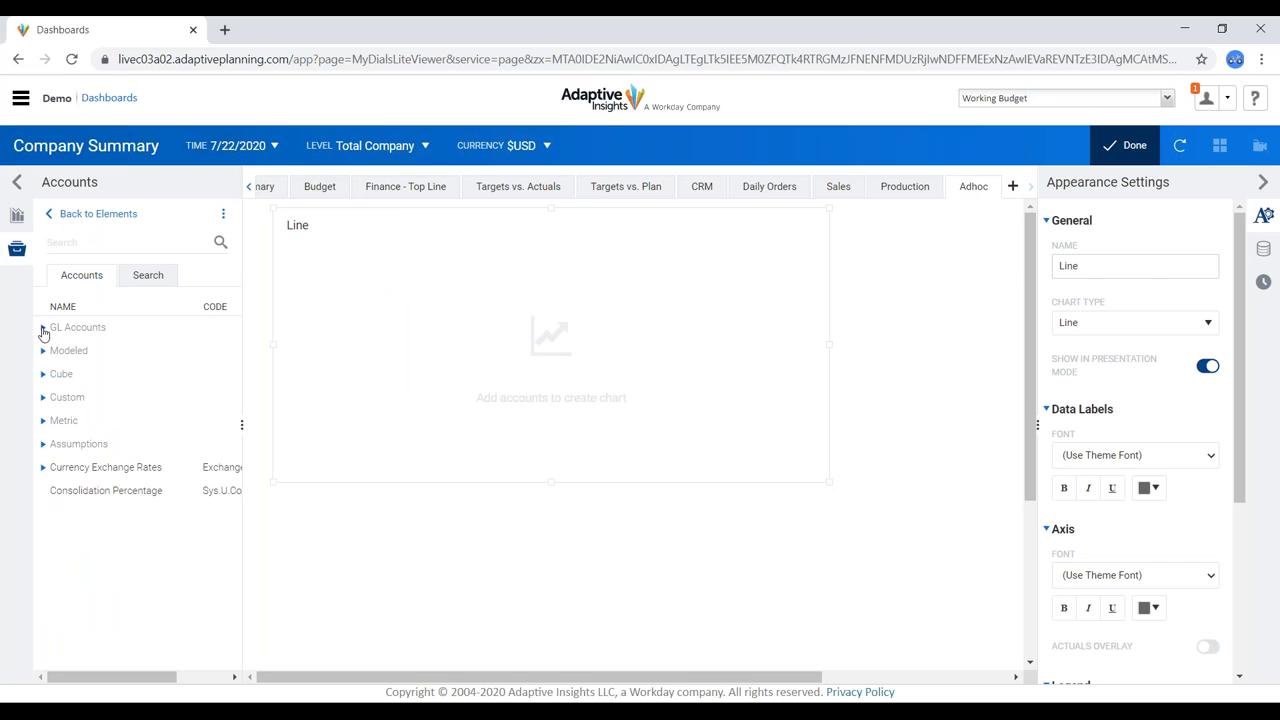
click(43, 328)
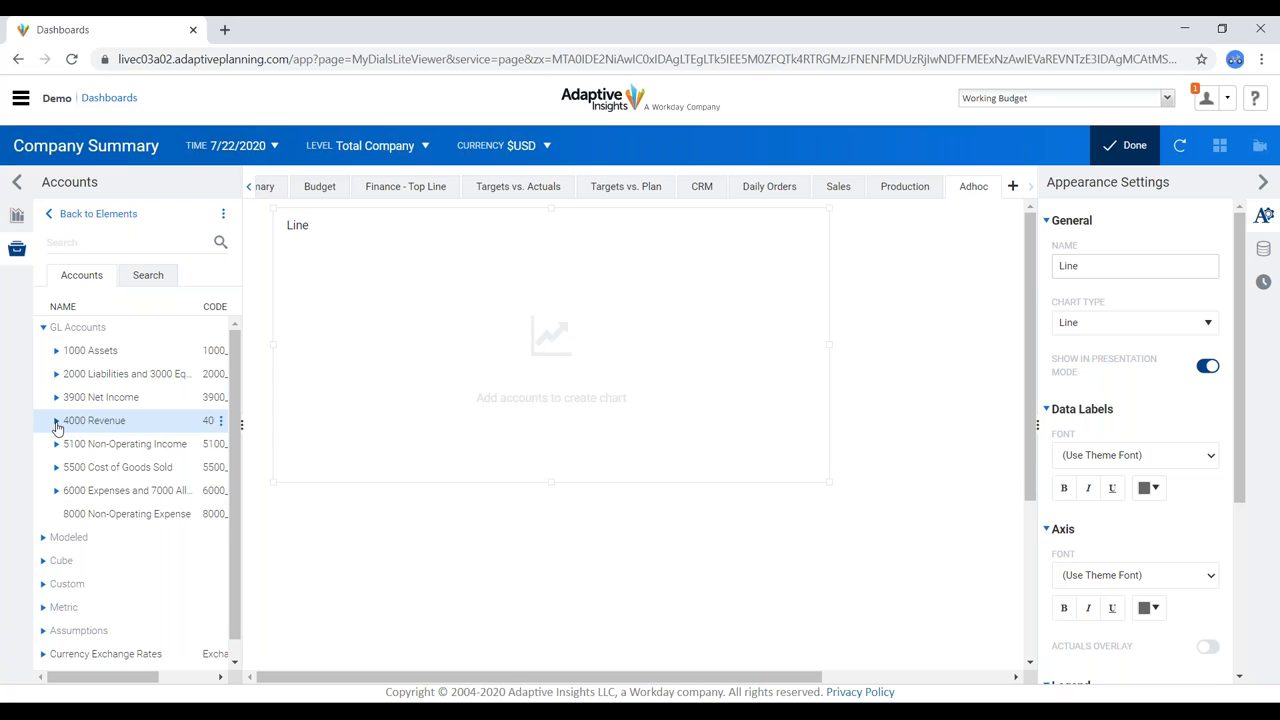
click(57, 424)
Add 4100 Product, 4200 Services and 4300 Maintenance Revenue to the line chart.
drag(126, 445, 519, 330)
drag(131, 467, 540, 345)
drag(109, 491, 479, 384)
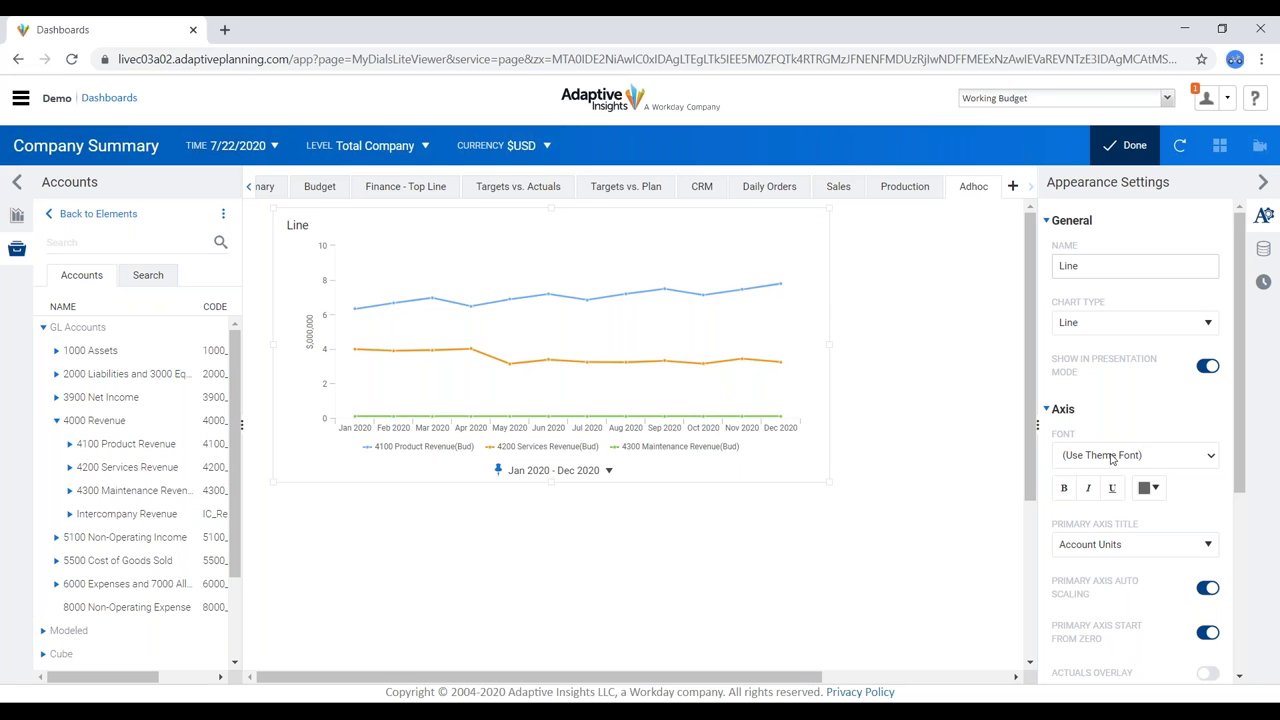
Check the chart's appearance and data settings, then finish editing with Done.
scroll(1188, 443, down, 5)
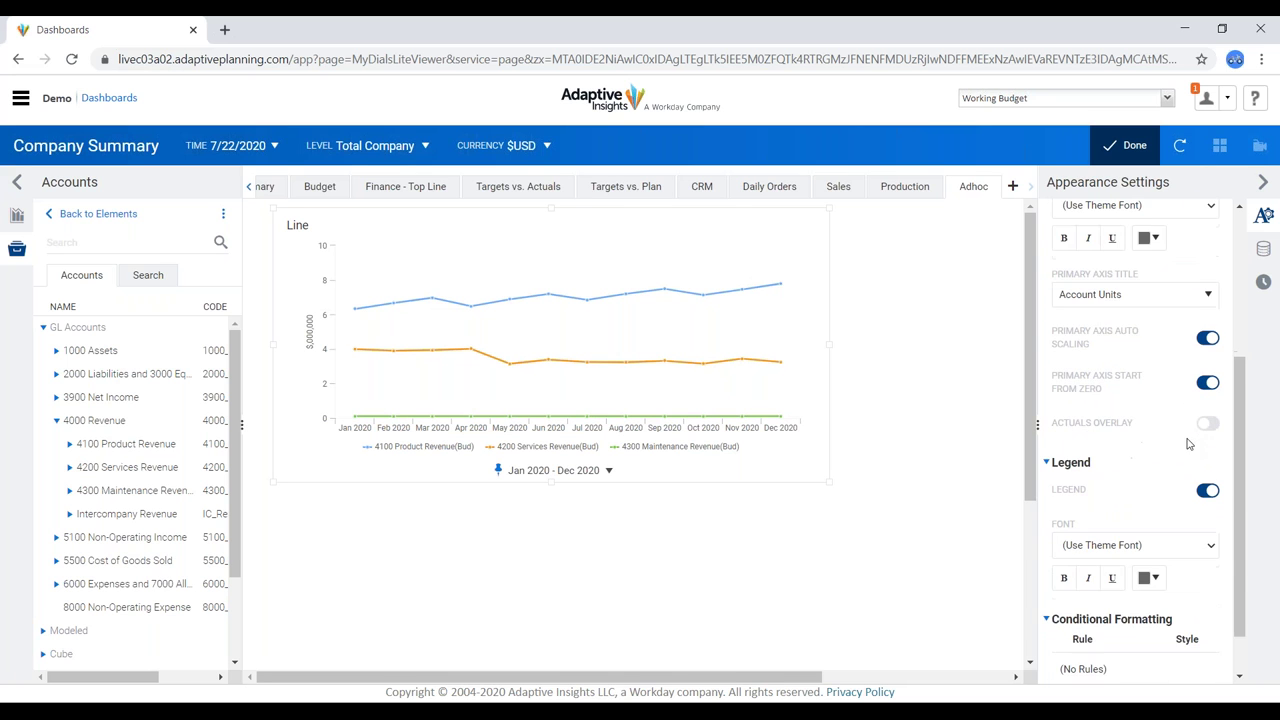
scroll(1160, 437, up, 4)
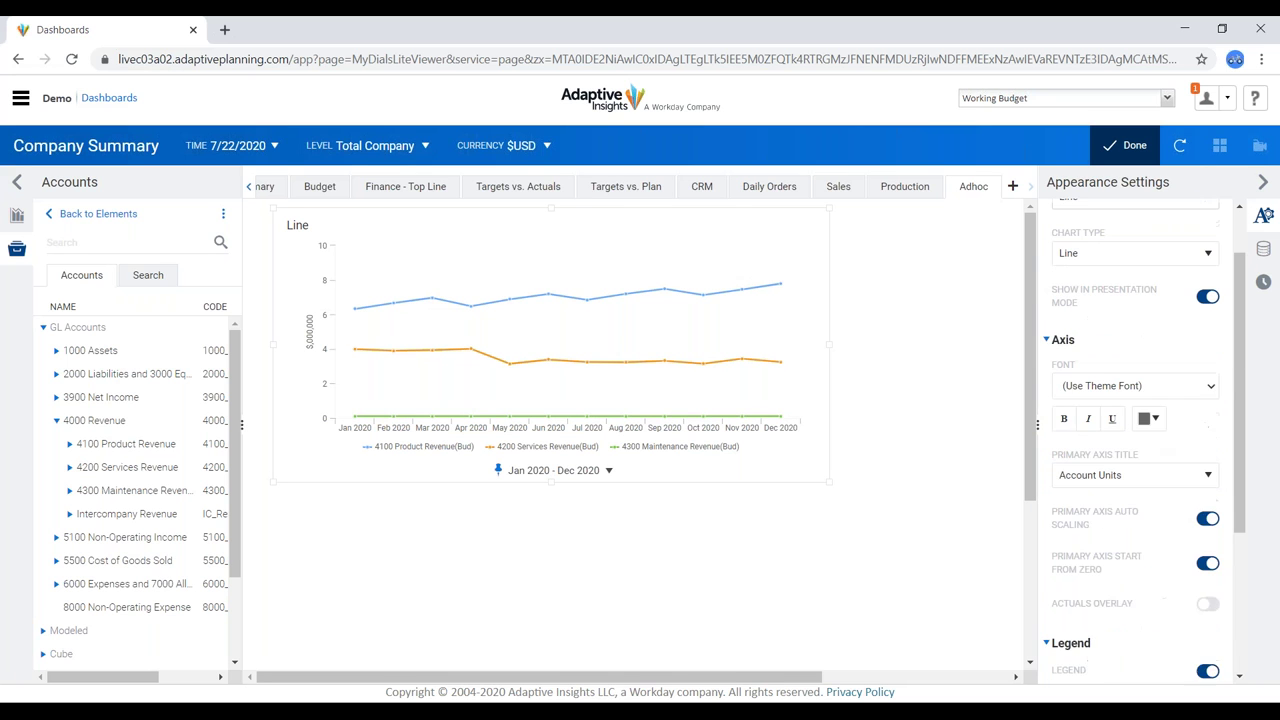
click(1263, 249)
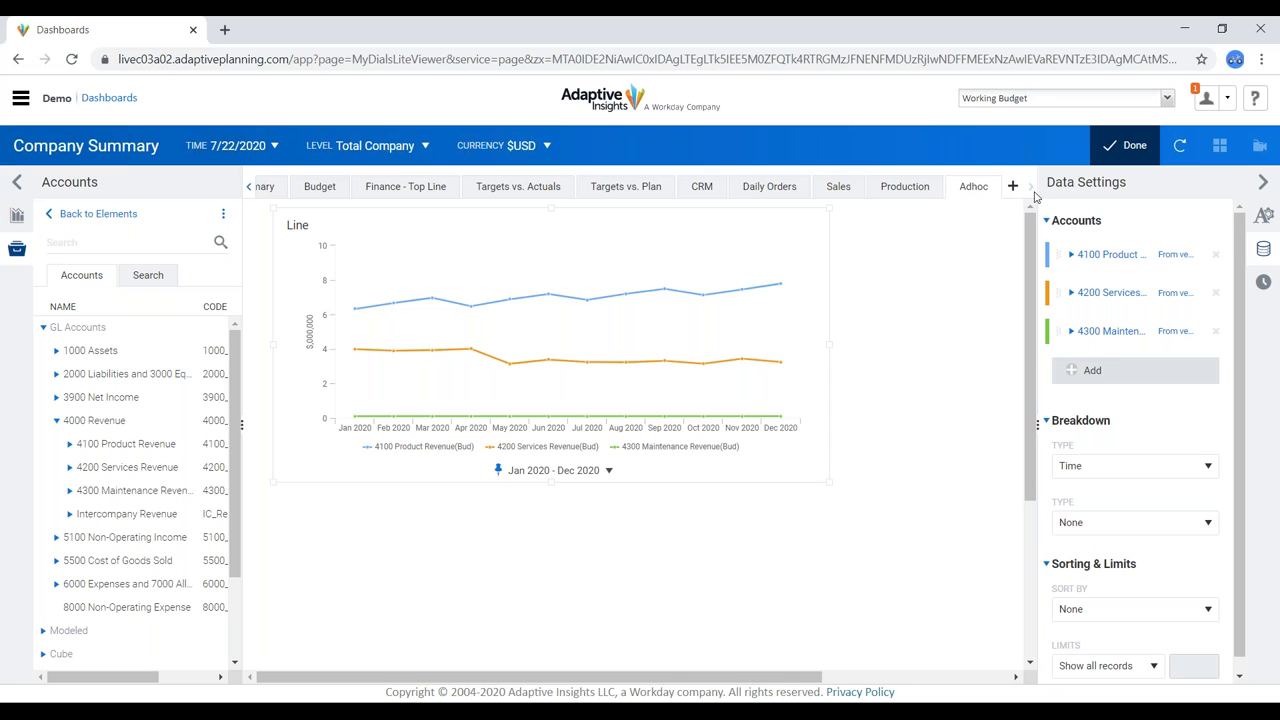
click(1110, 148)
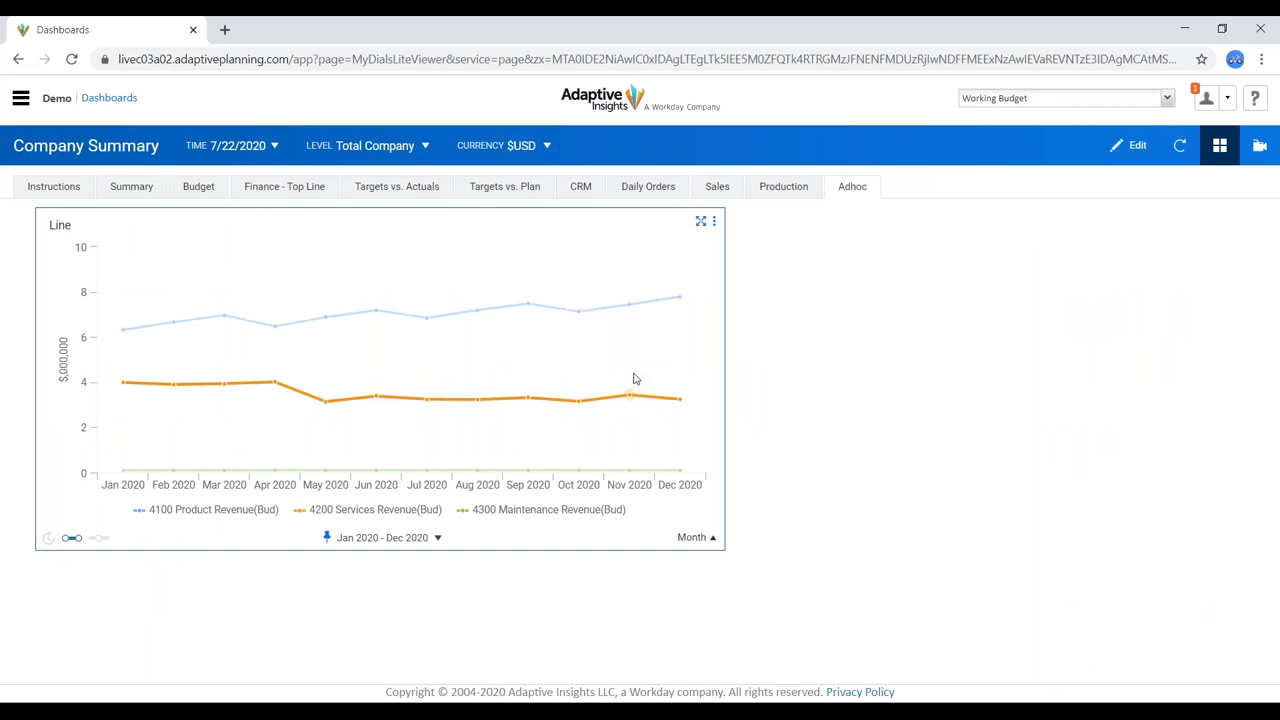
click(680, 297)
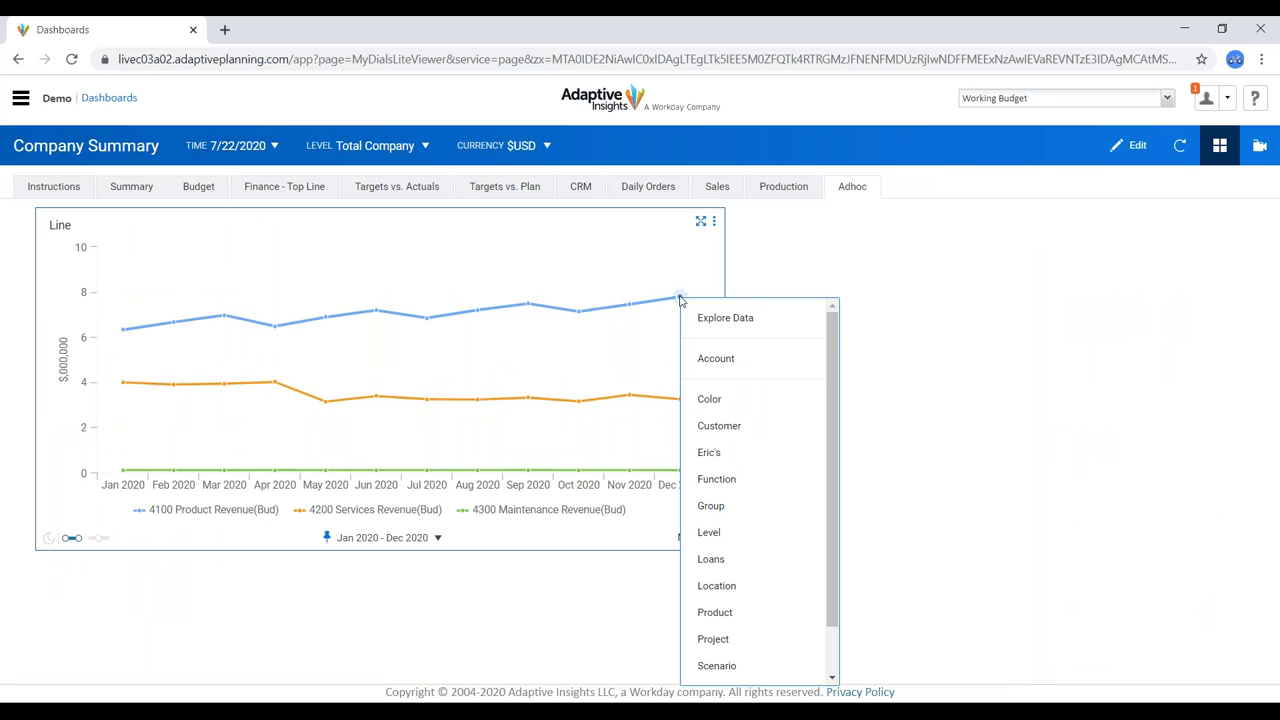
scroll(749, 463, down, 1)
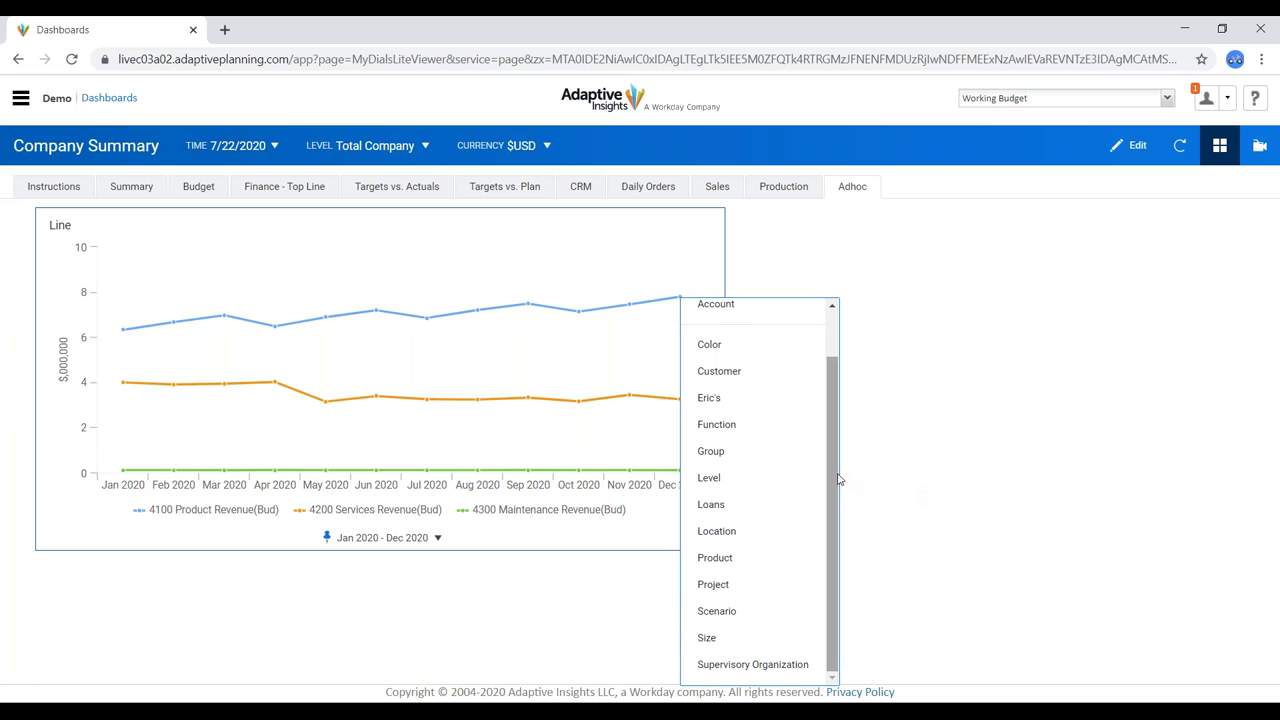
scroll(828, 440, up, 1)
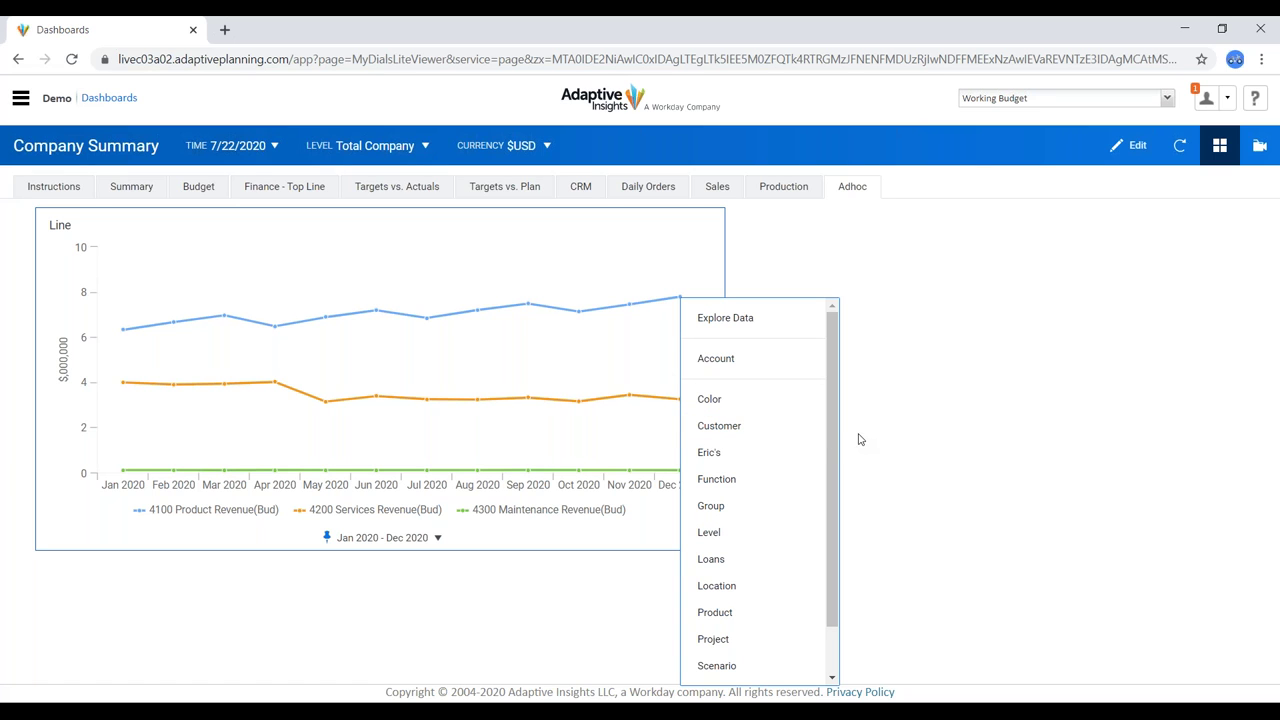
click(957, 420)
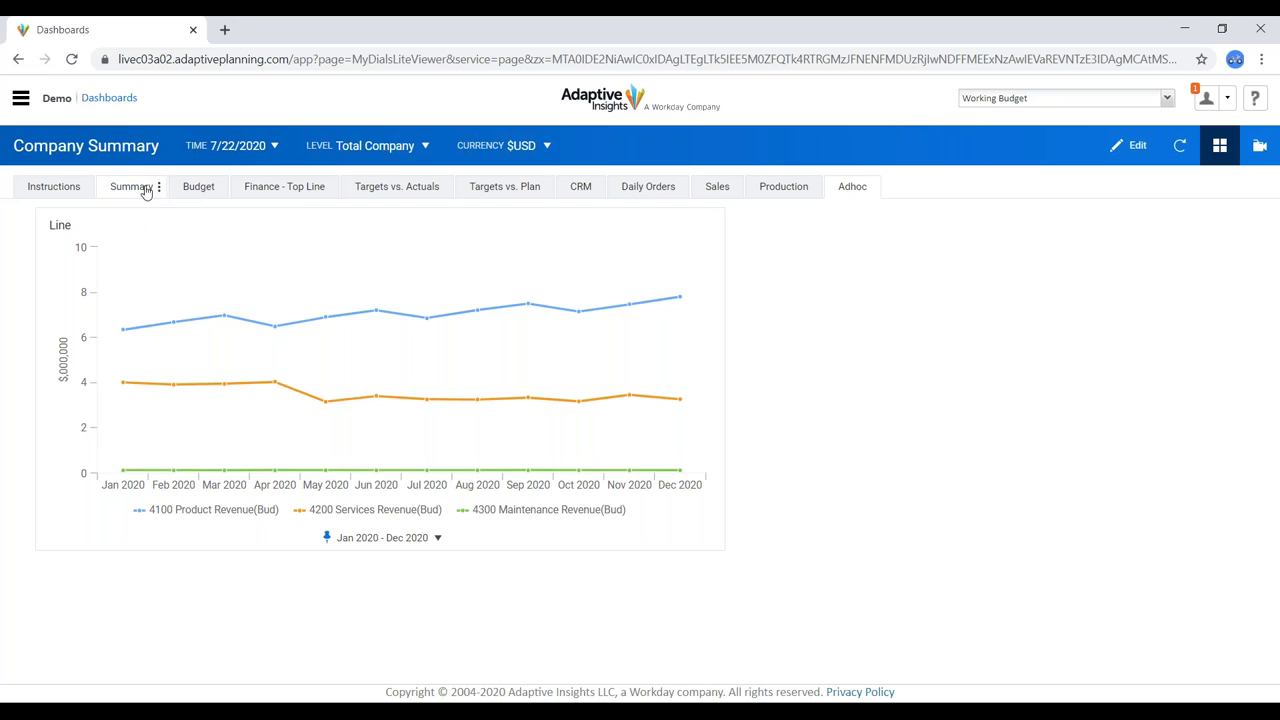
Show the Summary tab in presentation mode and enlarge the EBITDA tile.
click(140, 187)
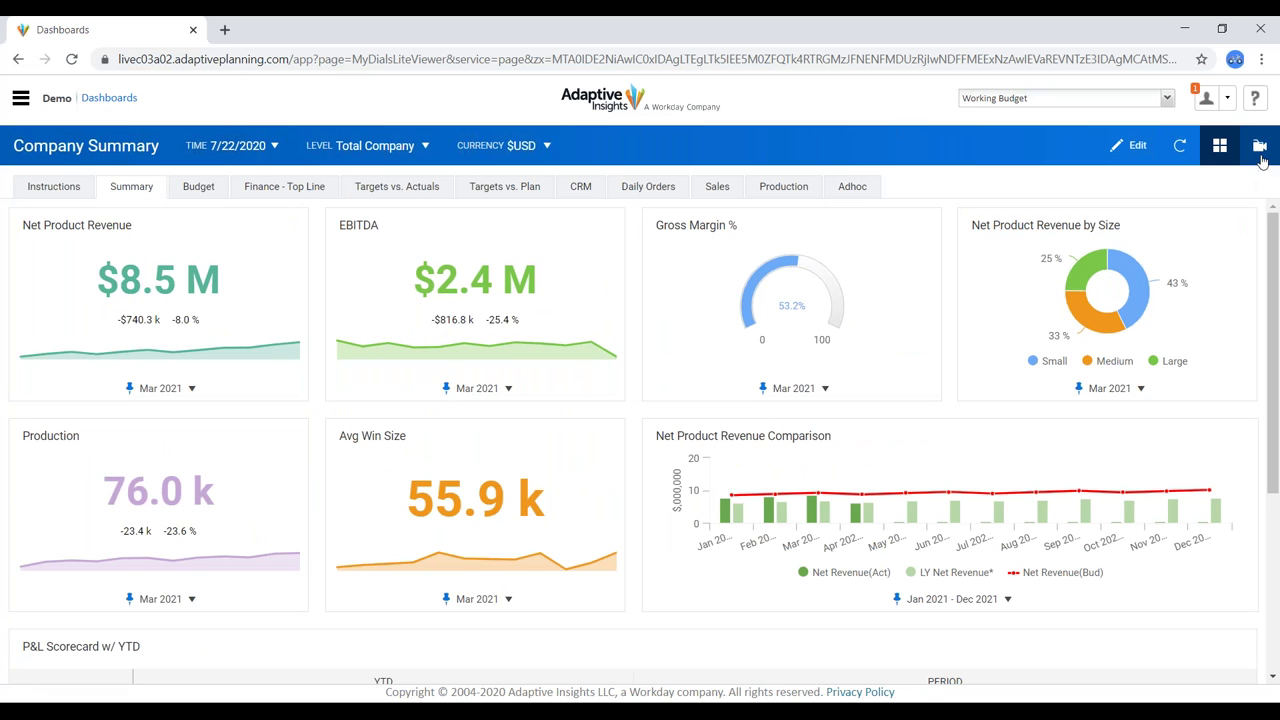
click(1260, 148)
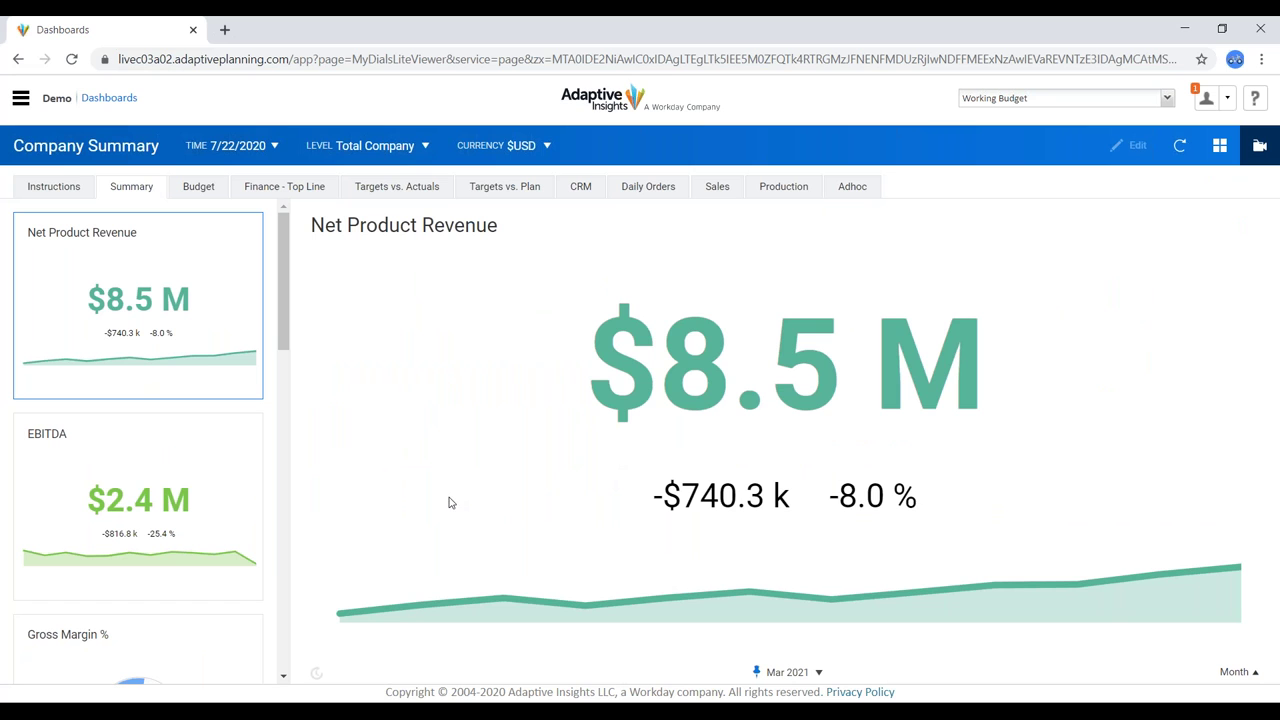
click(61, 456)
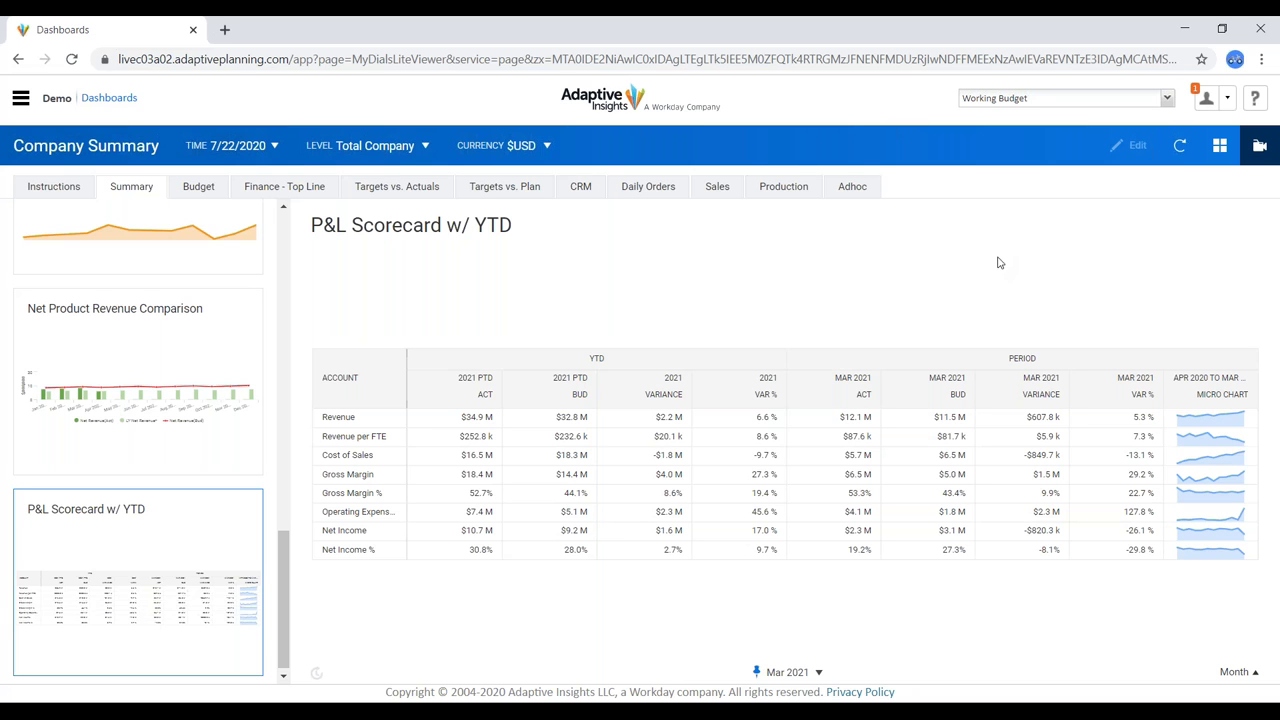
Leave presentation mode to return to the Summary dashboard's KPI card grid.
click(1219, 146)
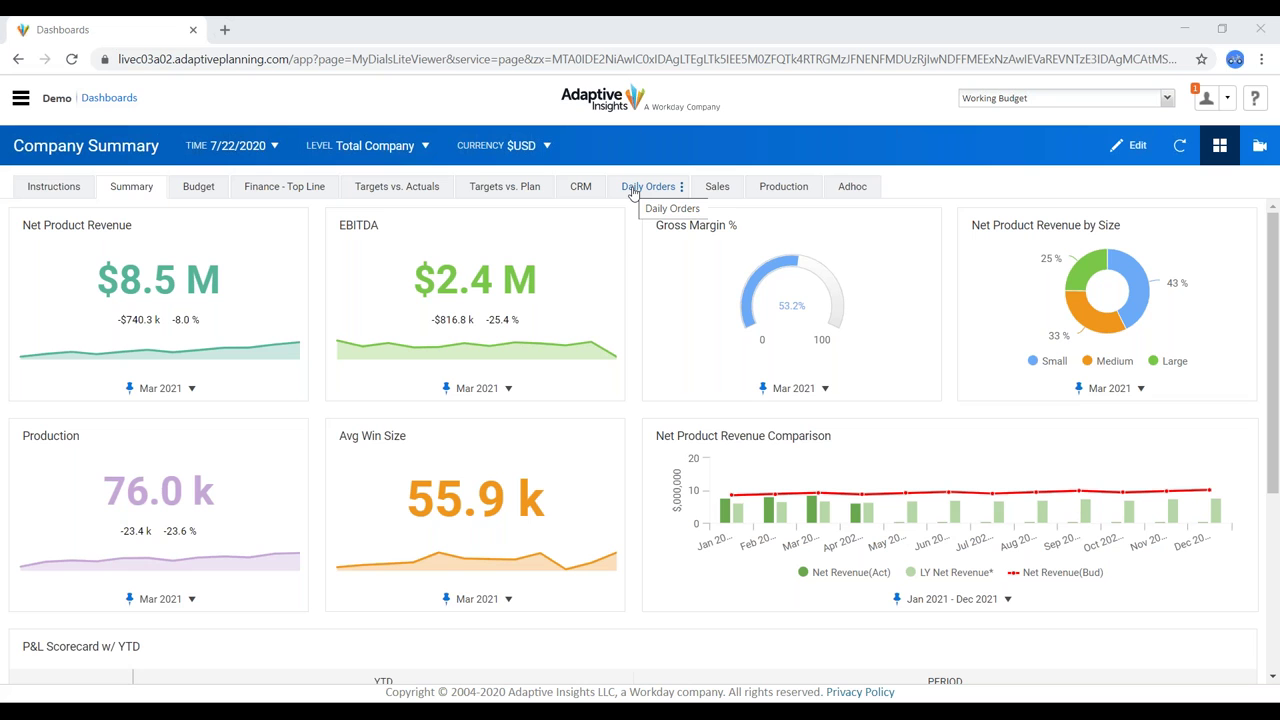
Switch to the Company Summary's Daily Orders tab.
click(632, 189)
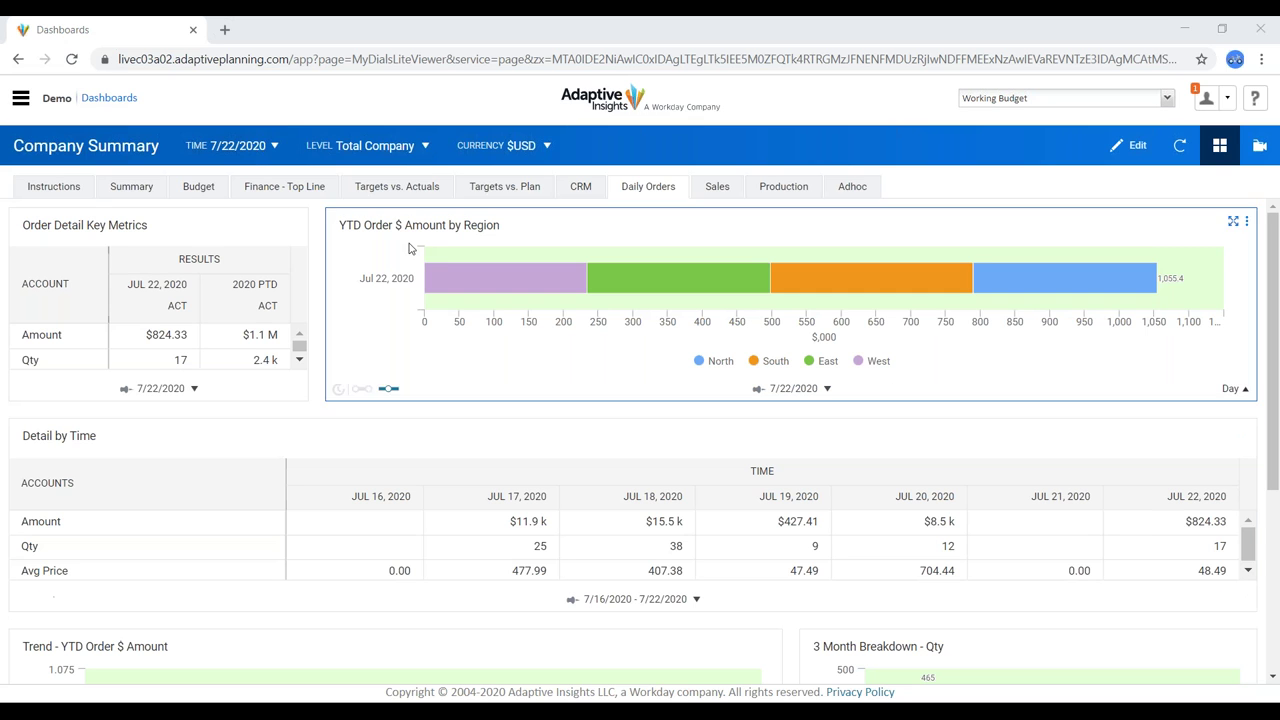
click(426, 148)
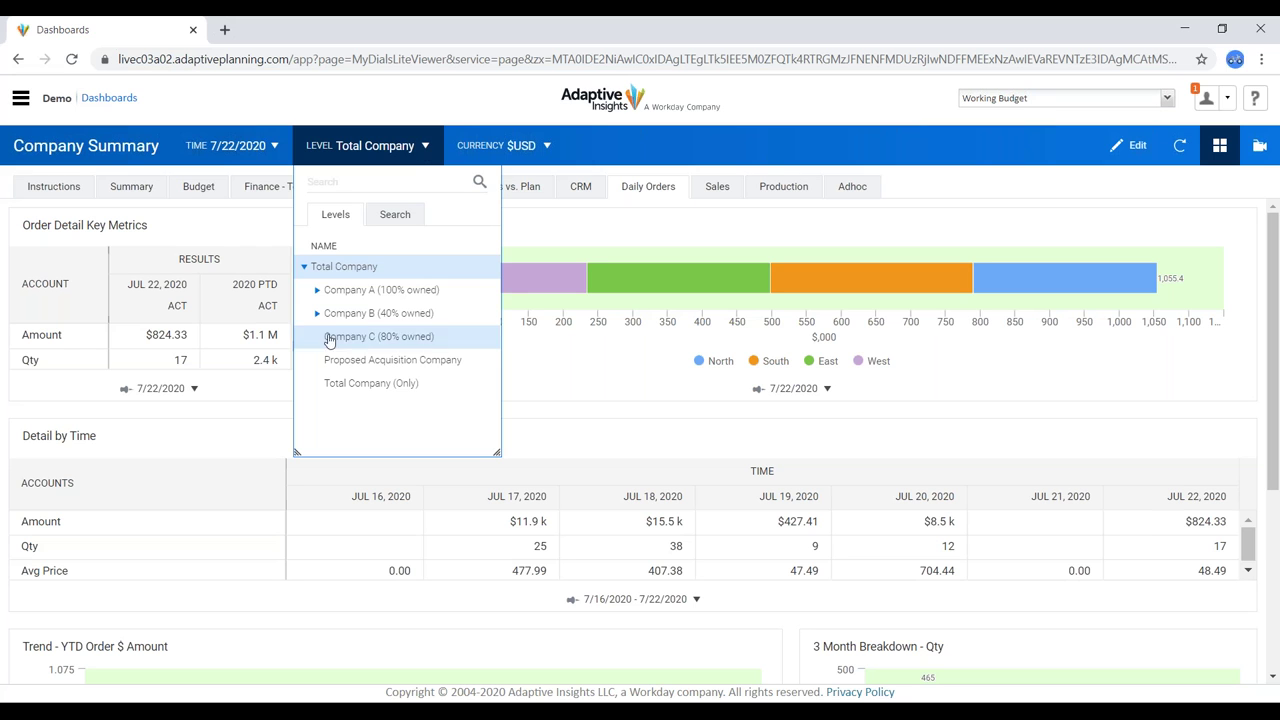
click(317, 290)
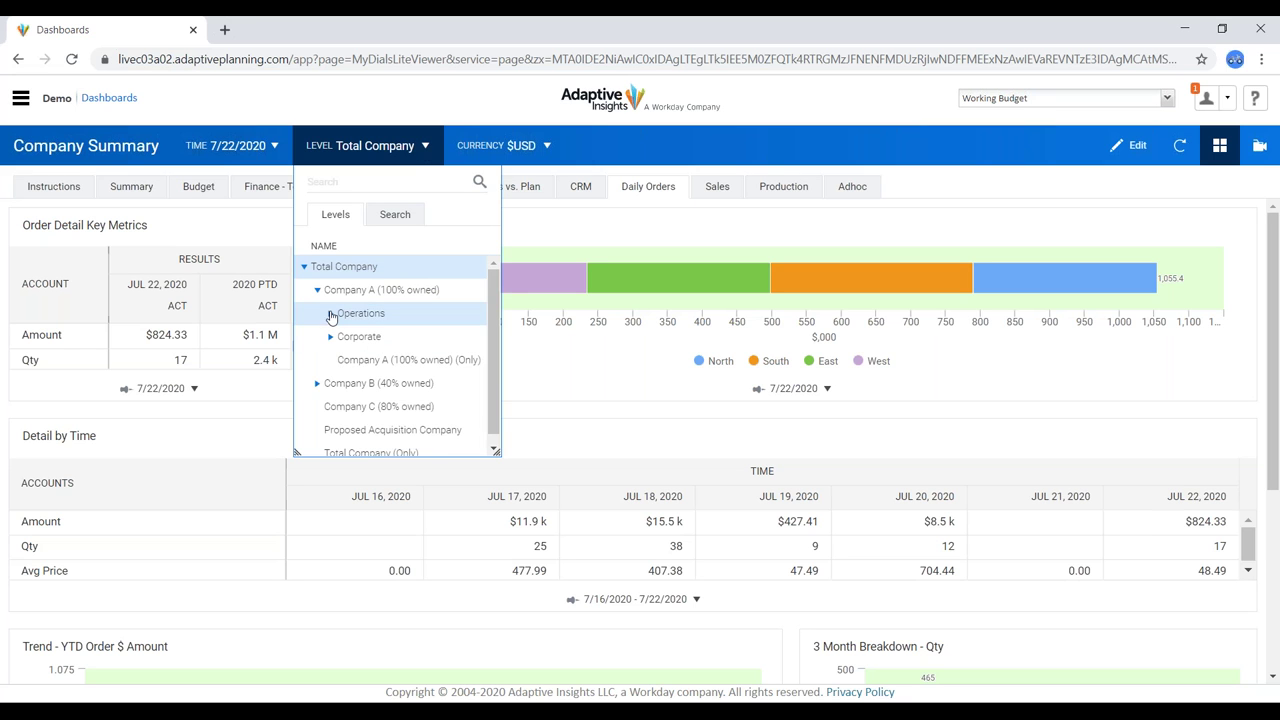
click(331, 313)
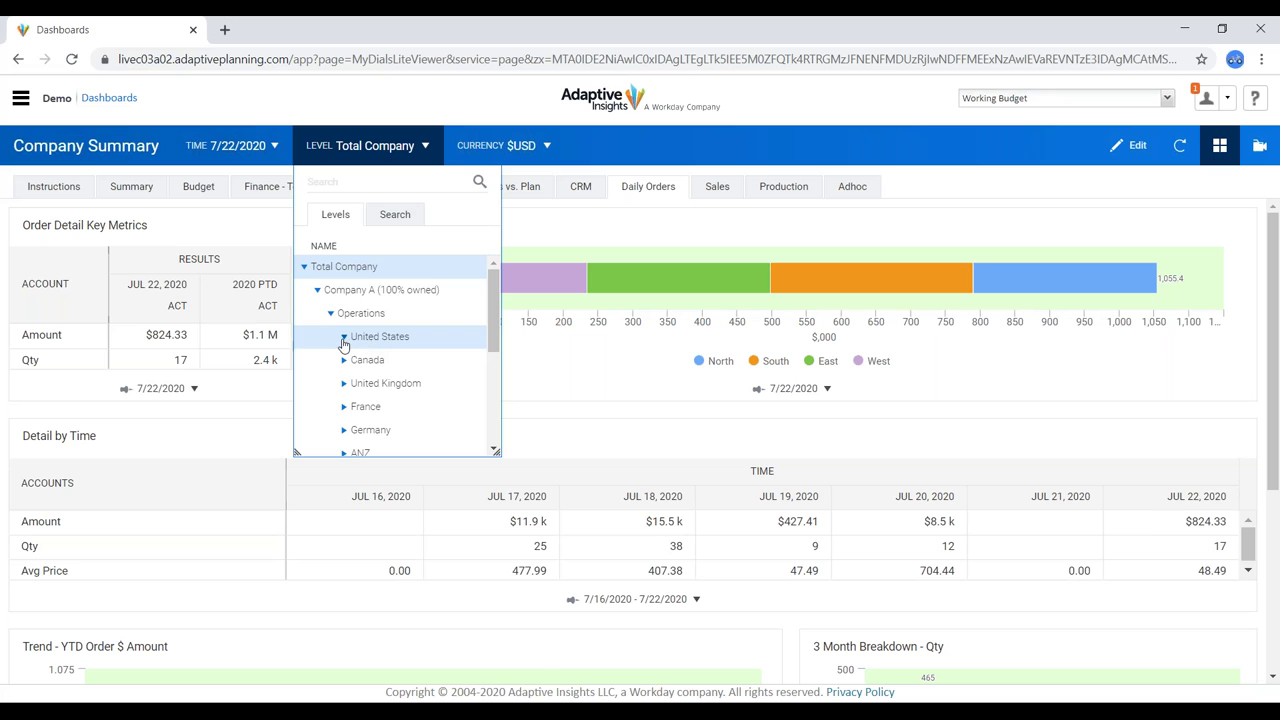
click(344, 337)
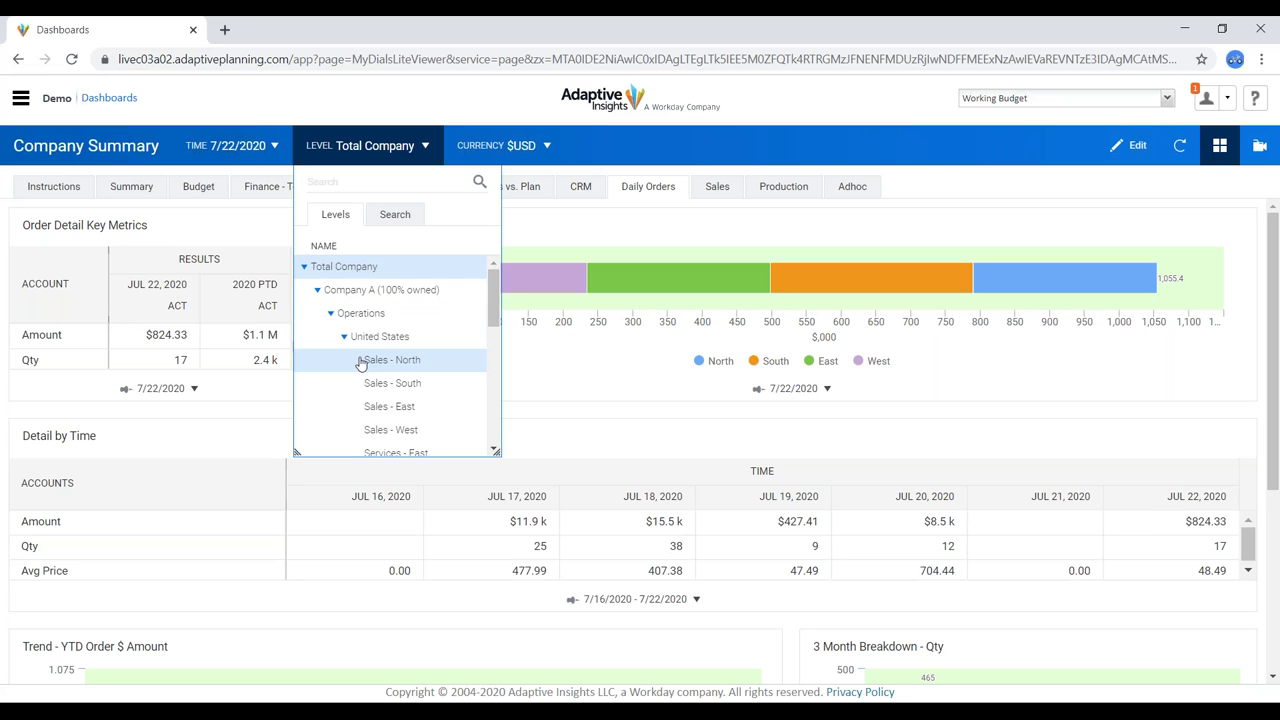
click(287, 113)
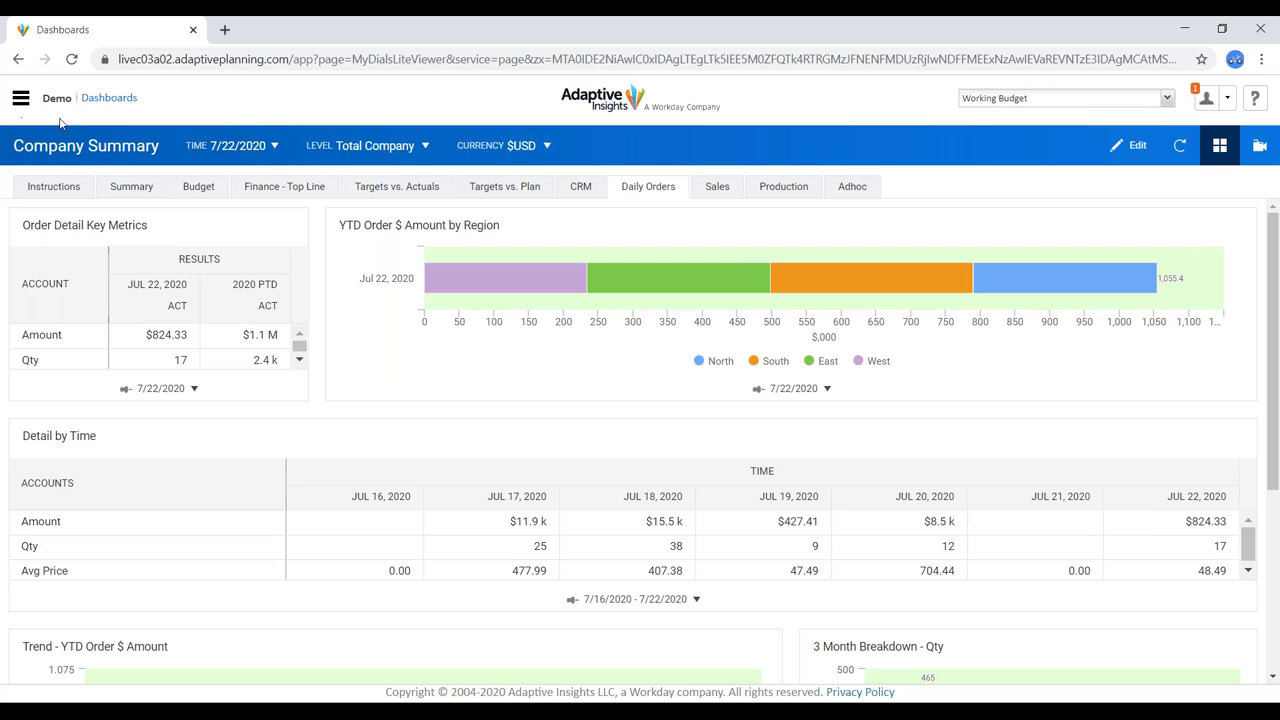
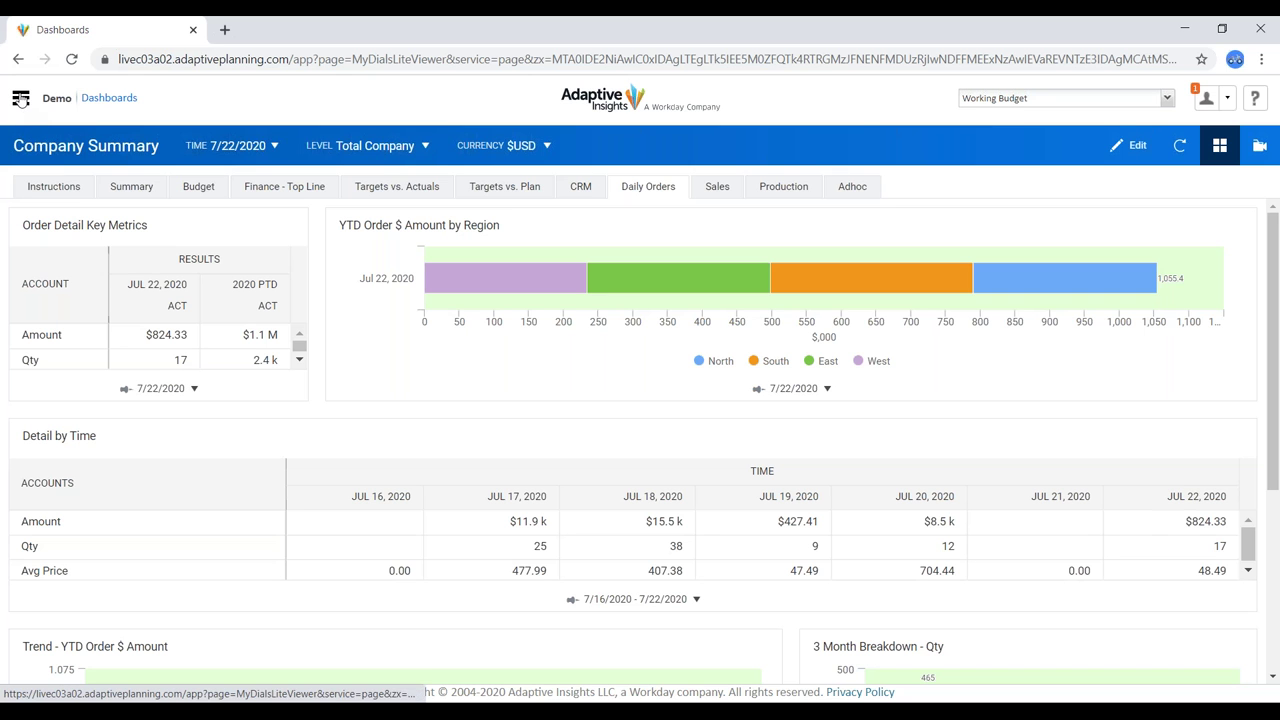
Open the main navigation menu from the Company Summary Daily Orders dashboard.
click(20, 97)
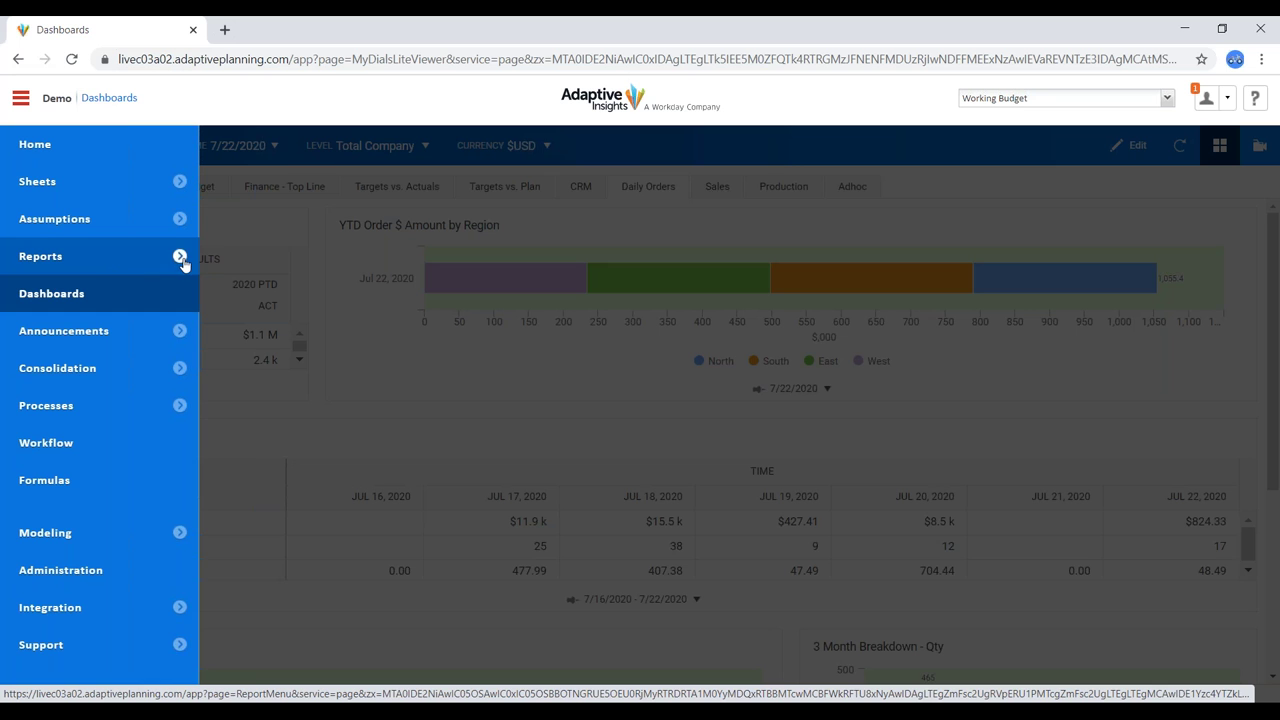
Go to the Reports page from the navigation menu.
click(151, 266)
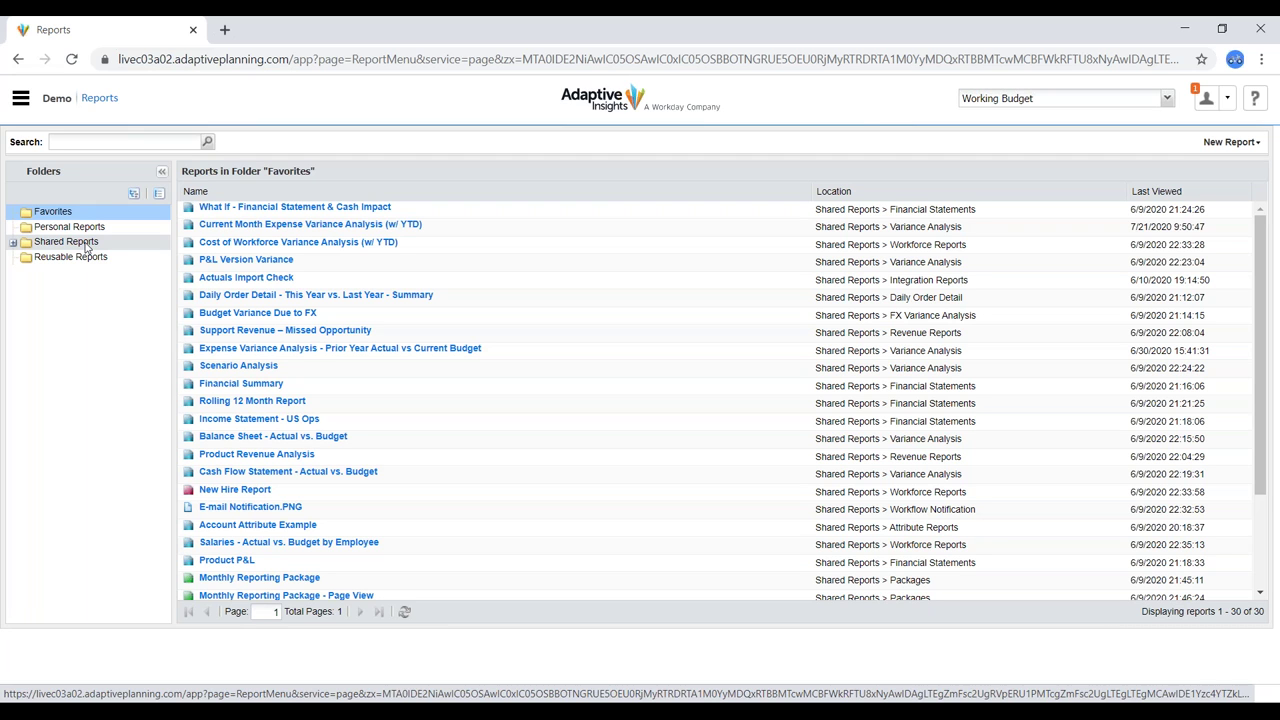
Browse Shared Reports, return to the Favorites list, and expand Shared Reports' subfolders.
click(86, 246)
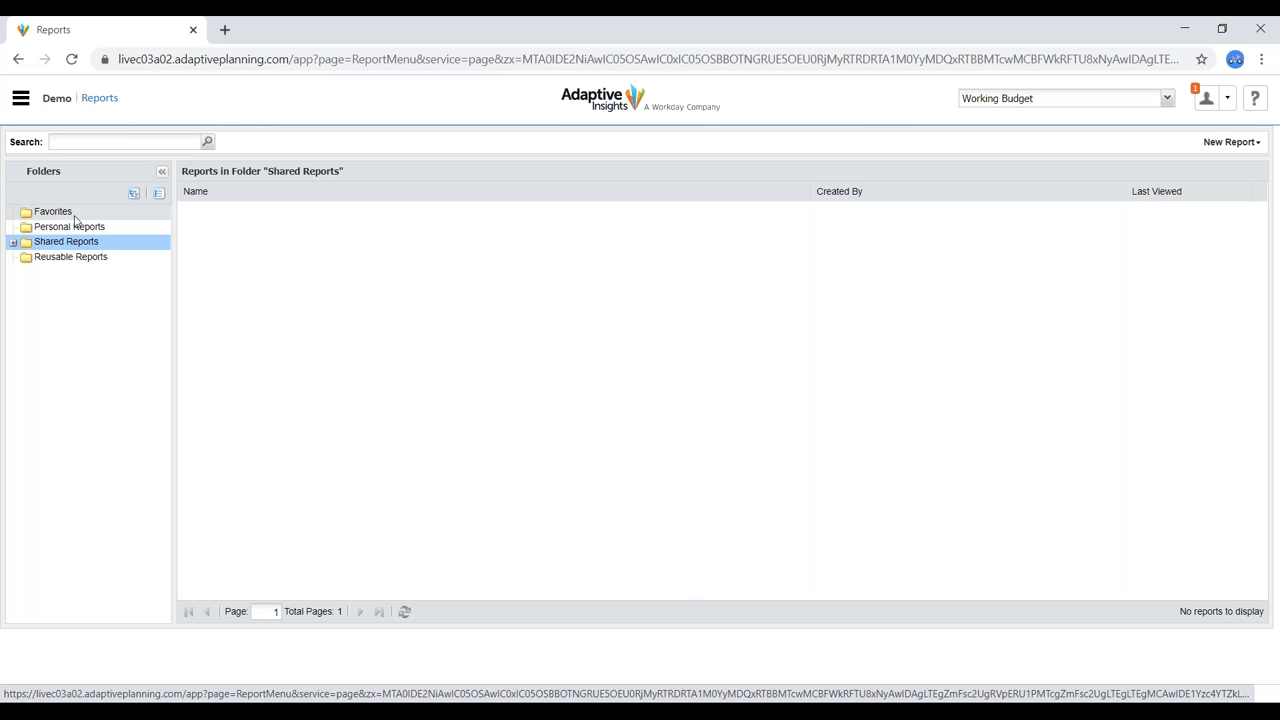
click(75, 214)
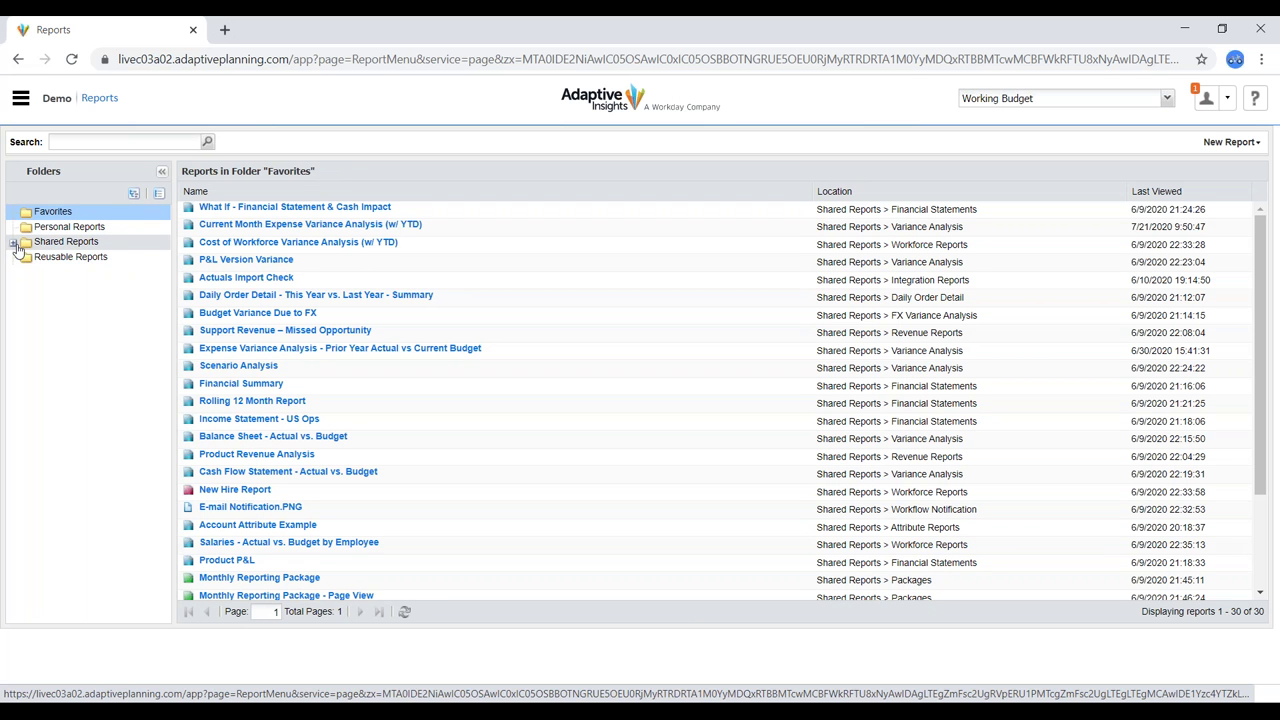
click(14, 244)
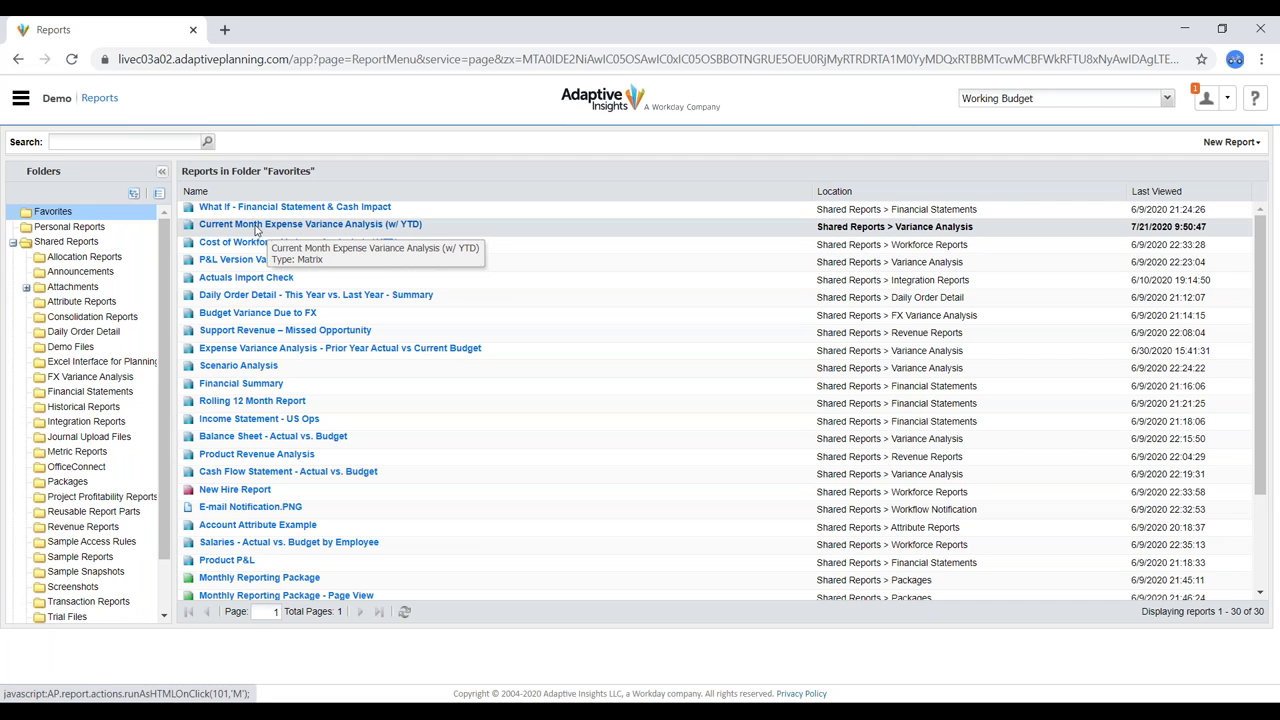
Open the Current Month Expense Variance Analysis (w/ YTD) report with notes shown in a column.
click(256, 226)
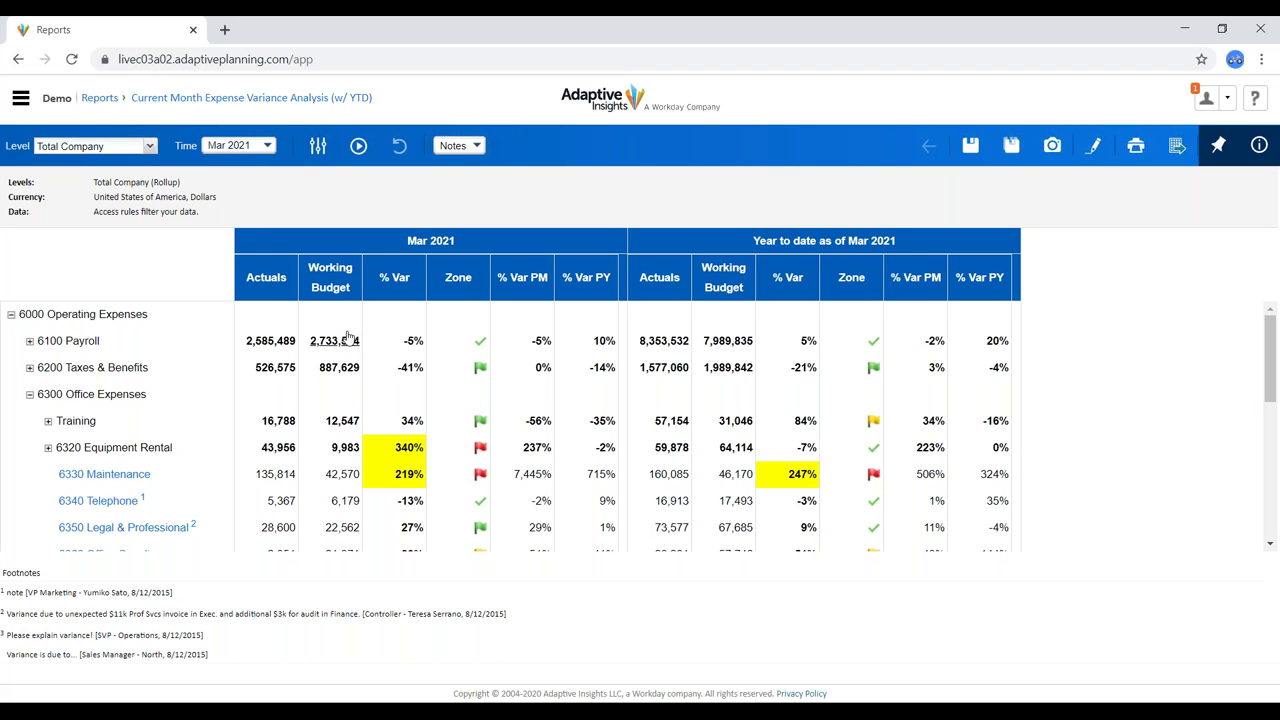
click(470, 146)
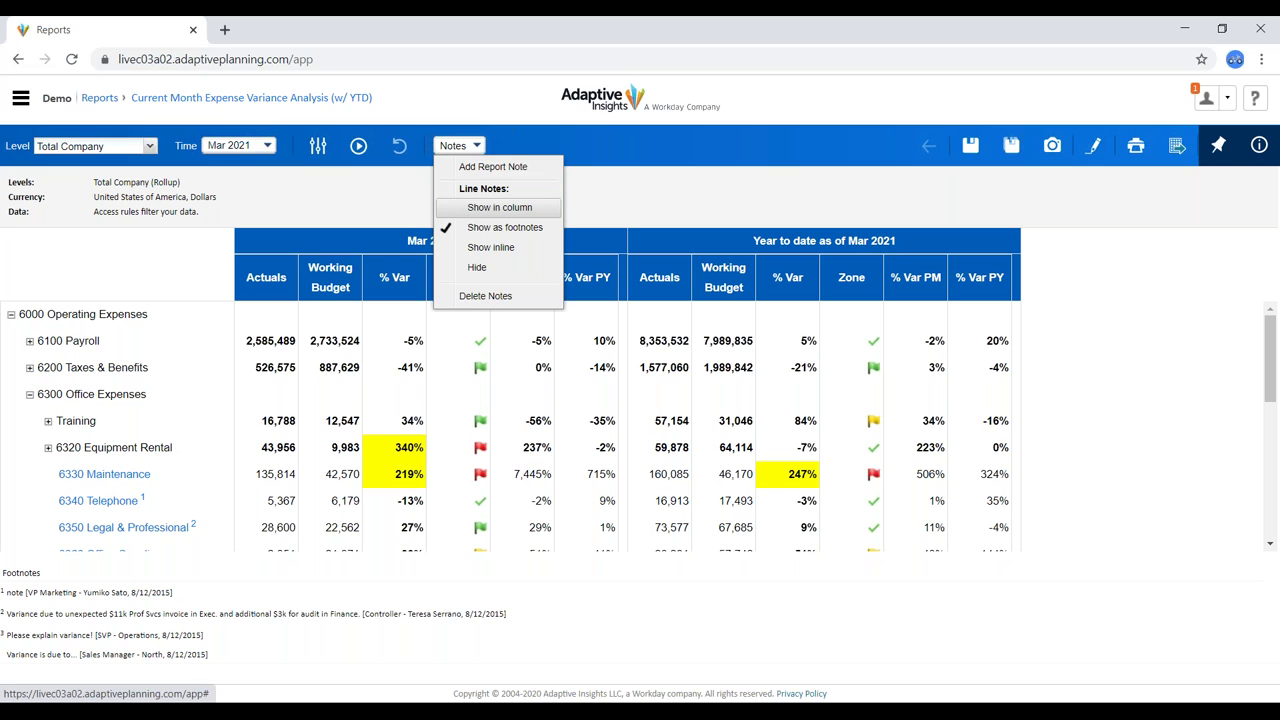
click(499, 207)
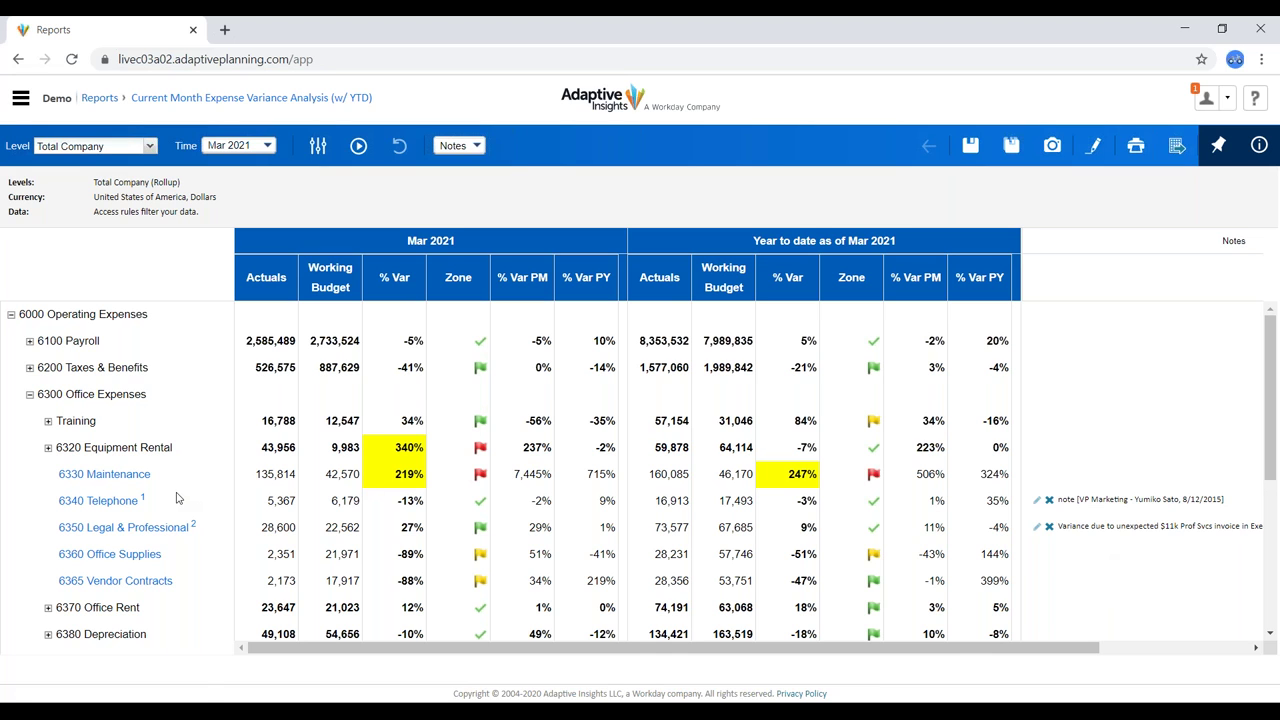
Rerun the report for Sales - North and inspect the 5,000 Maintenance cell and its note.
mouse_move(105, 479)
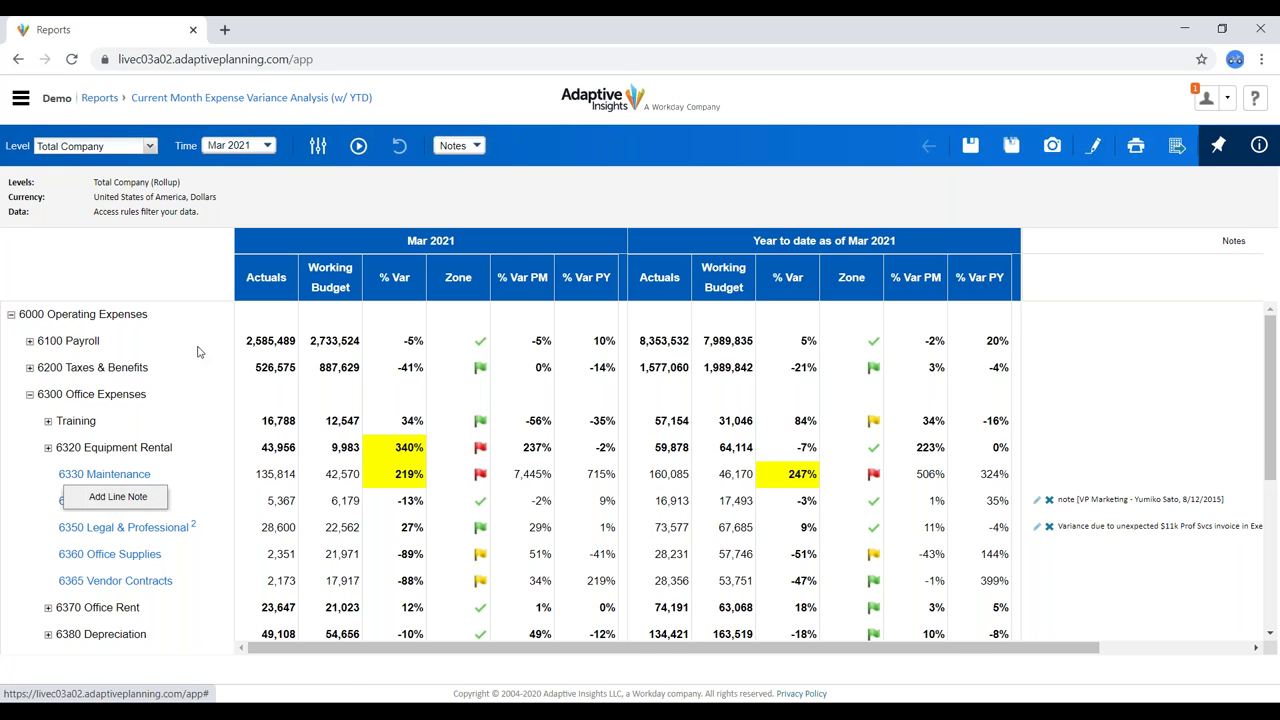
click(150, 147)
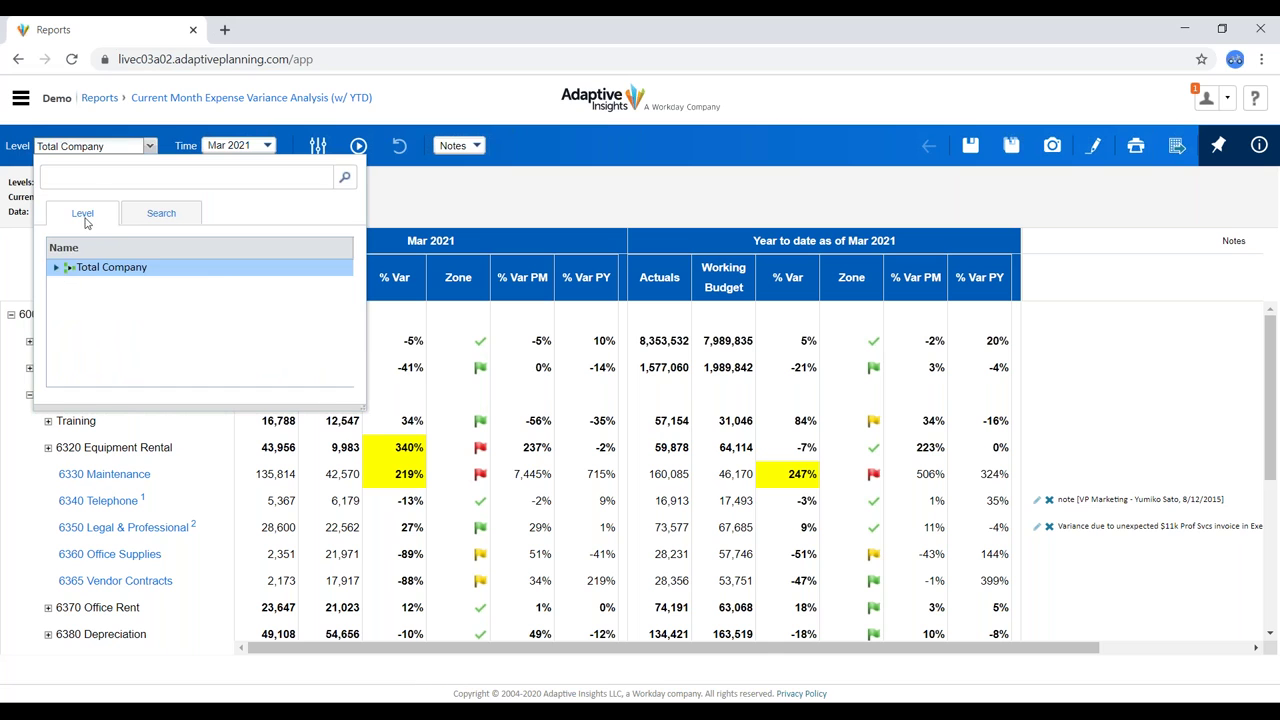
text(north)
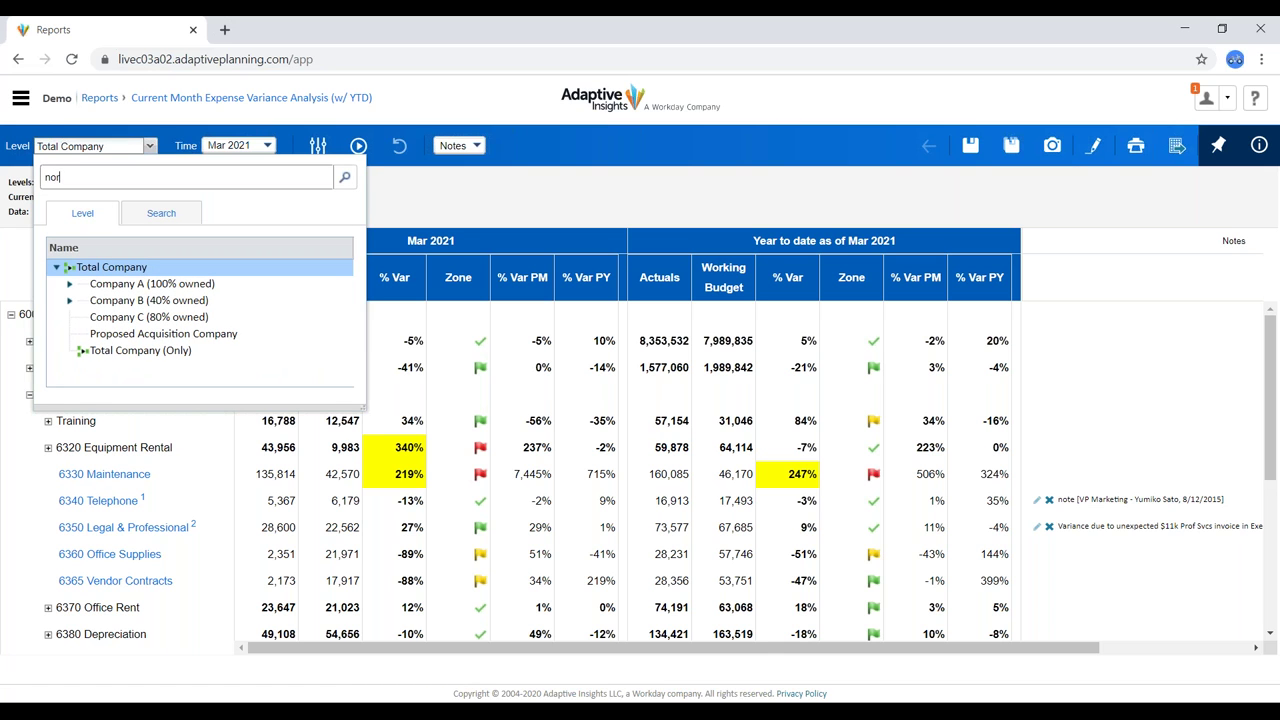
key(Return)
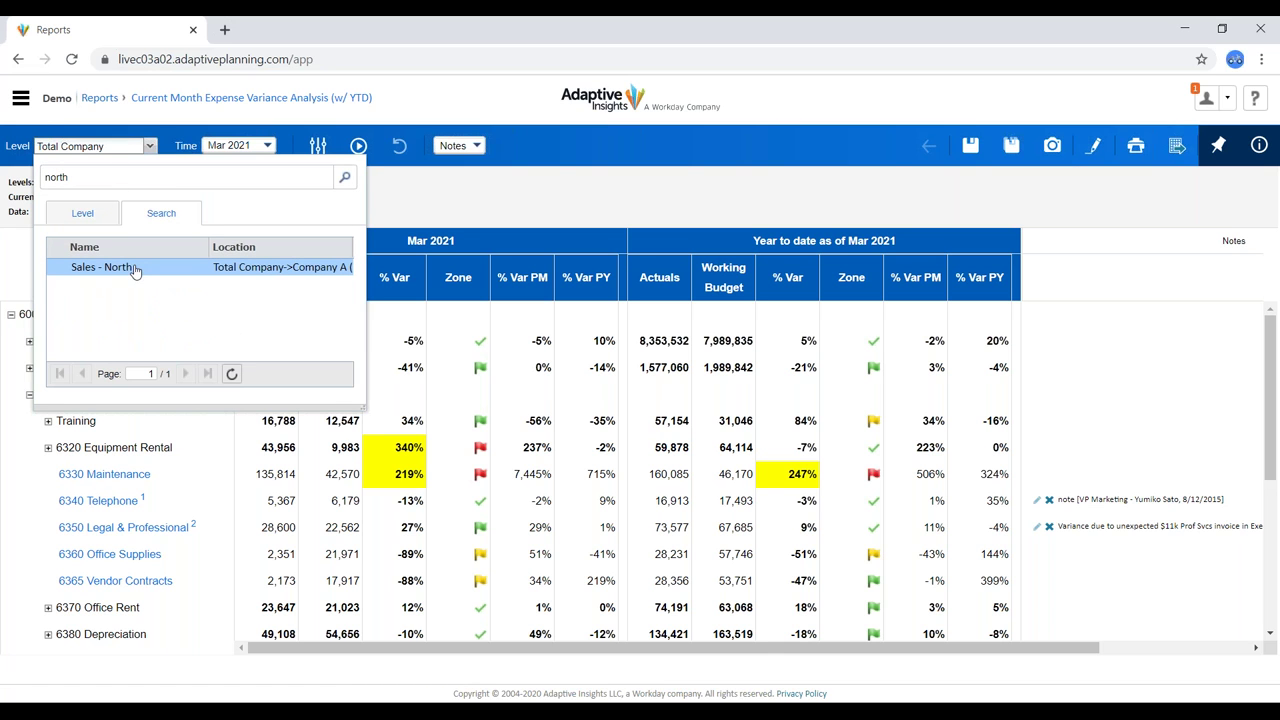
click(134, 267)
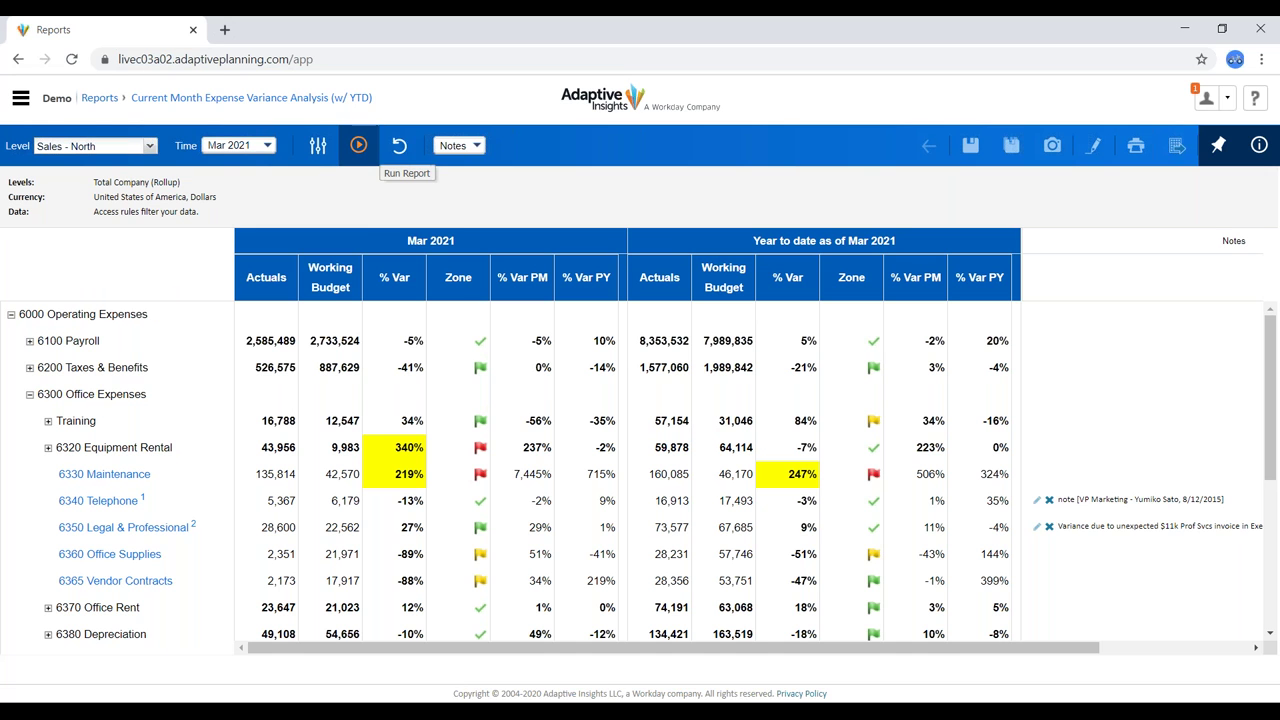
click(360, 147)
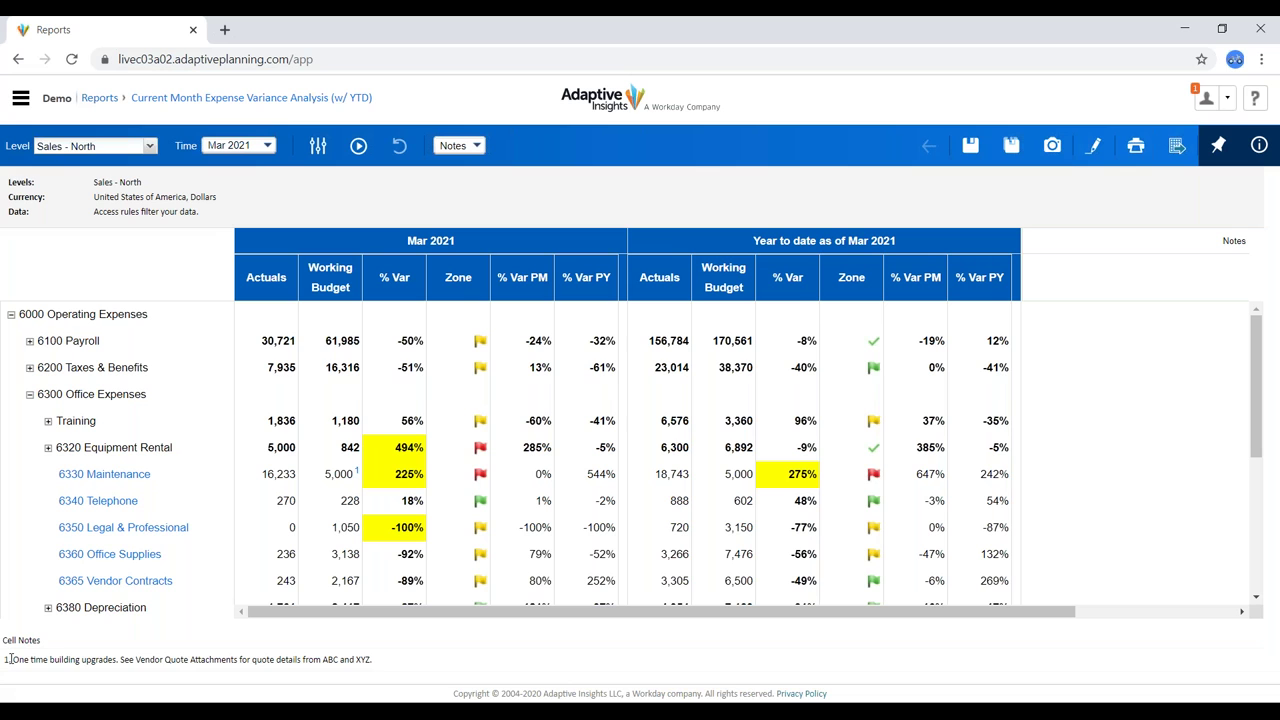
drag(10, 658, 372, 662)
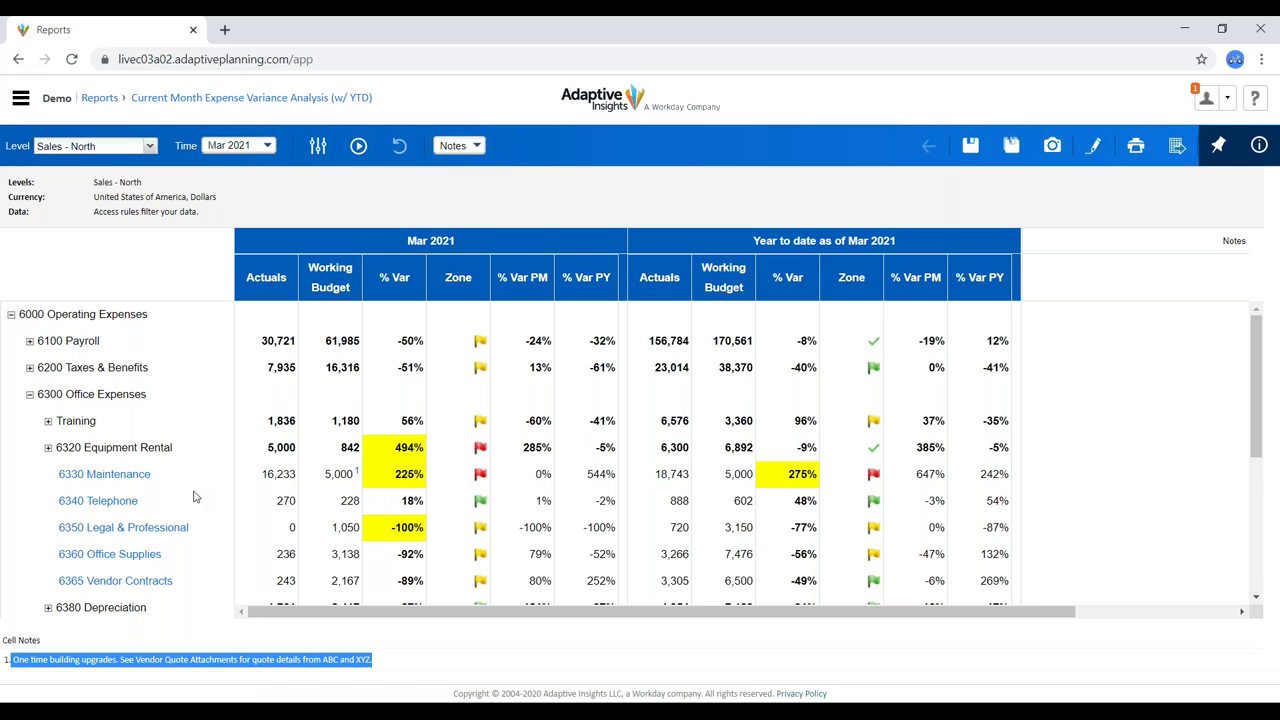
click(338, 478)
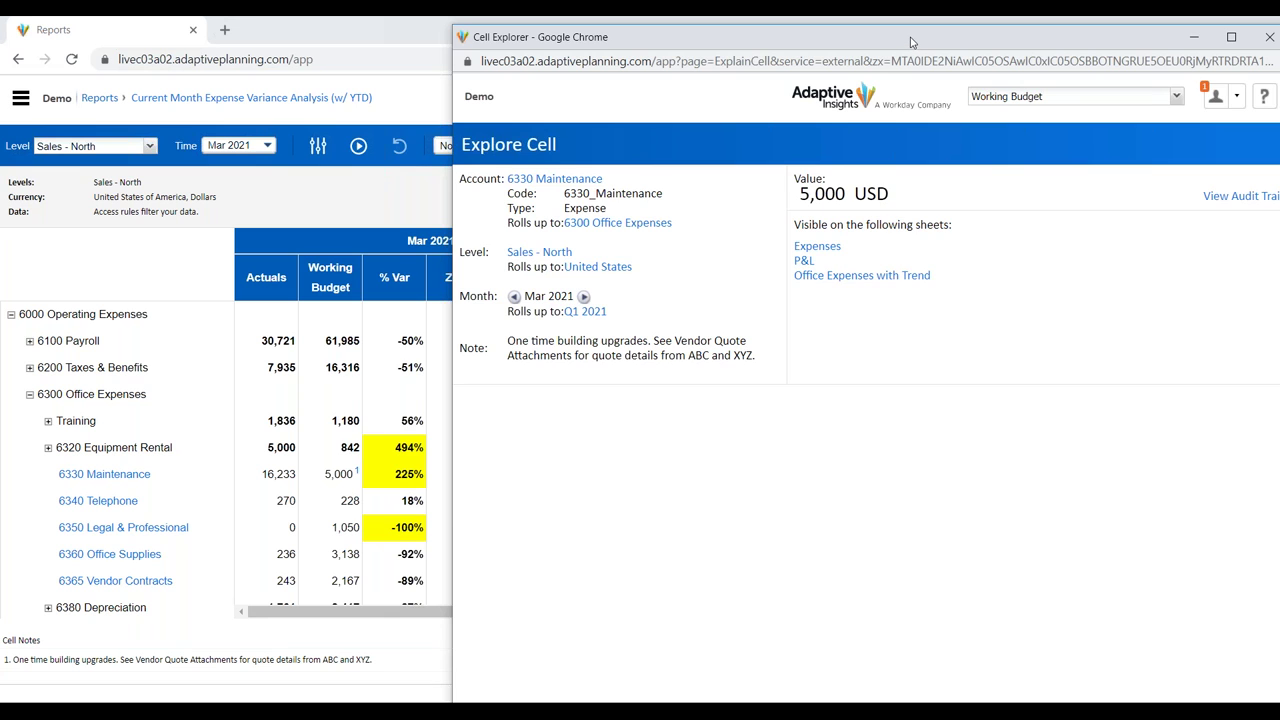
Review the cell's note in Cell Explorer and open the Sales - North Expenses sheet.
drag(910, 40, 775, 41)
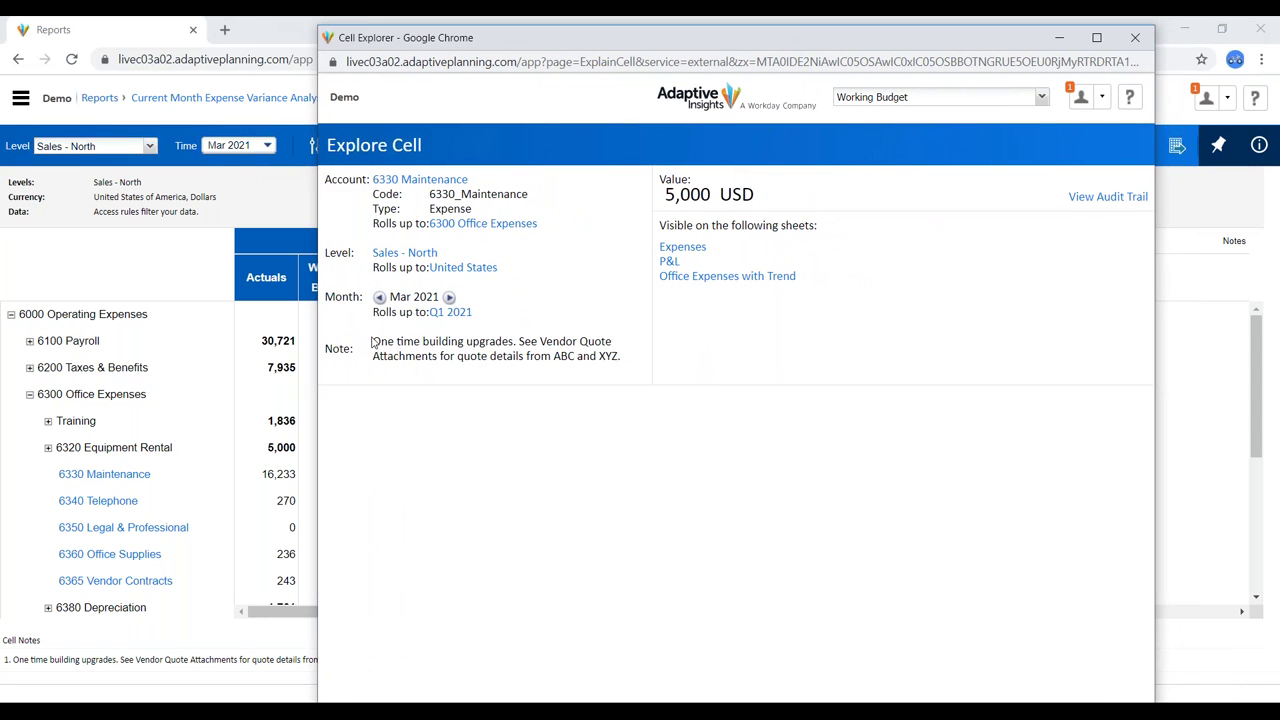
drag(372, 345, 585, 377)
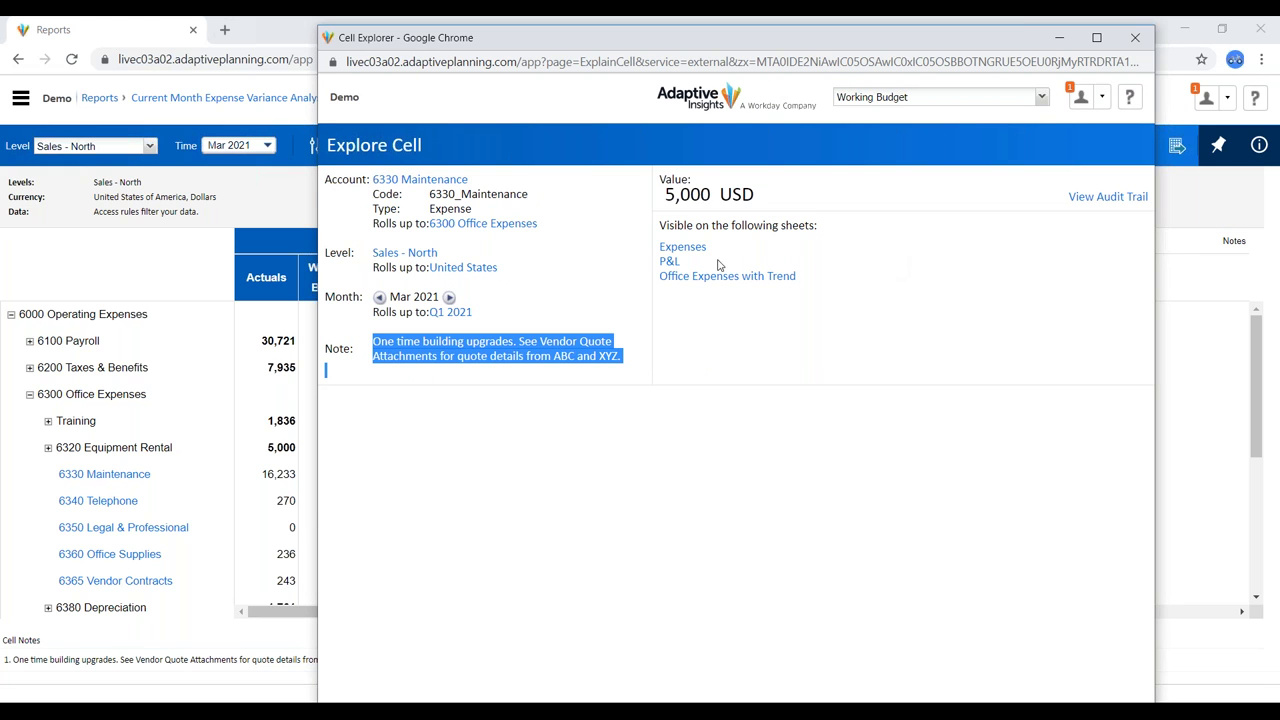
click(683, 247)
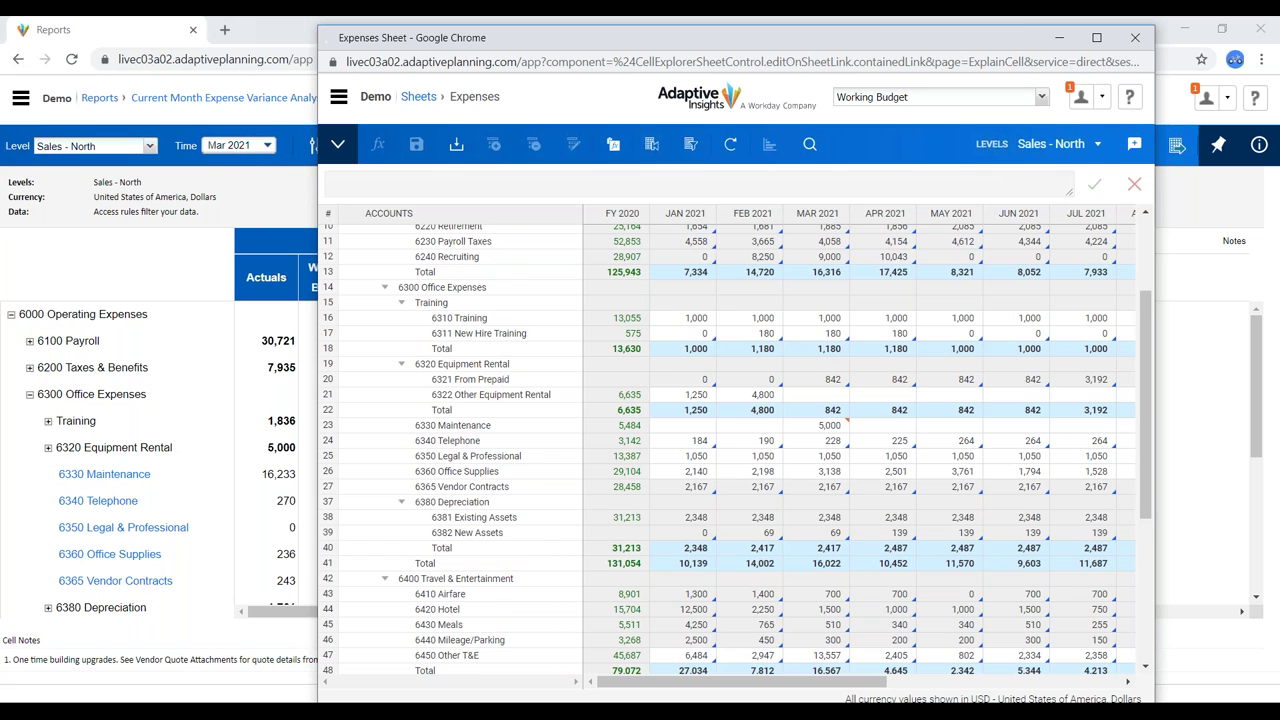
Change Mar 2021 6330 Maintenance to 25,000, save the Expenses sheet, and close it.
scroll(830, 440, up, 2)
scroll(643, 363, down, 3)
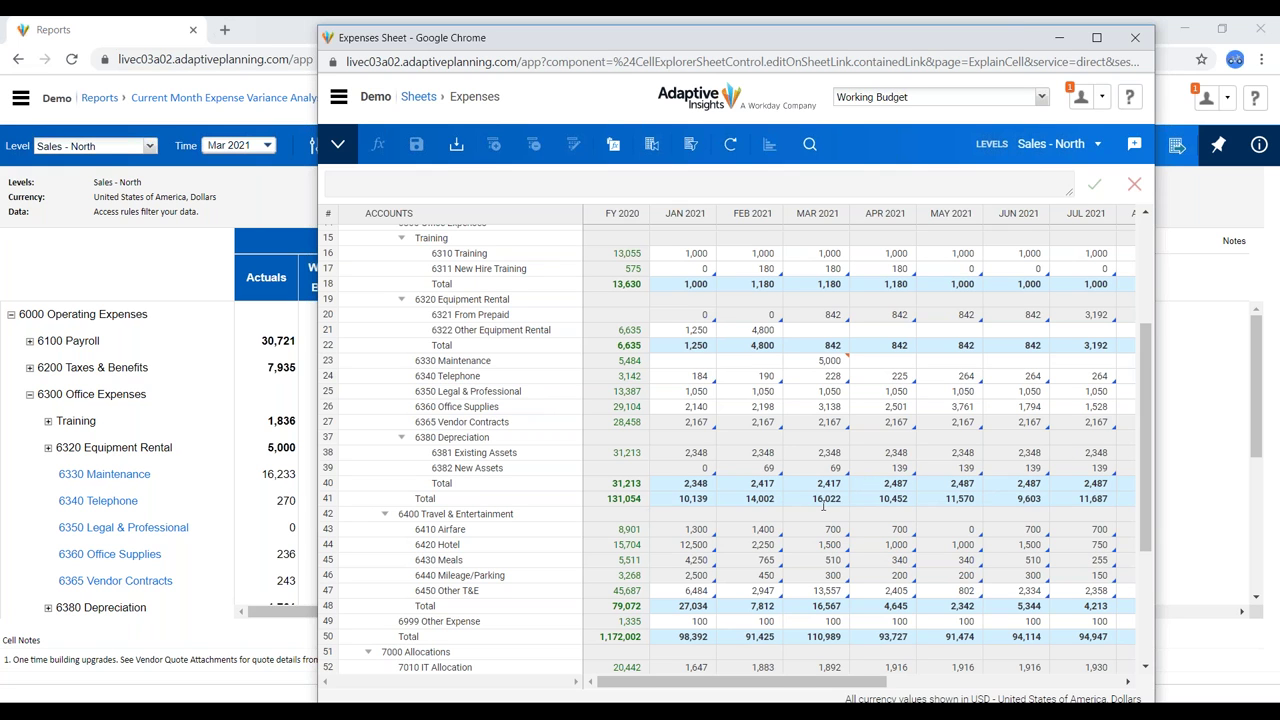
scroll(918, 563, up, 2)
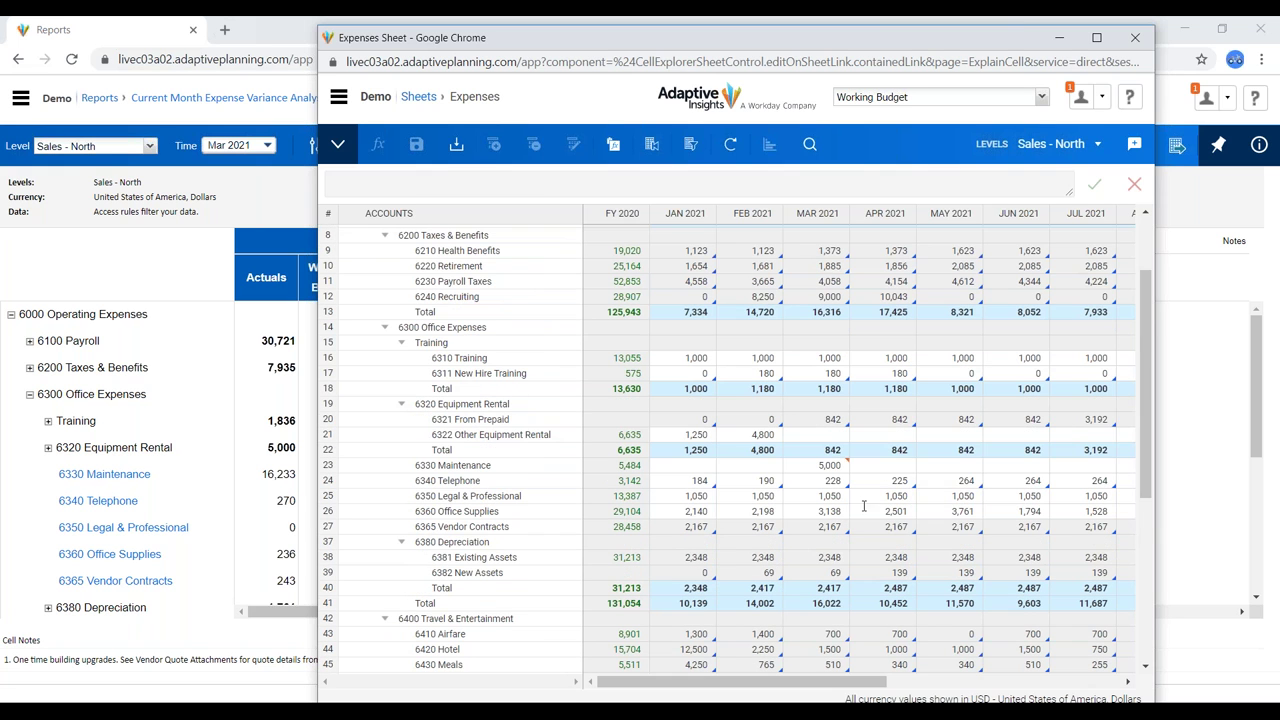
click(817, 465)
text(25000)
key(Return)
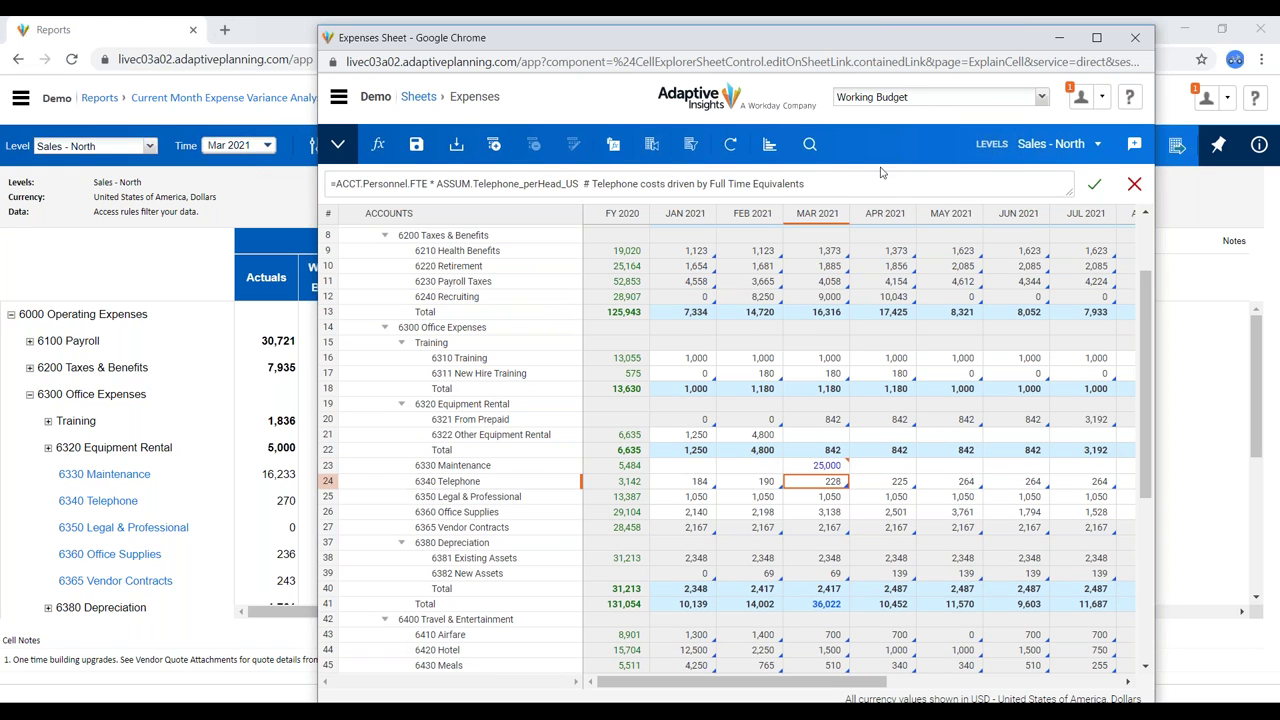
click(416, 146)
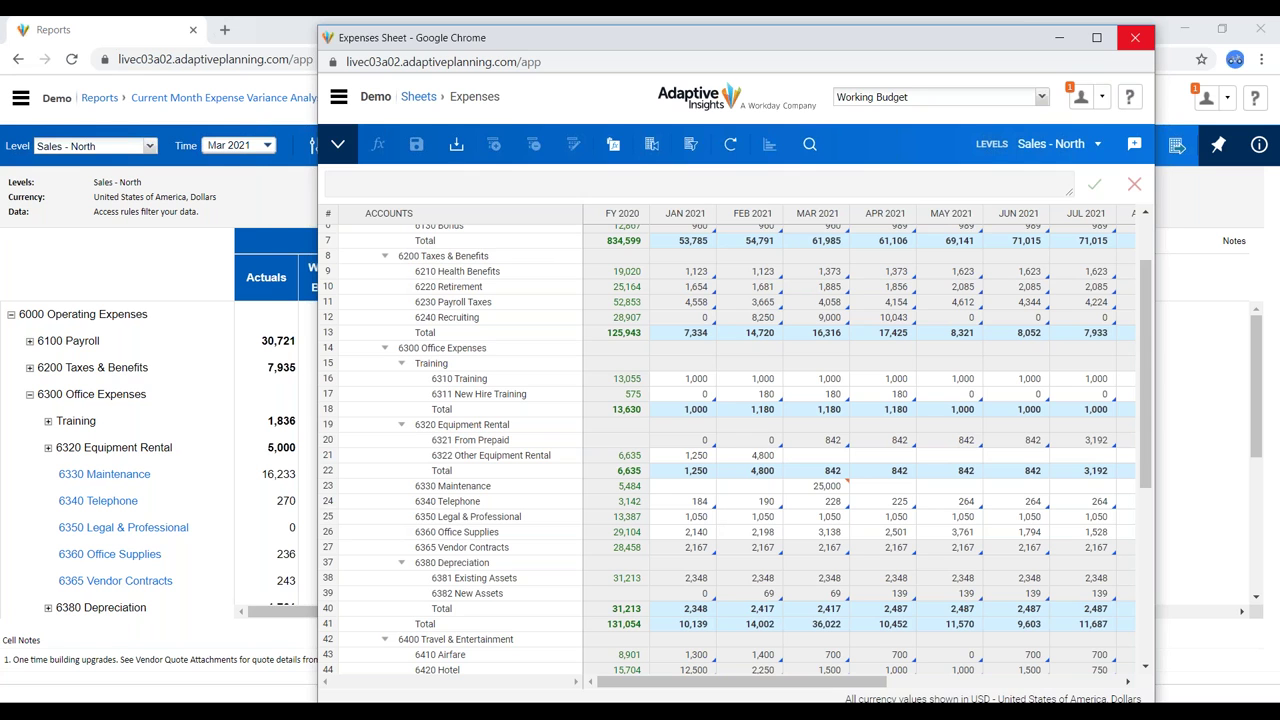
click(1134, 40)
Reload the variance report, confirming resubmission, to show the 25,000 Maintenance budget.
key(F5)
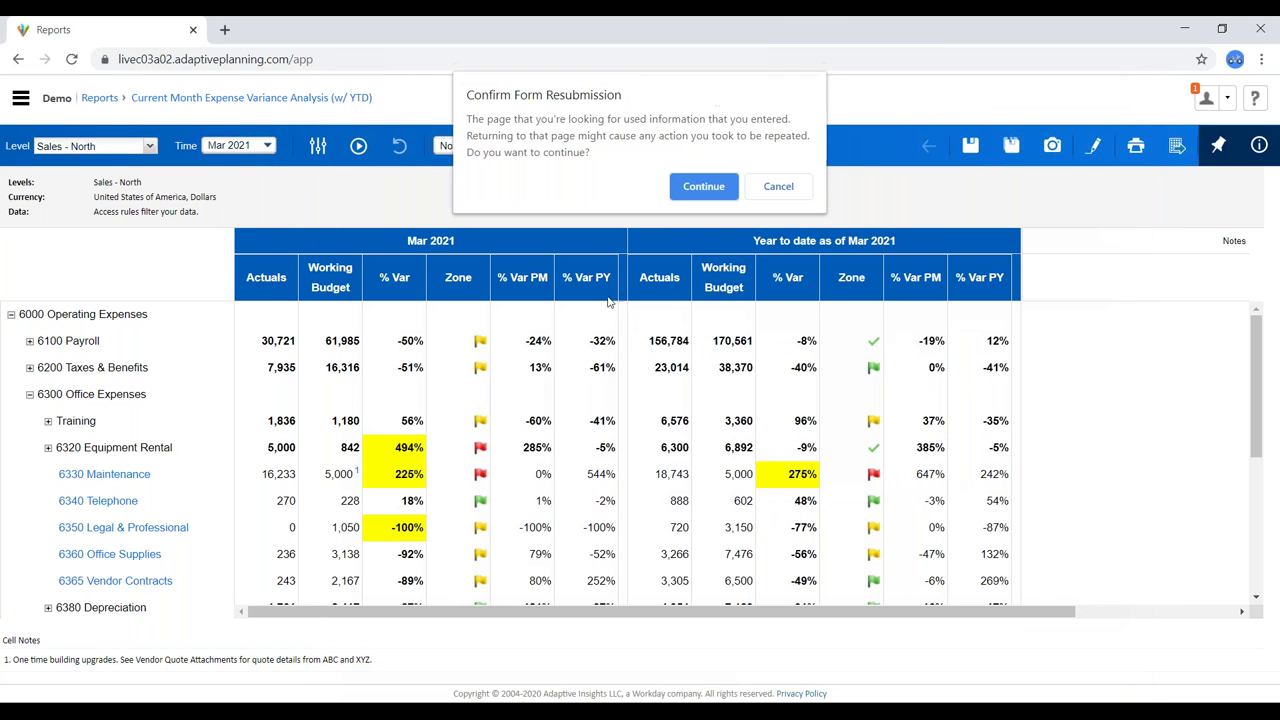
click(710, 186)
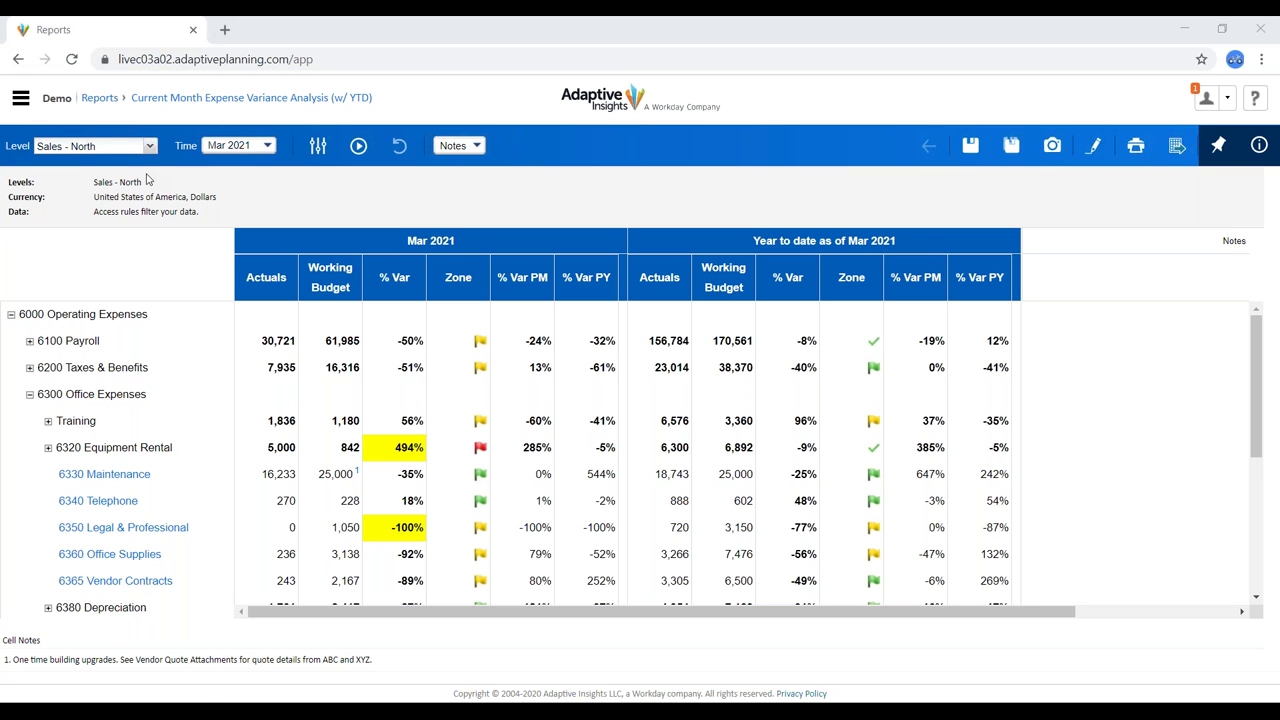
Navigate through Modeling > Model Management to the Versions administration page.
click(19, 101)
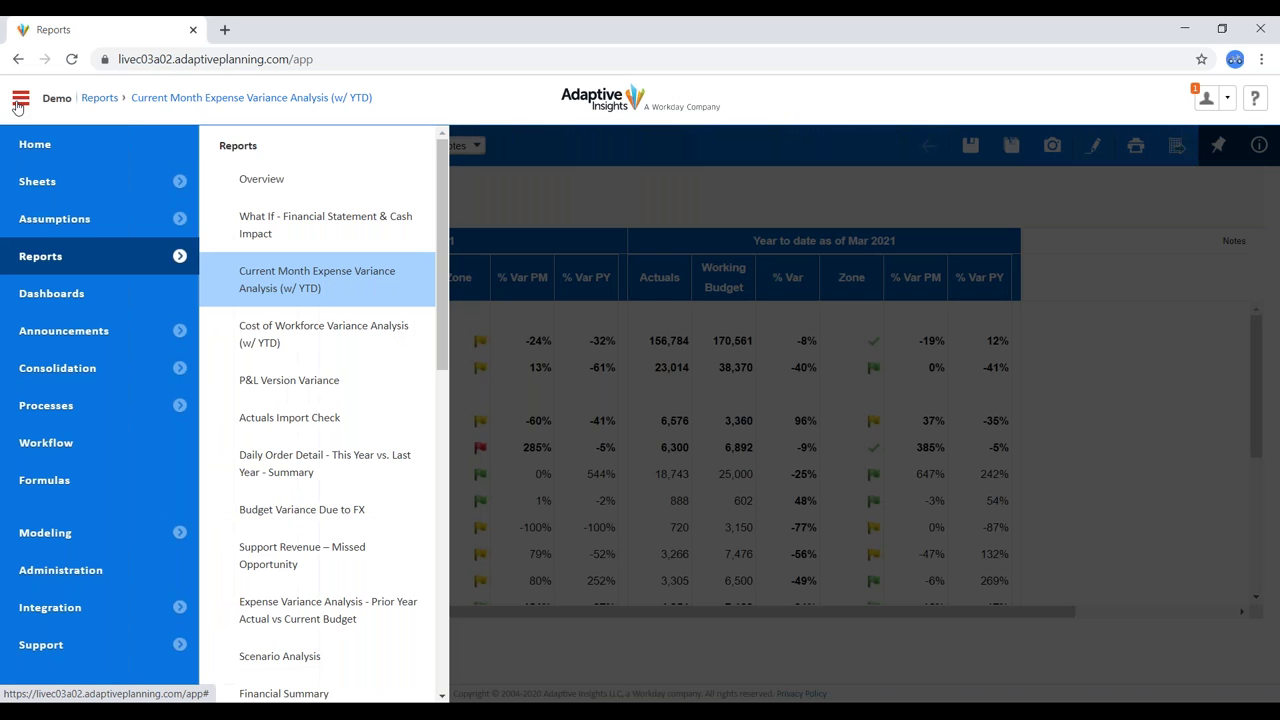
click(180, 535)
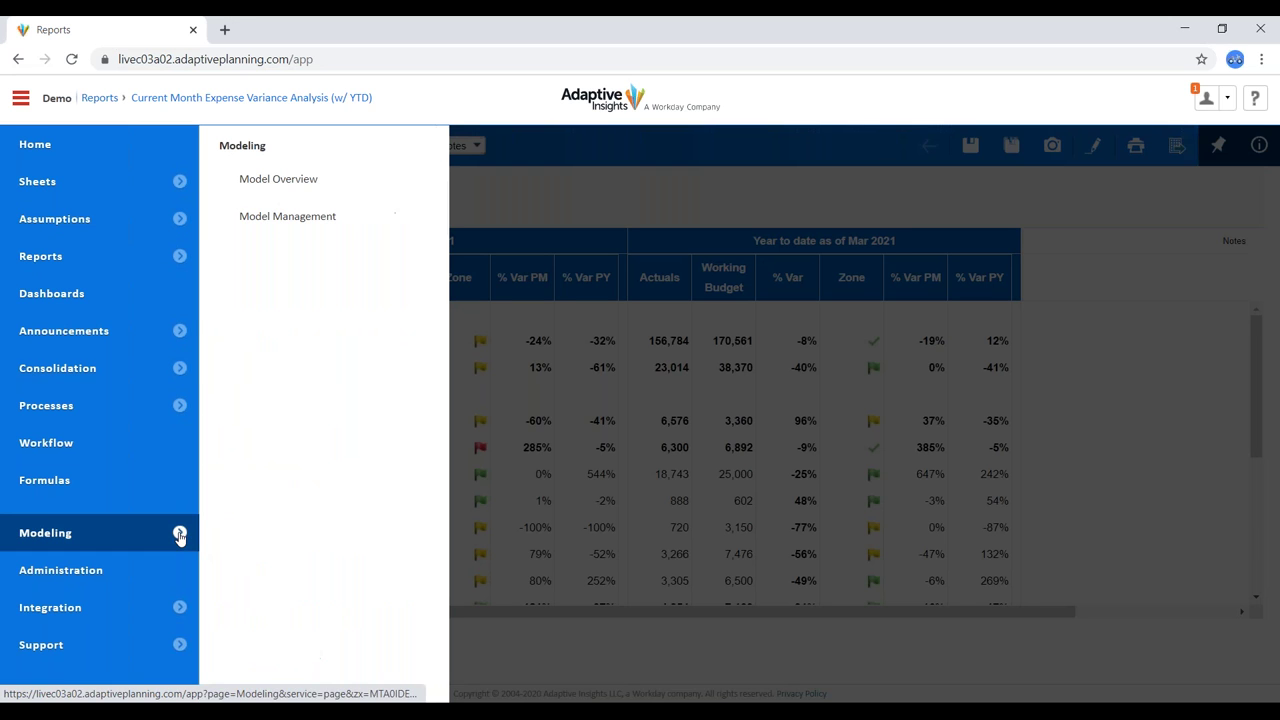
click(305, 220)
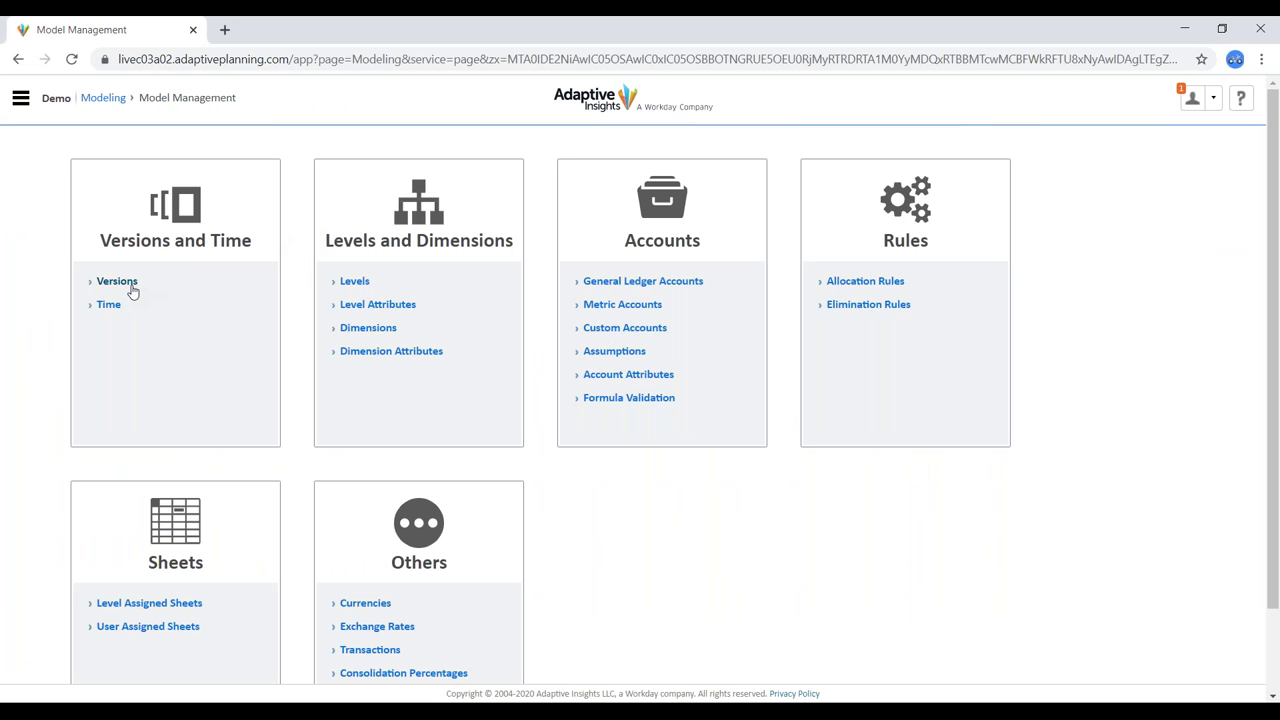
click(131, 289)
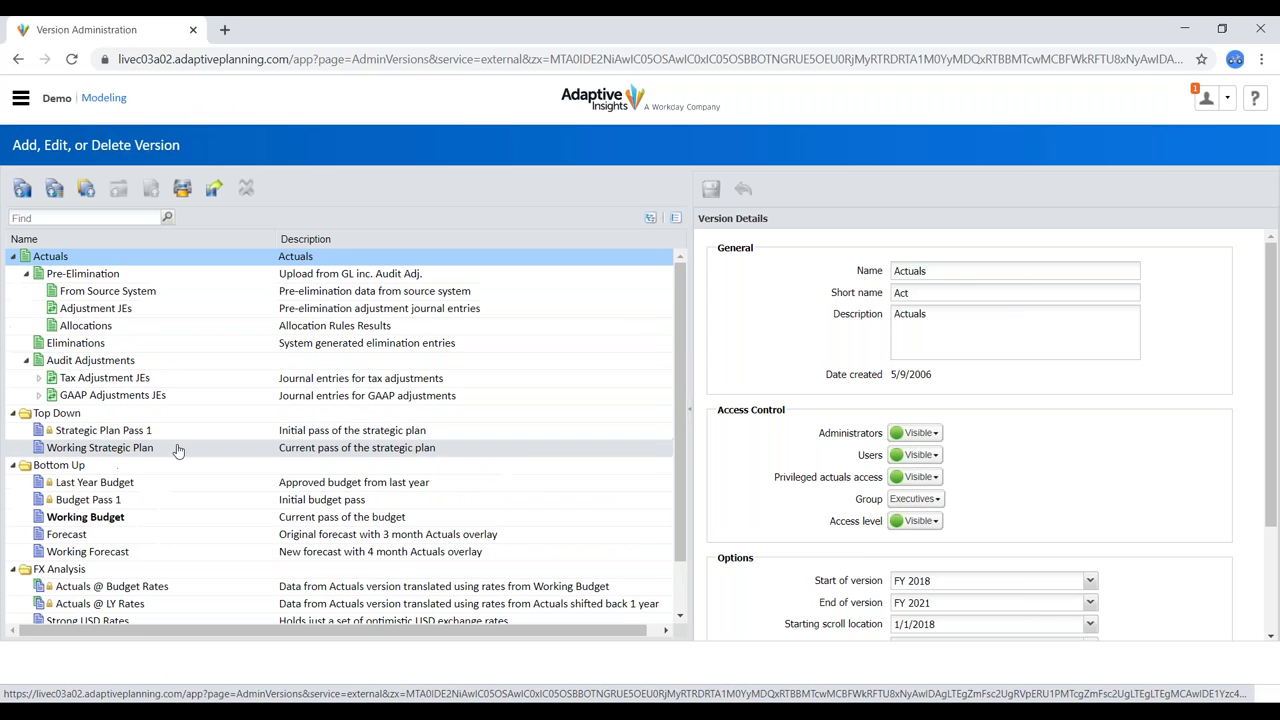
Create a new 'What if 30% increase' version below Working Budget and save it.
click(168, 516)
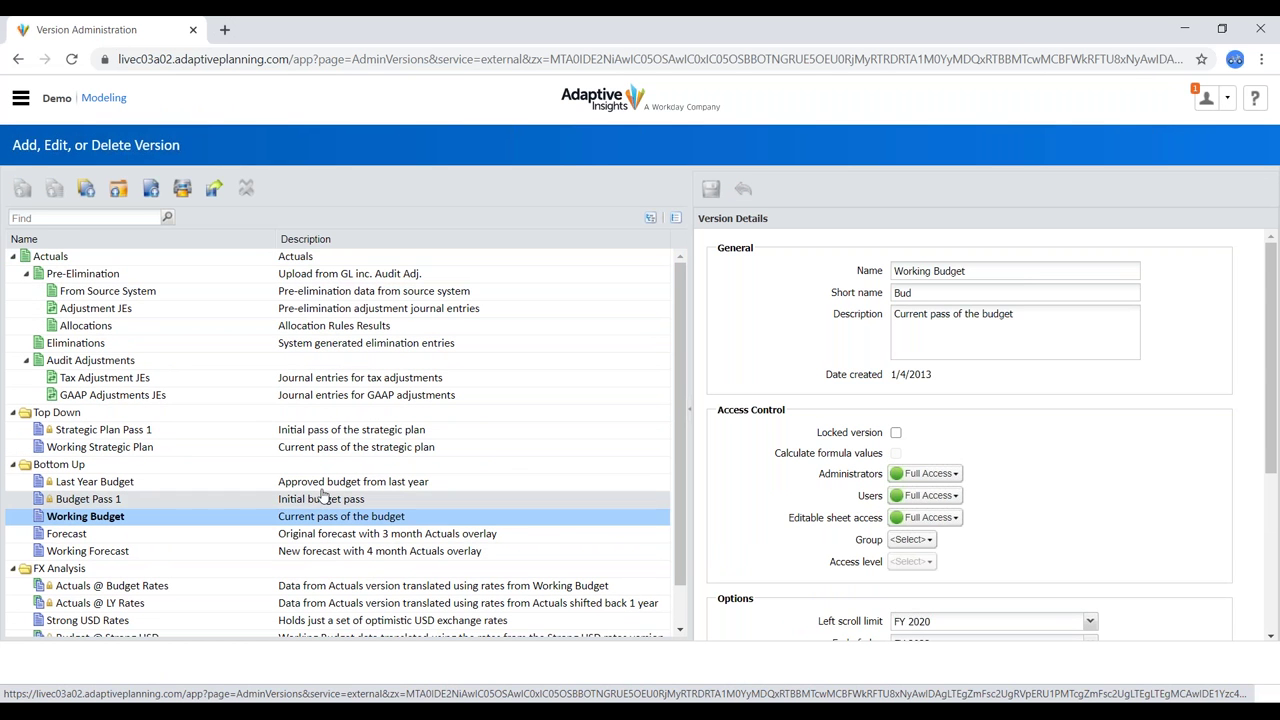
click(148, 194)
text(What I)
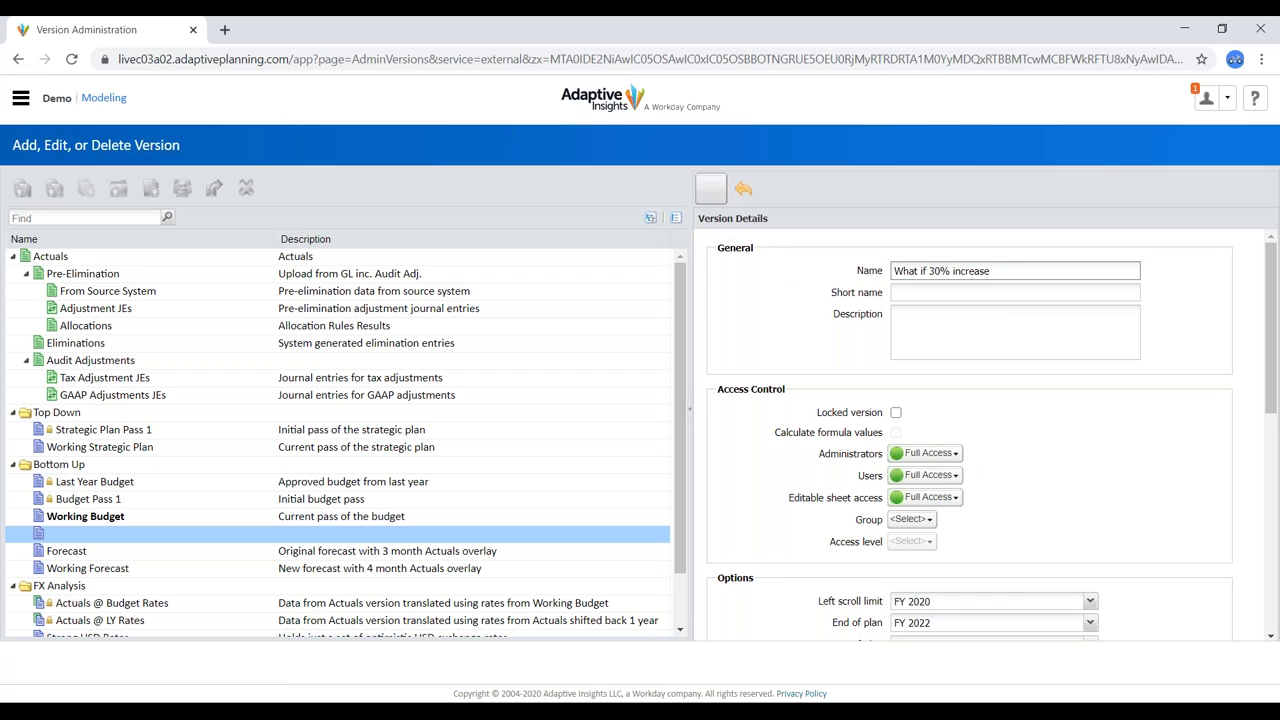
click(711, 188)
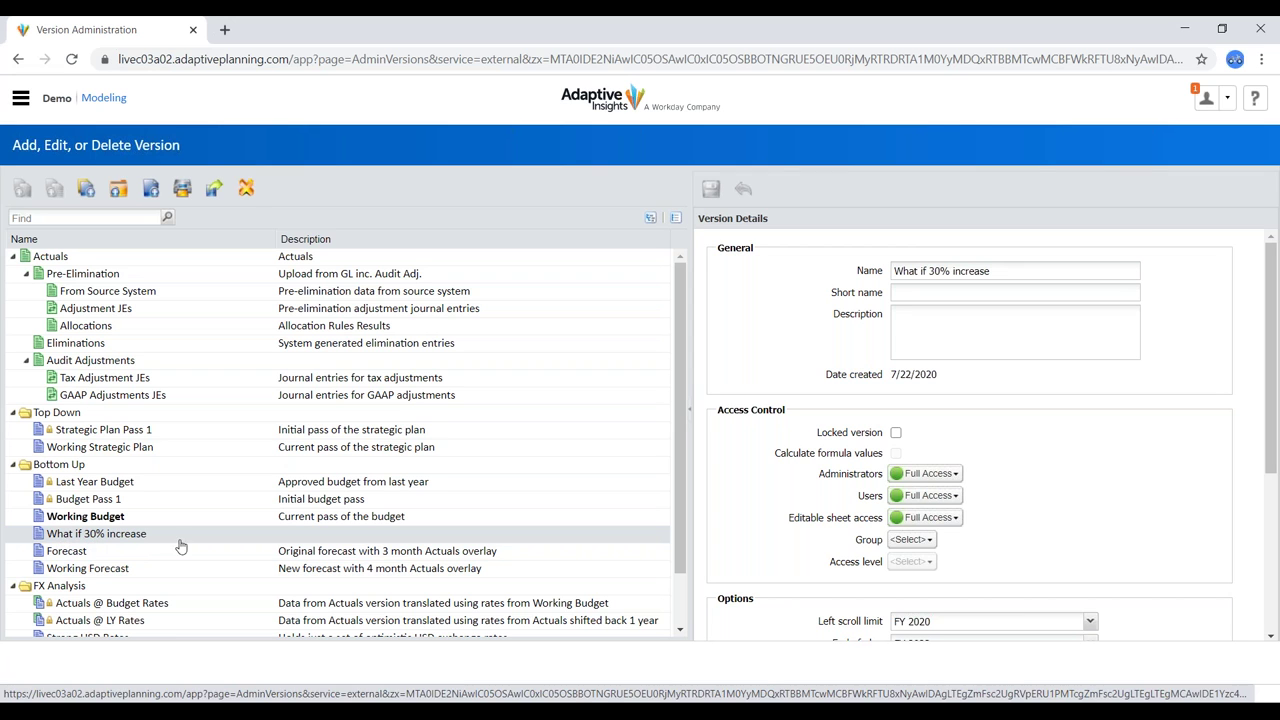
Select the What if 30% increase version and bring up the Assumptions sheet list.
click(126, 541)
click(20, 97)
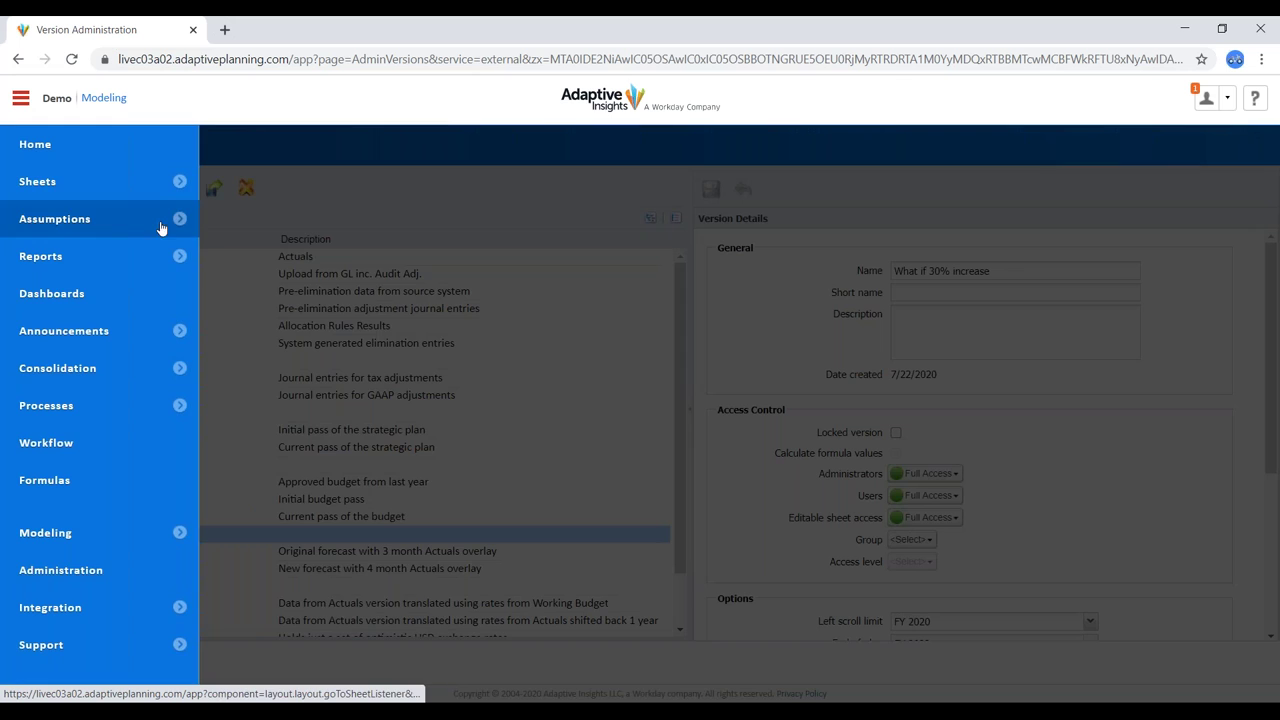
click(178, 219)
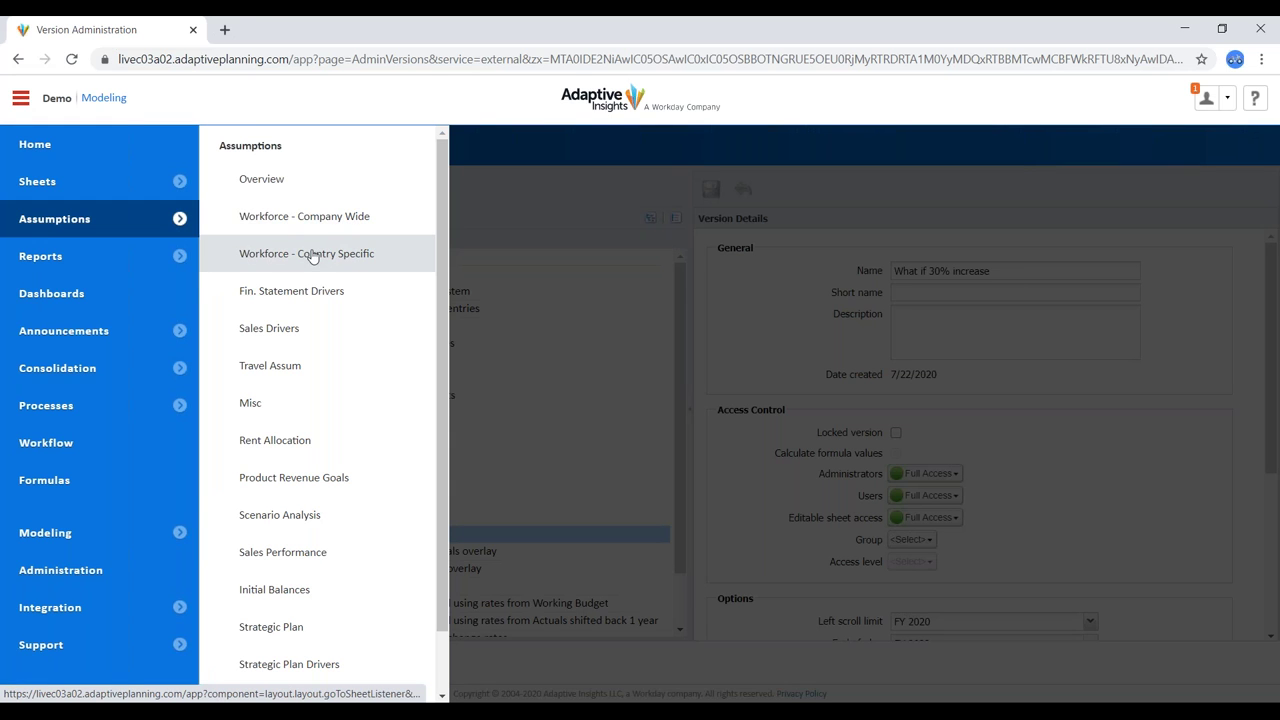
Open the Workforce - Country Specific sheet in the What if 30% increase version.
click(312, 257)
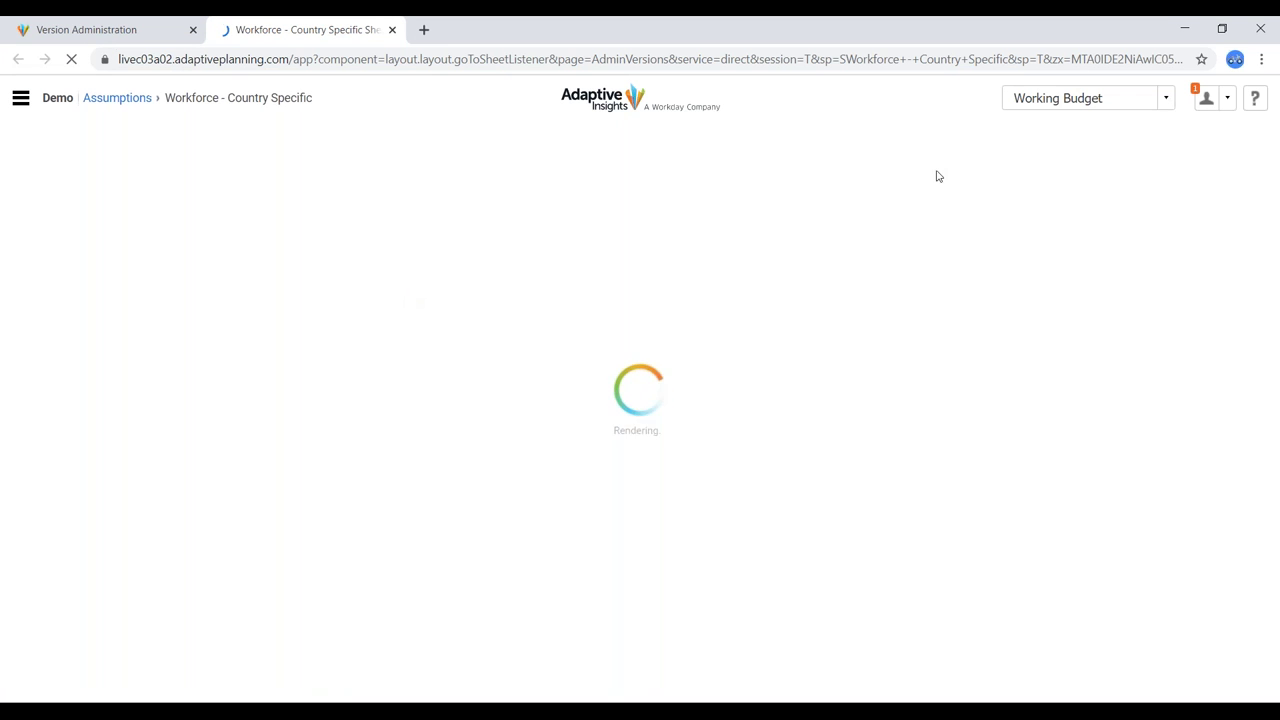
click(1166, 98)
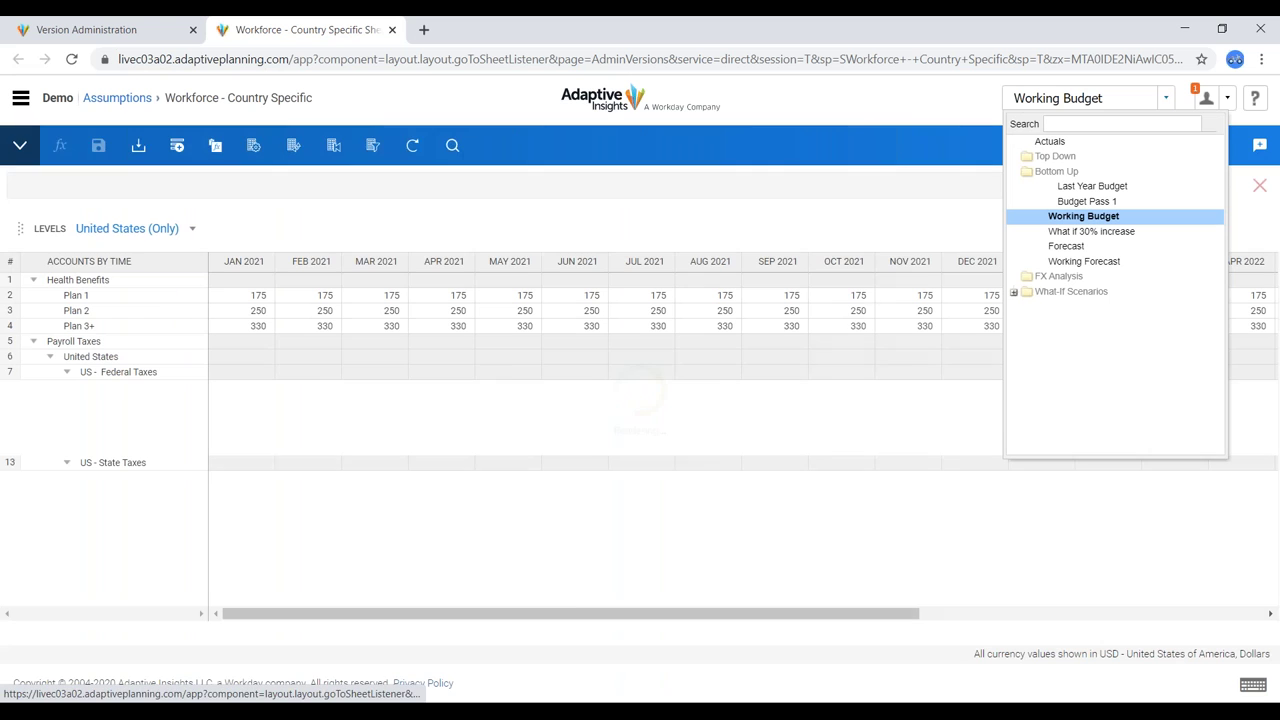
click(1100, 232)
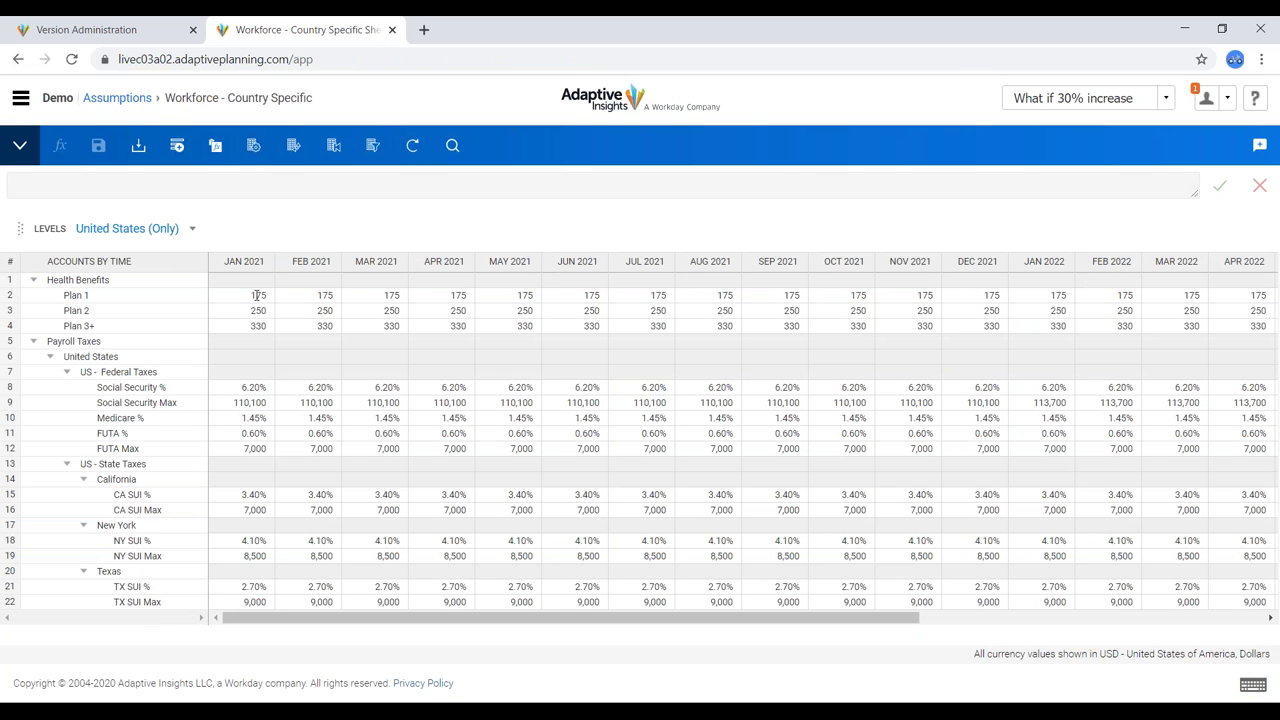
Increase the Jan–Dec 2021 Plan 1–3+ cells by 30 percent (to 228, 325, 429) and save.
drag(261, 296, 958, 330)
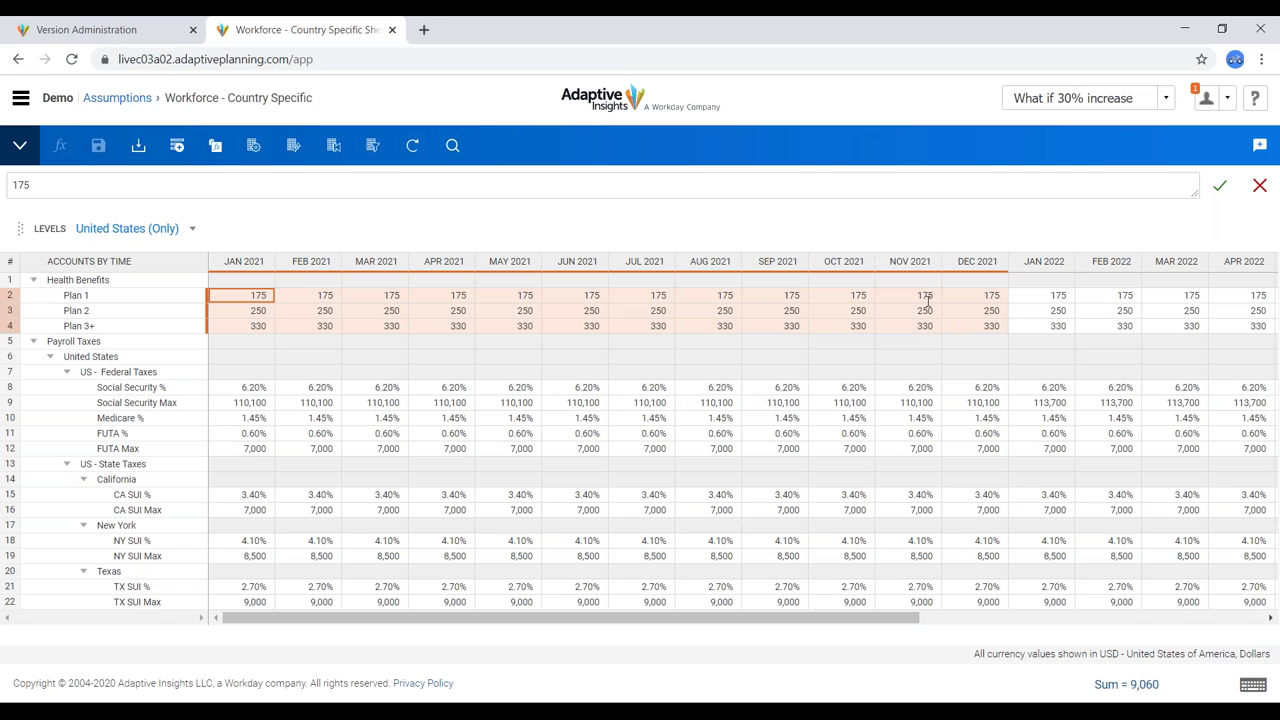
right_click(929, 300)
click(937, 361)
click(603, 472)
click(794, 474)
click(786, 533)
click(644, 471)
text(30)
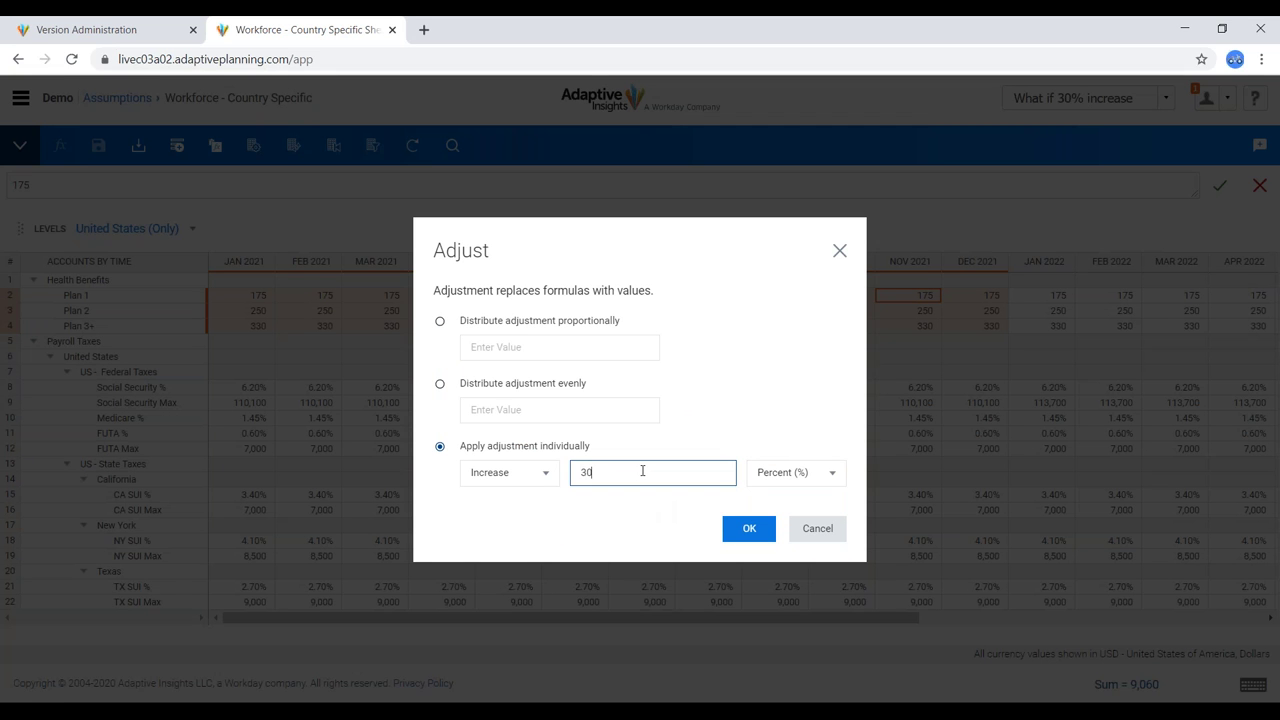
click(762, 529)
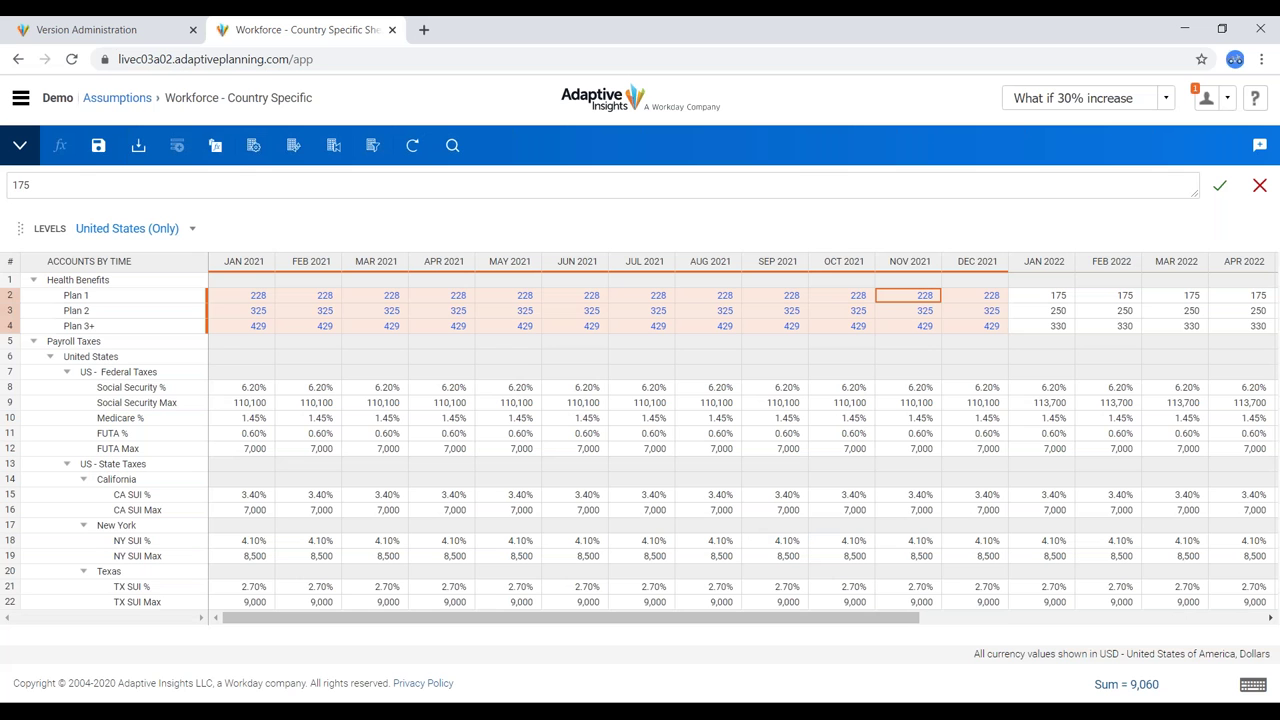
click(98, 147)
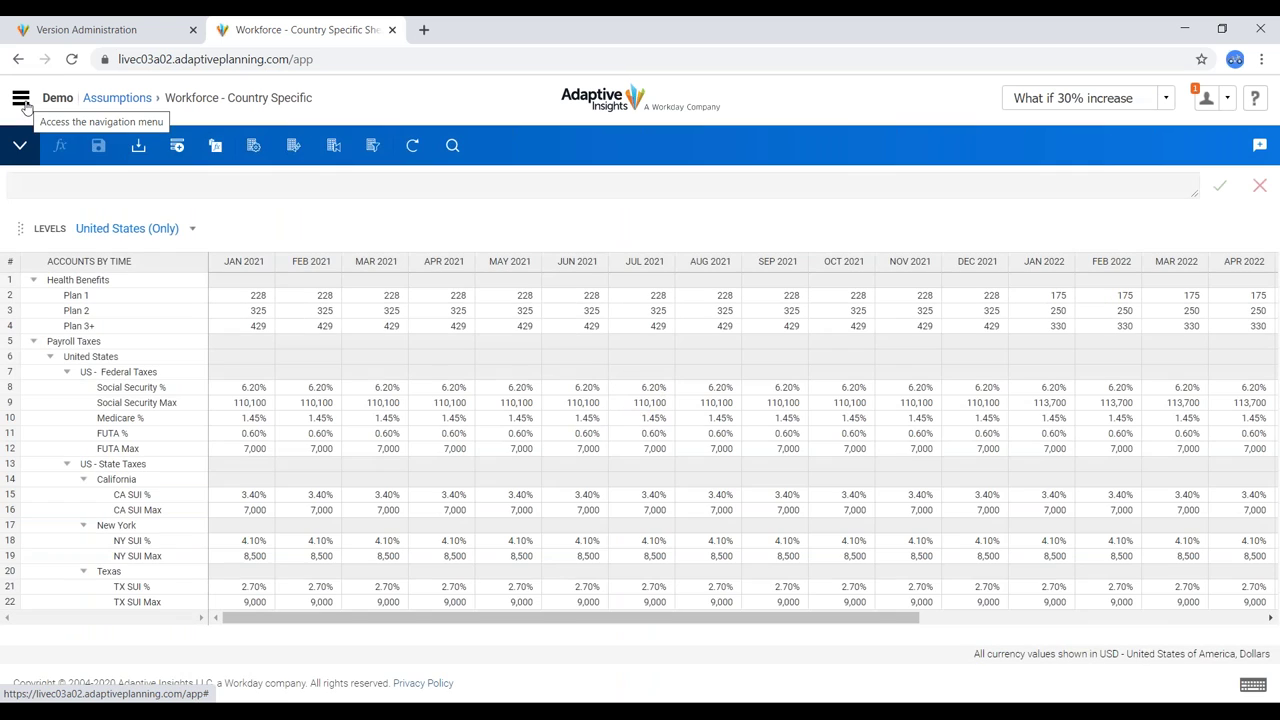
Create a new matrix report from the Reports page.
click(21, 100)
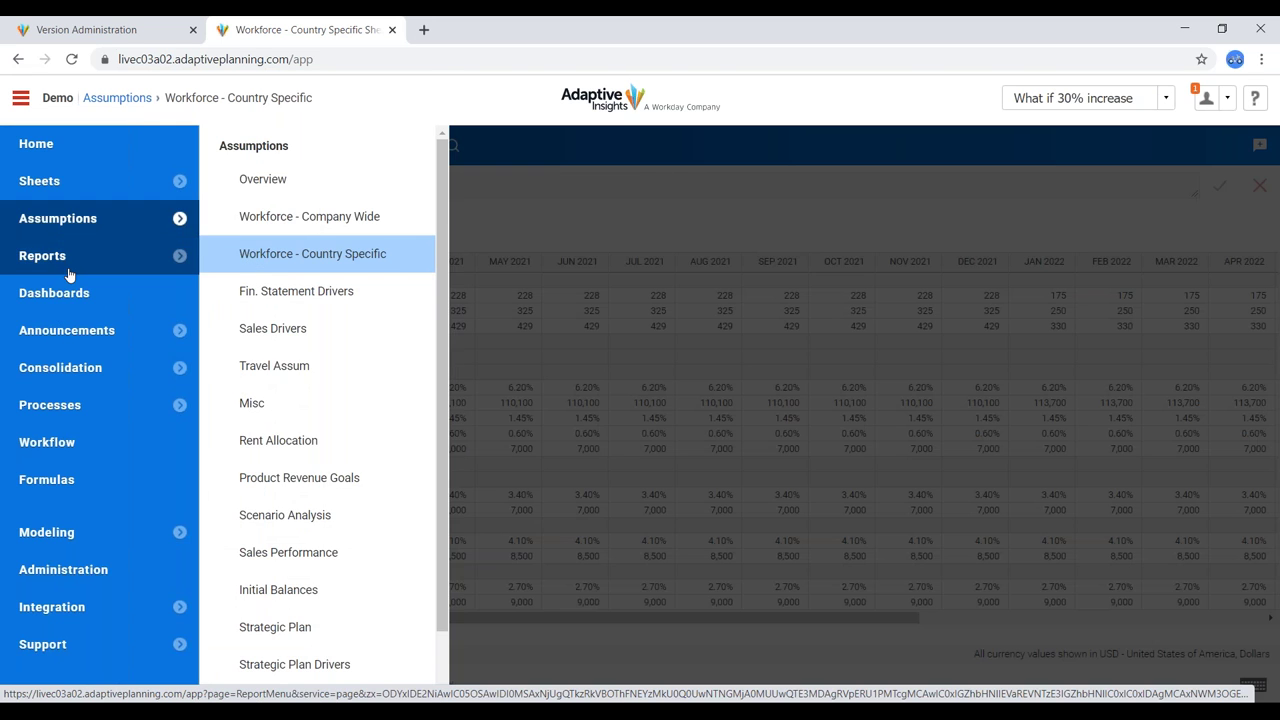
click(68, 270)
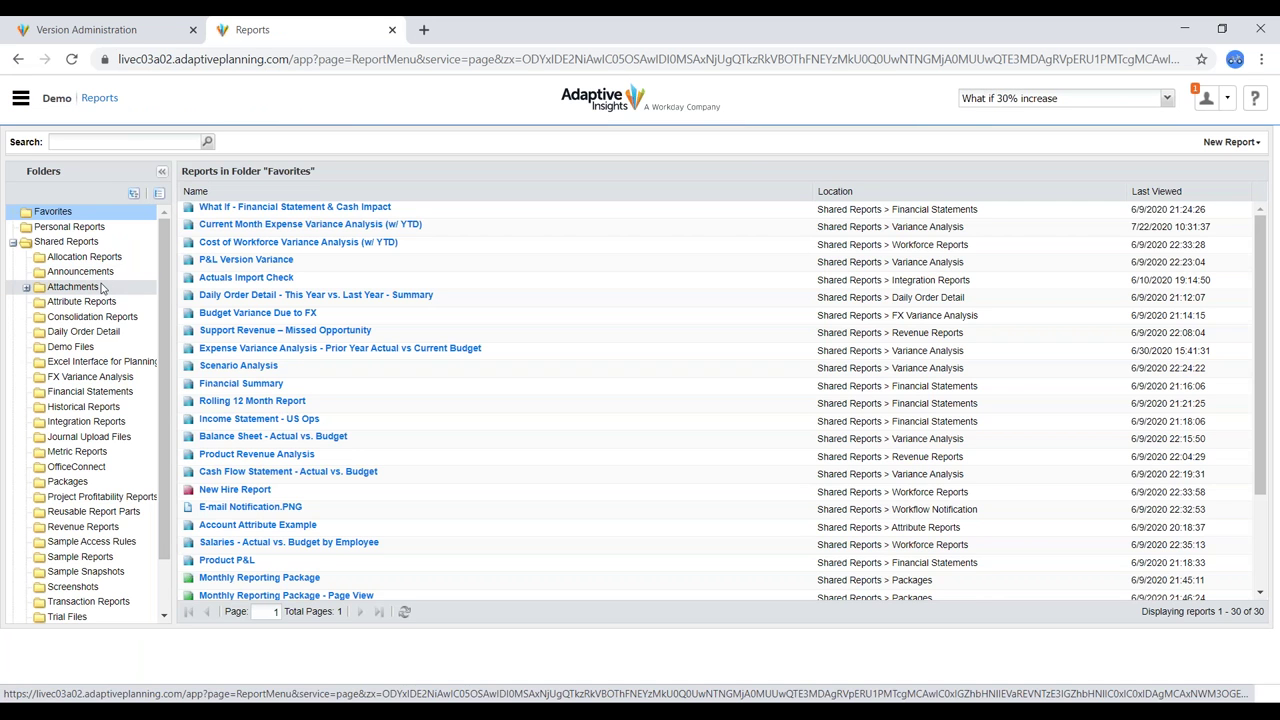
click(1230, 142)
click(1220, 180)
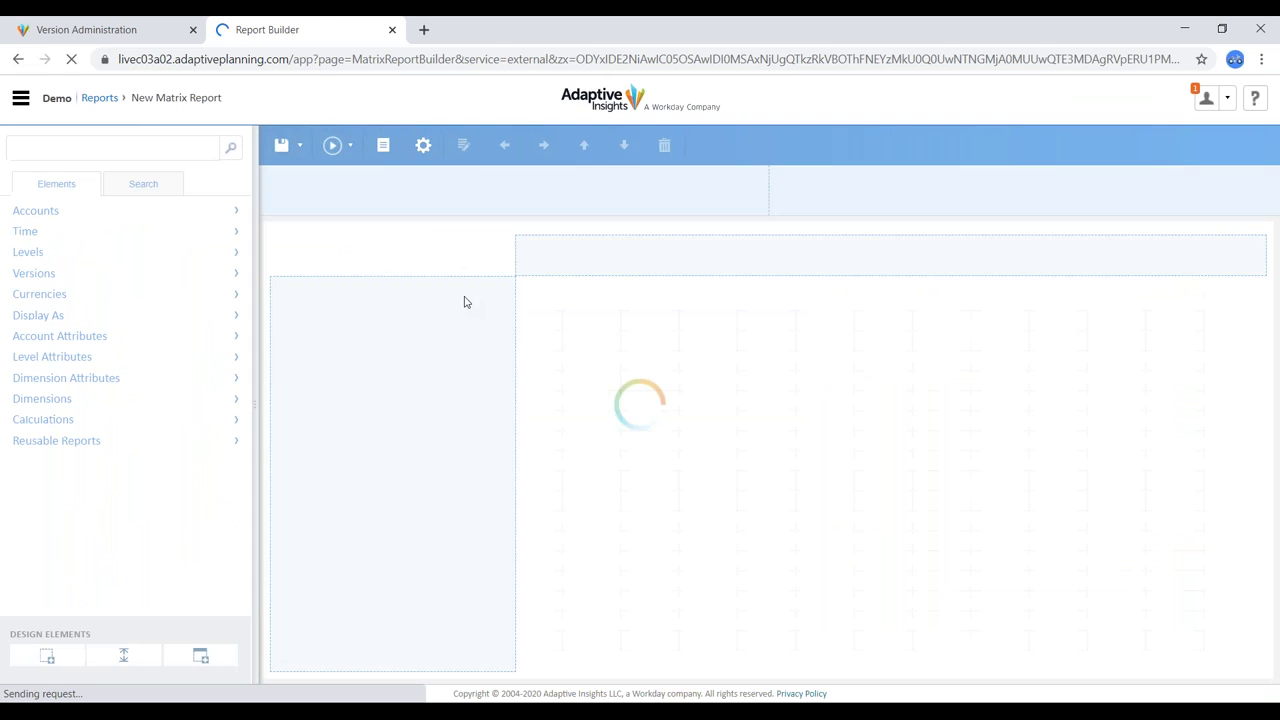
Add Working Budget from the Bottom Up versions as a report column.
click(86, 273)
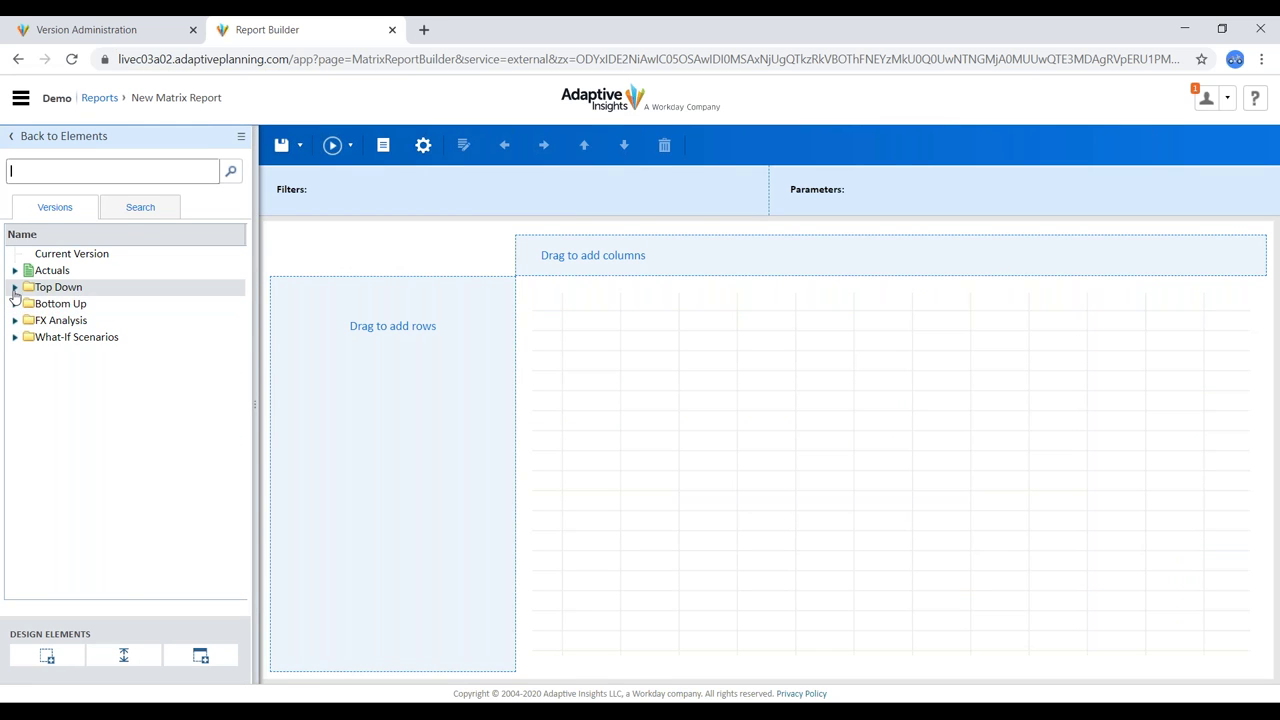
click(15, 303)
drag(101, 360, 640, 264)
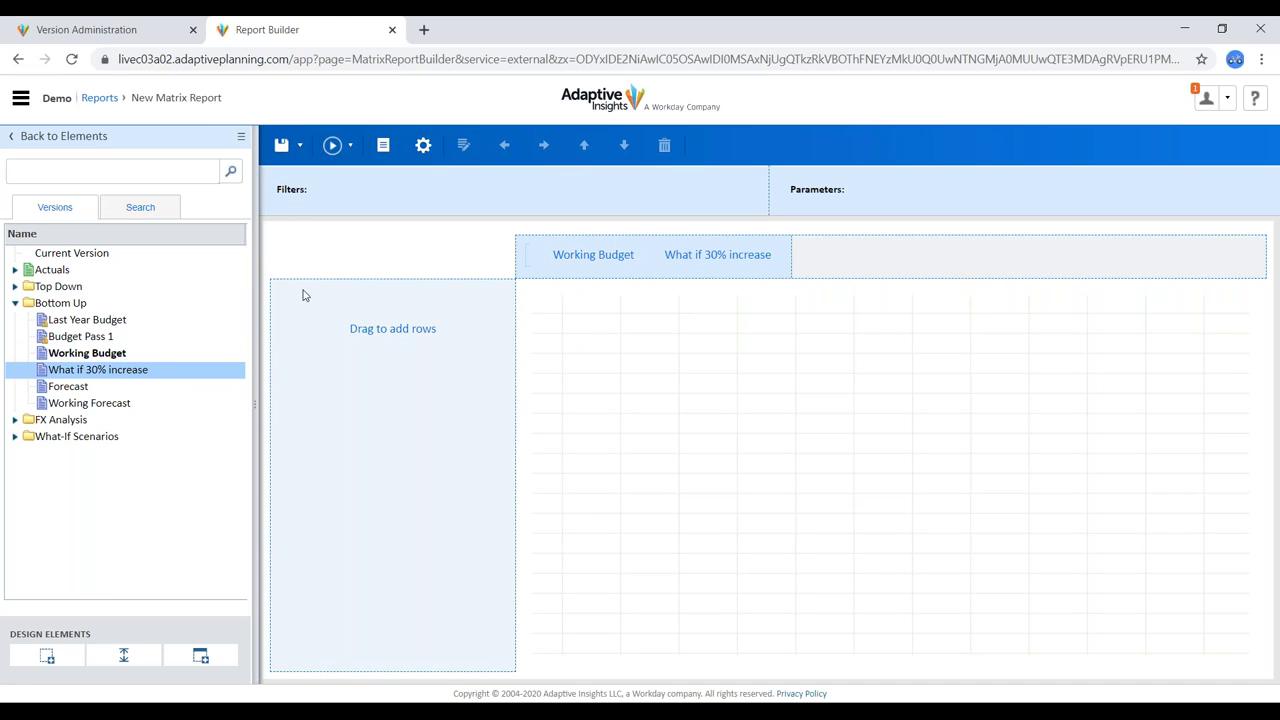
click(245, 135)
click(292, 352)
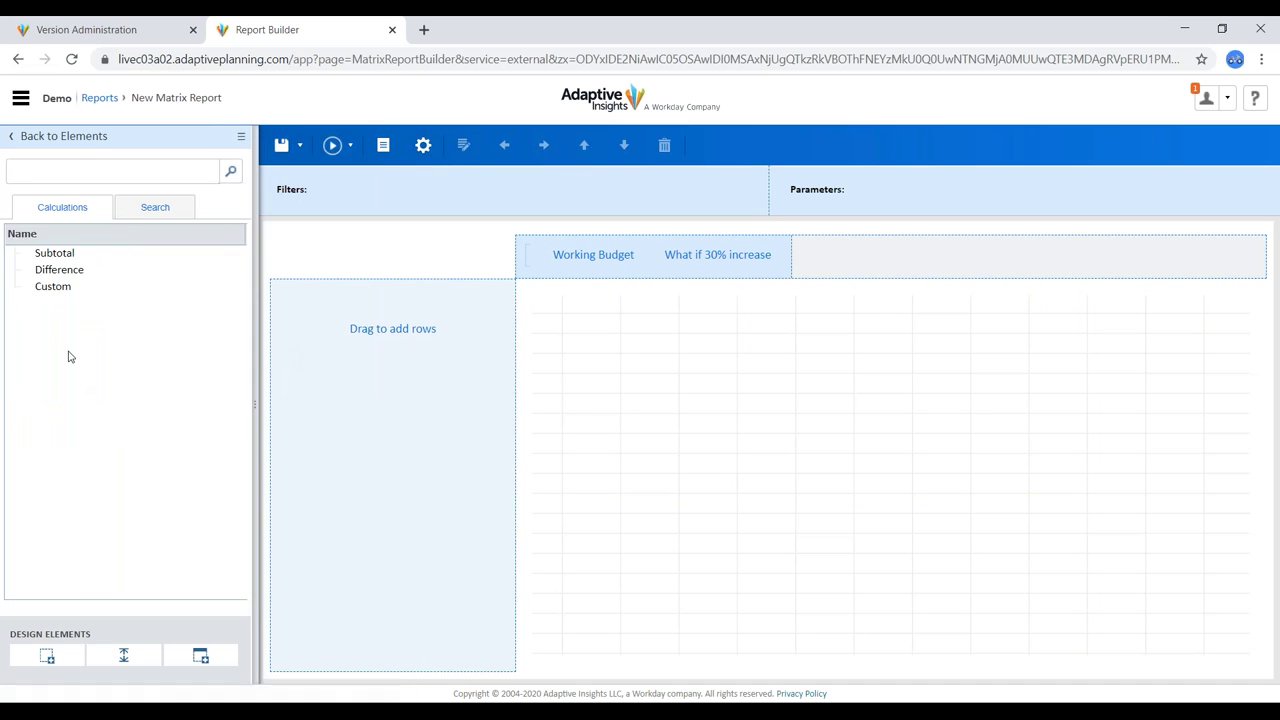
Add a Difference column beside What if 30% increase and label it Variance.
drag(64, 270, 806, 263)
right_click(806, 265)
click(812, 272)
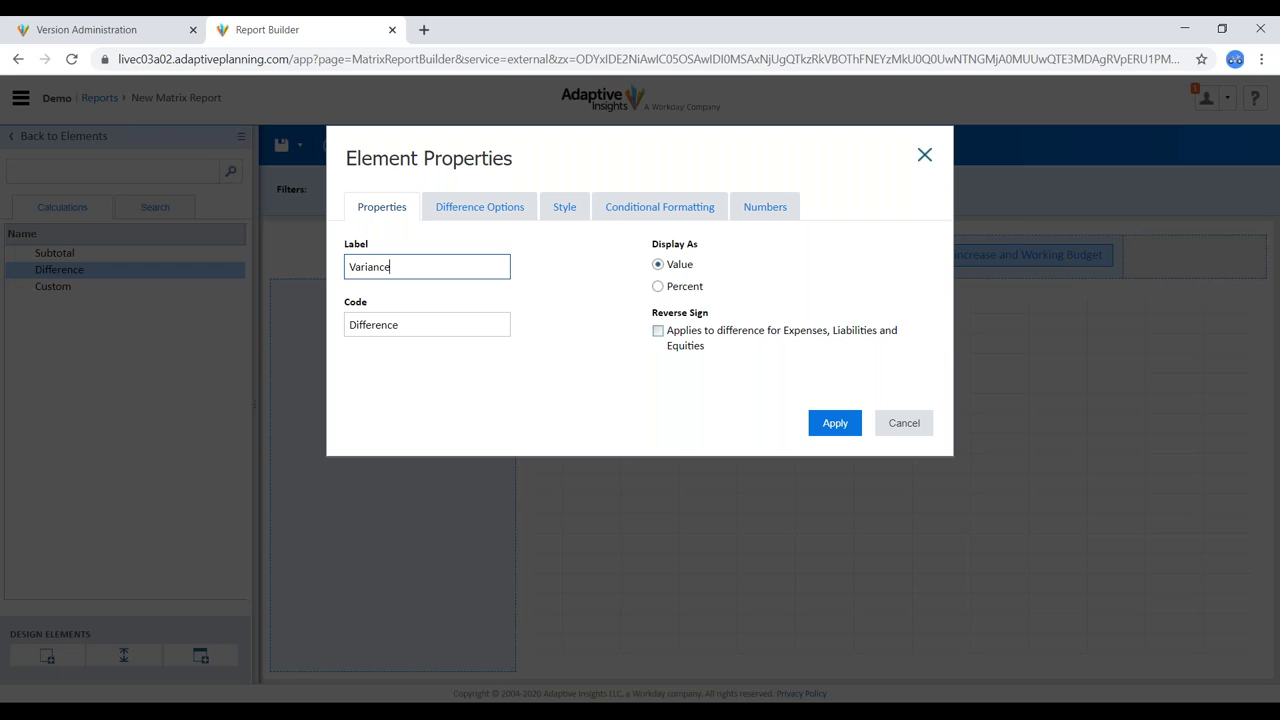
click(836, 428)
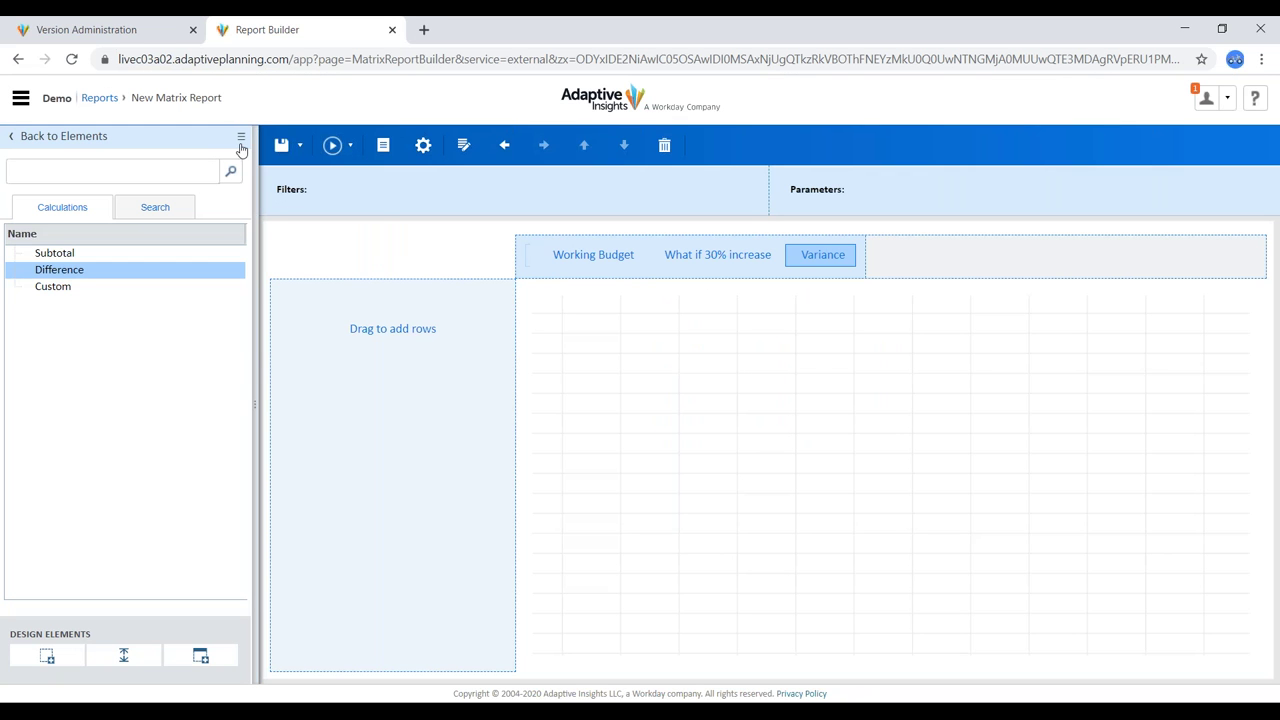
Place FY 2021 from Time above the version columns.
click(241, 136)
click(284, 178)
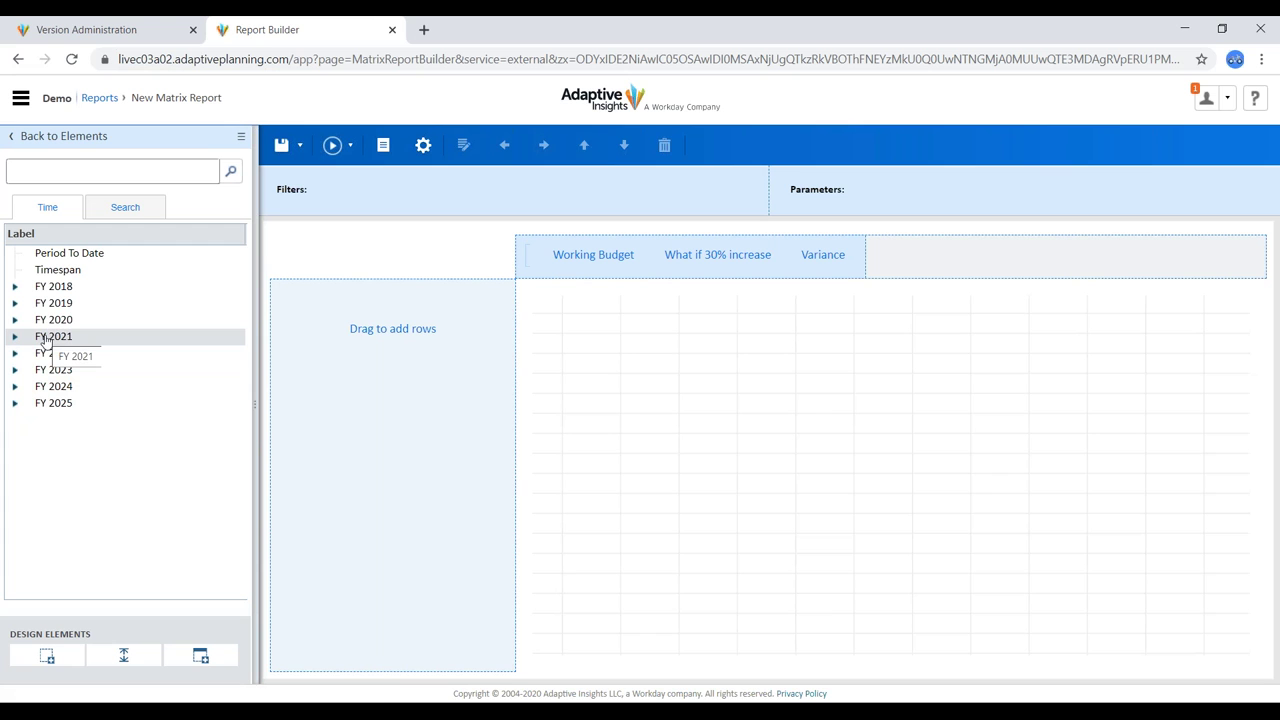
drag(63, 336, 649, 252)
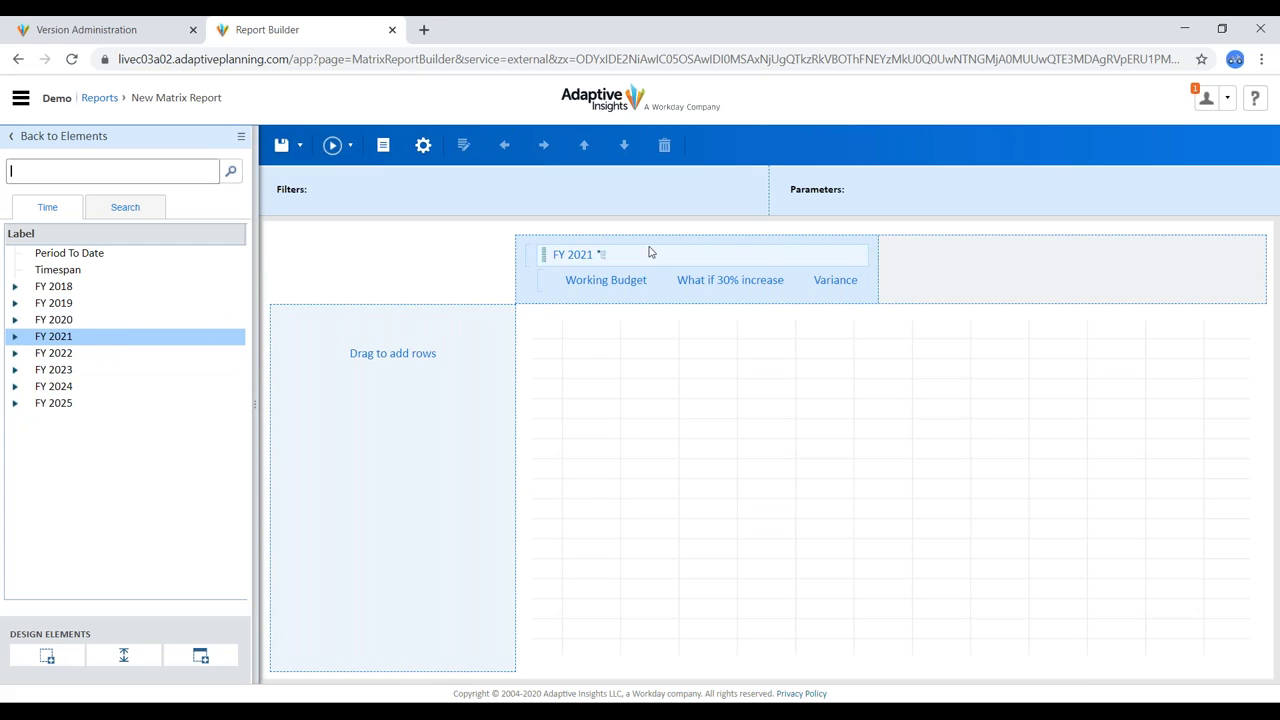
Make 6000 Operating Expenses from the GL Accounts tree the report rows.
click(241, 137)
click(290, 151)
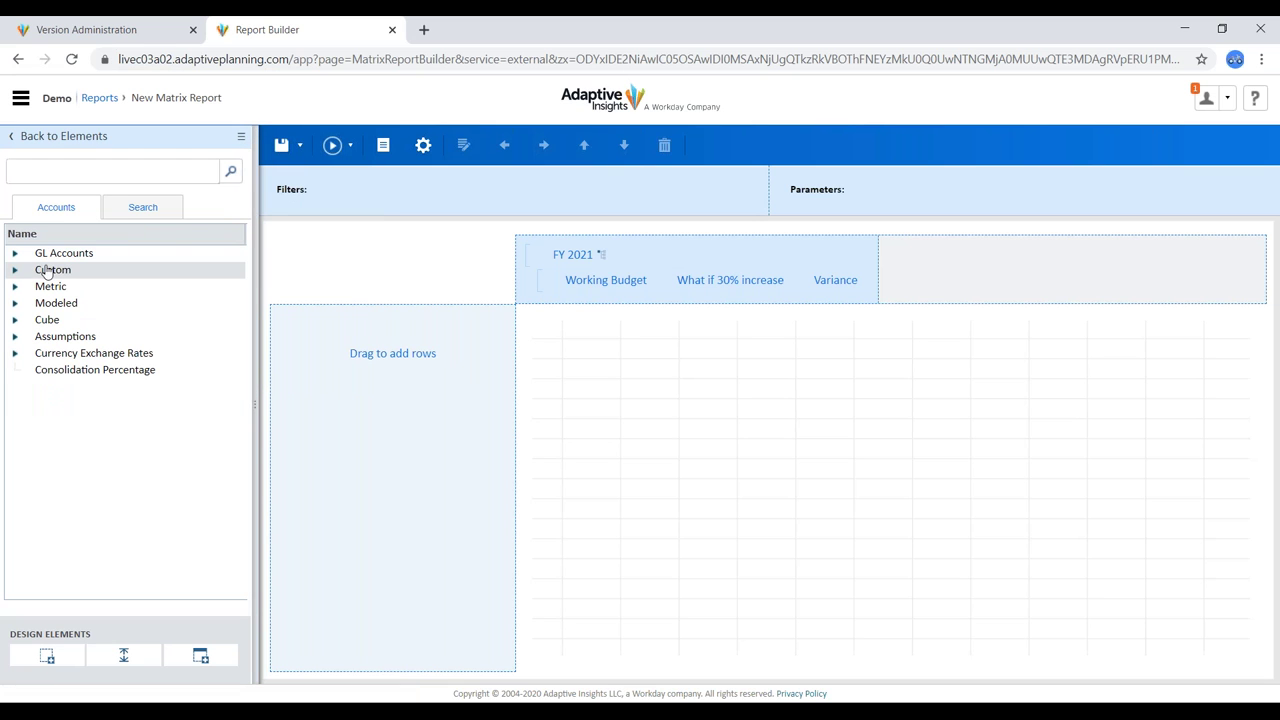
click(15, 254)
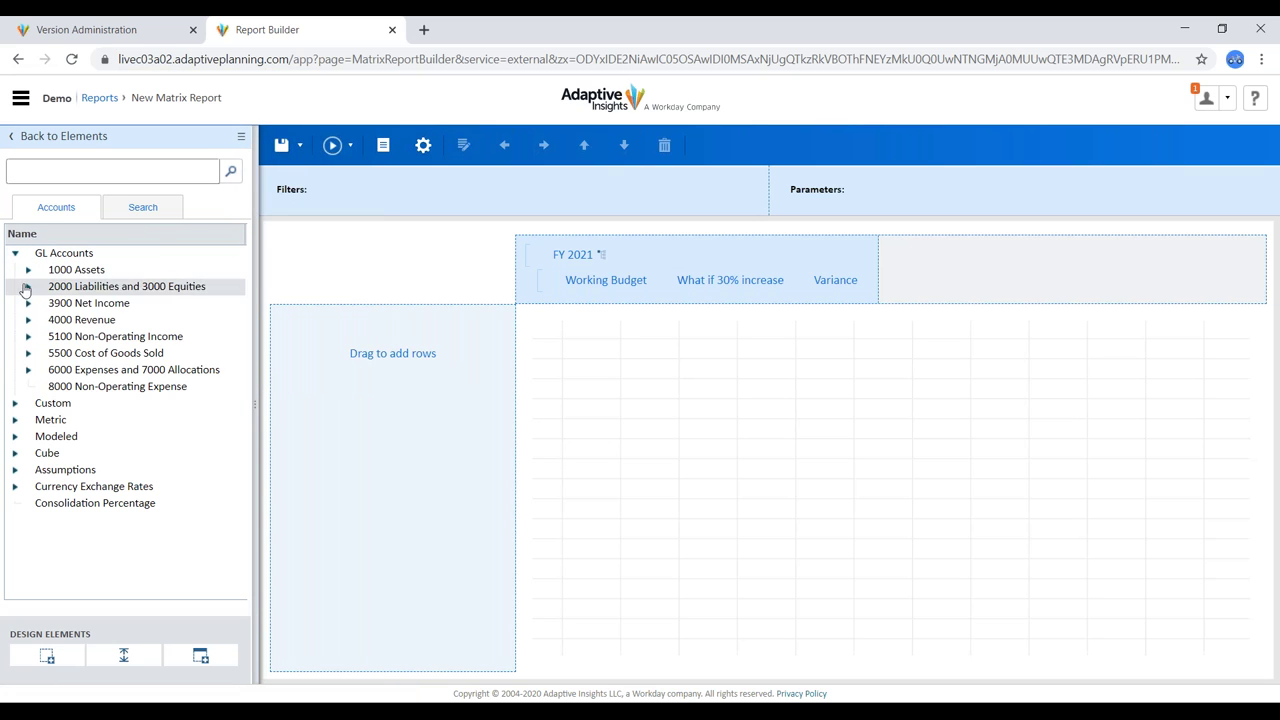
click(28, 369)
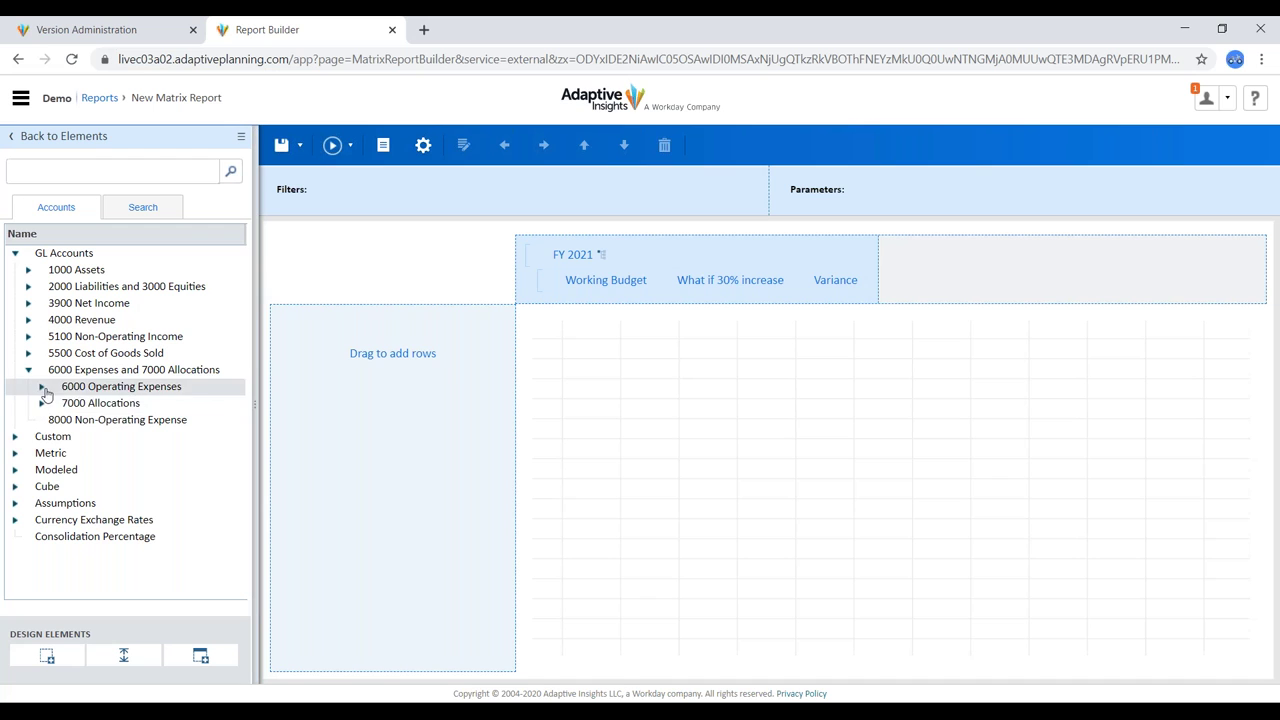
click(41, 386)
drag(135, 392, 368, 304)
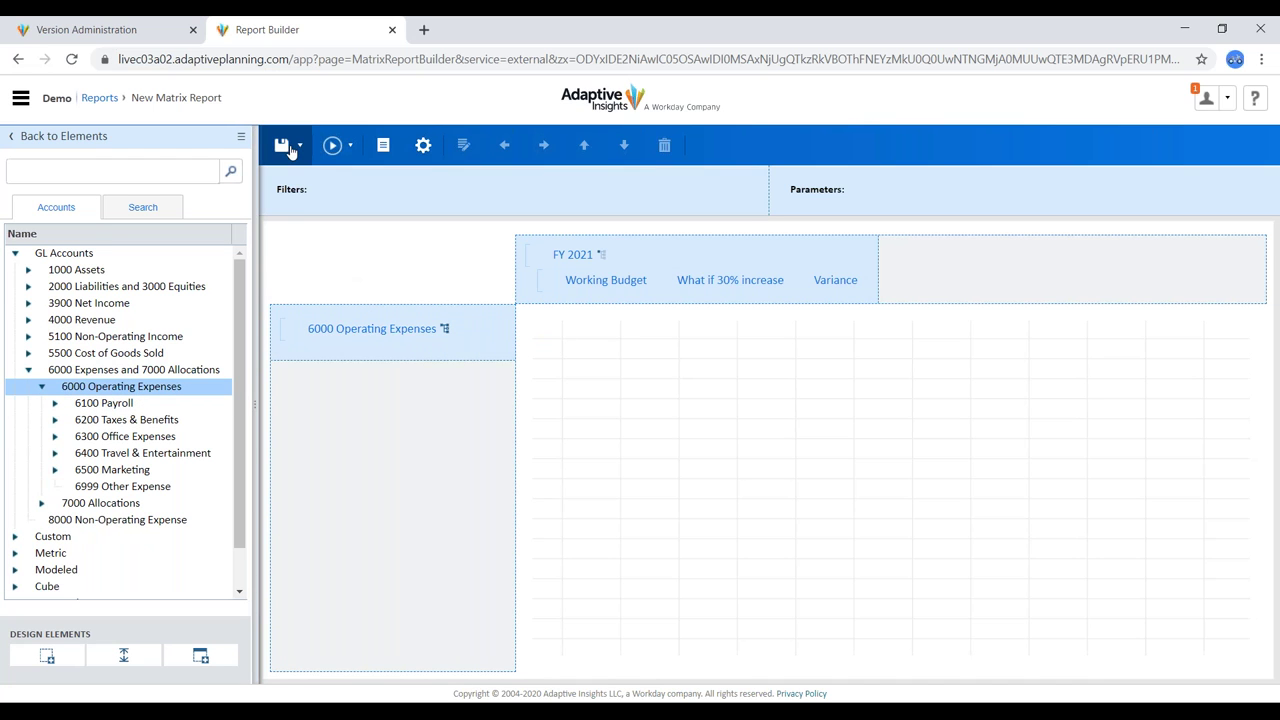
Run the report and expand 6200 Taxes & Benefits, showing its 106,290 variance.
click(334, 147)
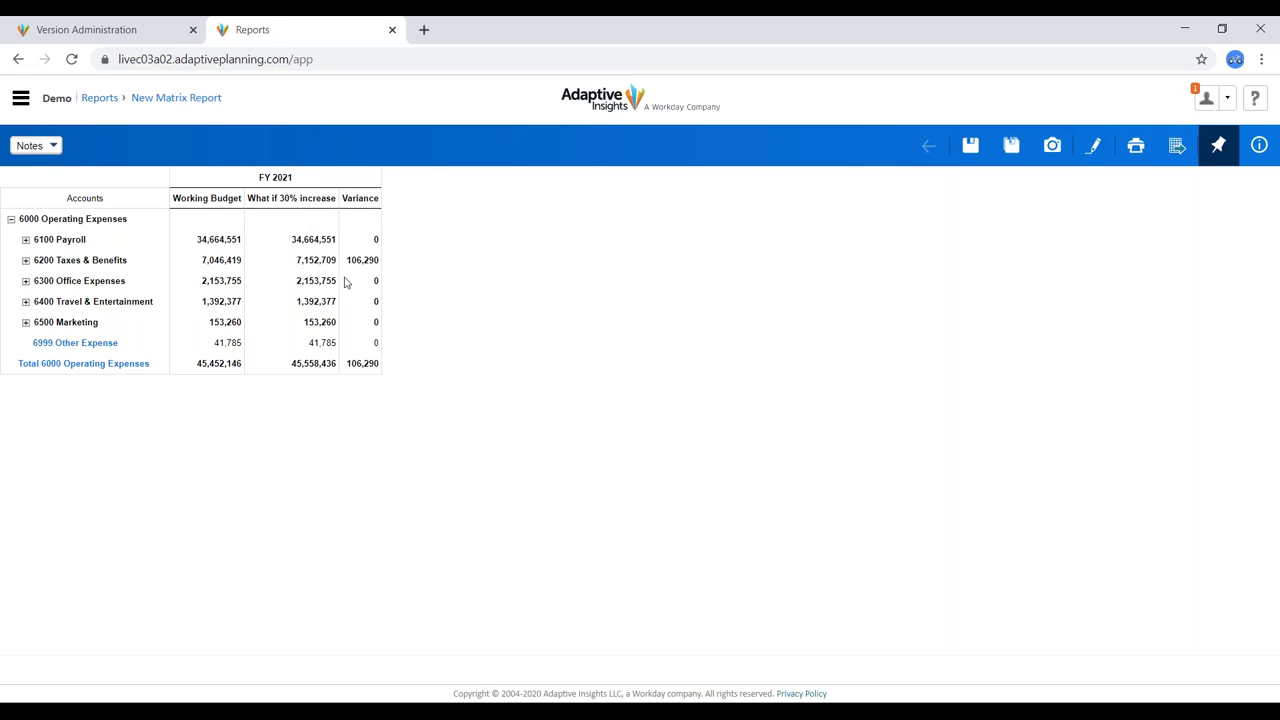
click(25, 261)
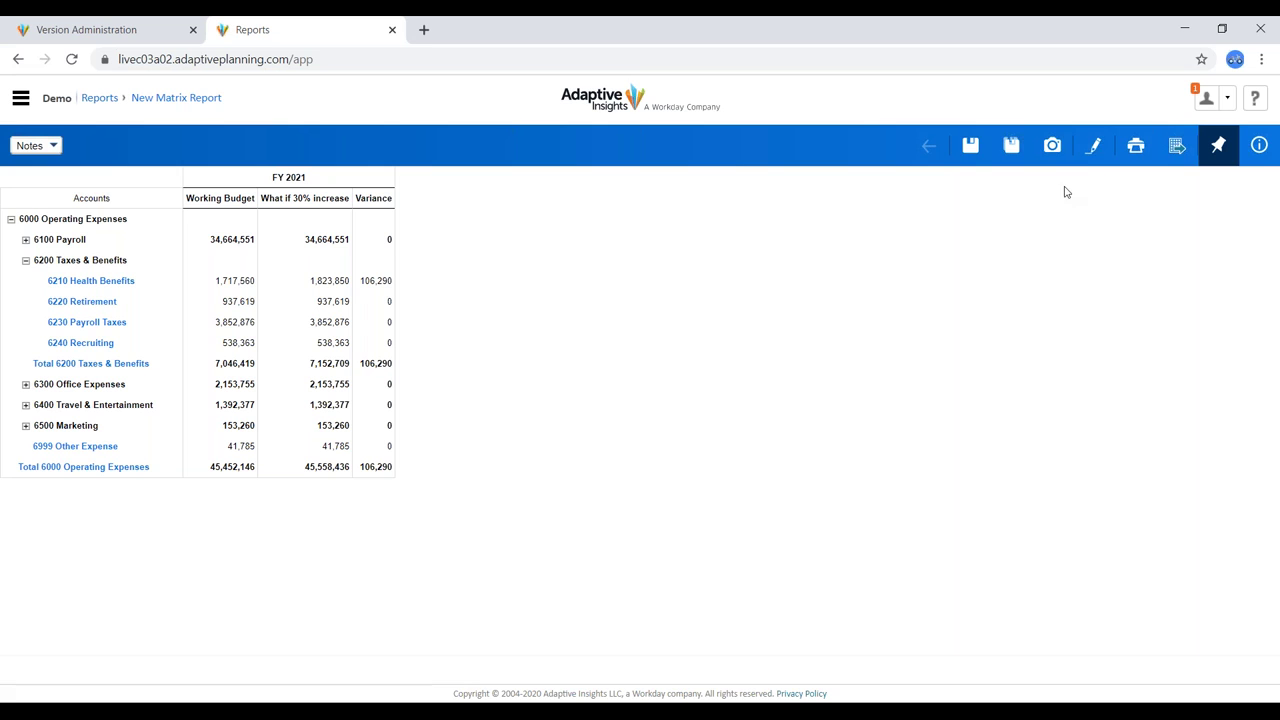
Return to Modify Report and open the Save Report dialog for the matrix report.
click(1093, 147)
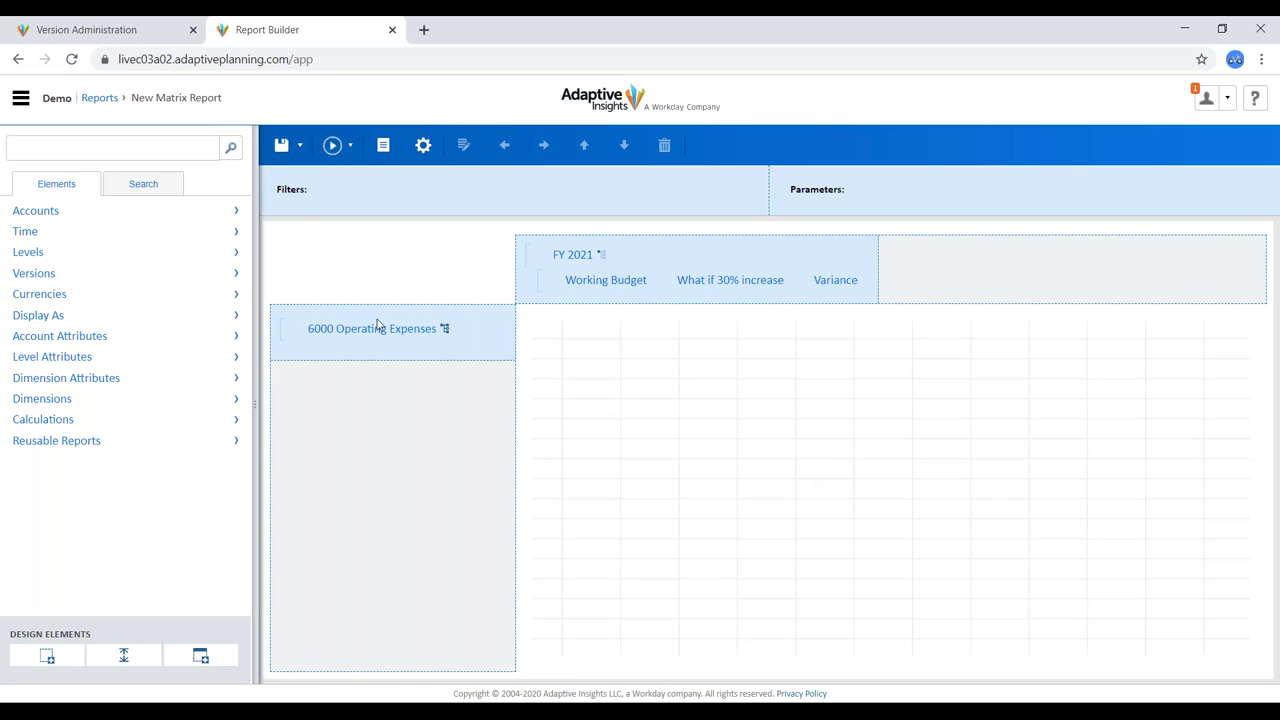
click(279, 146)
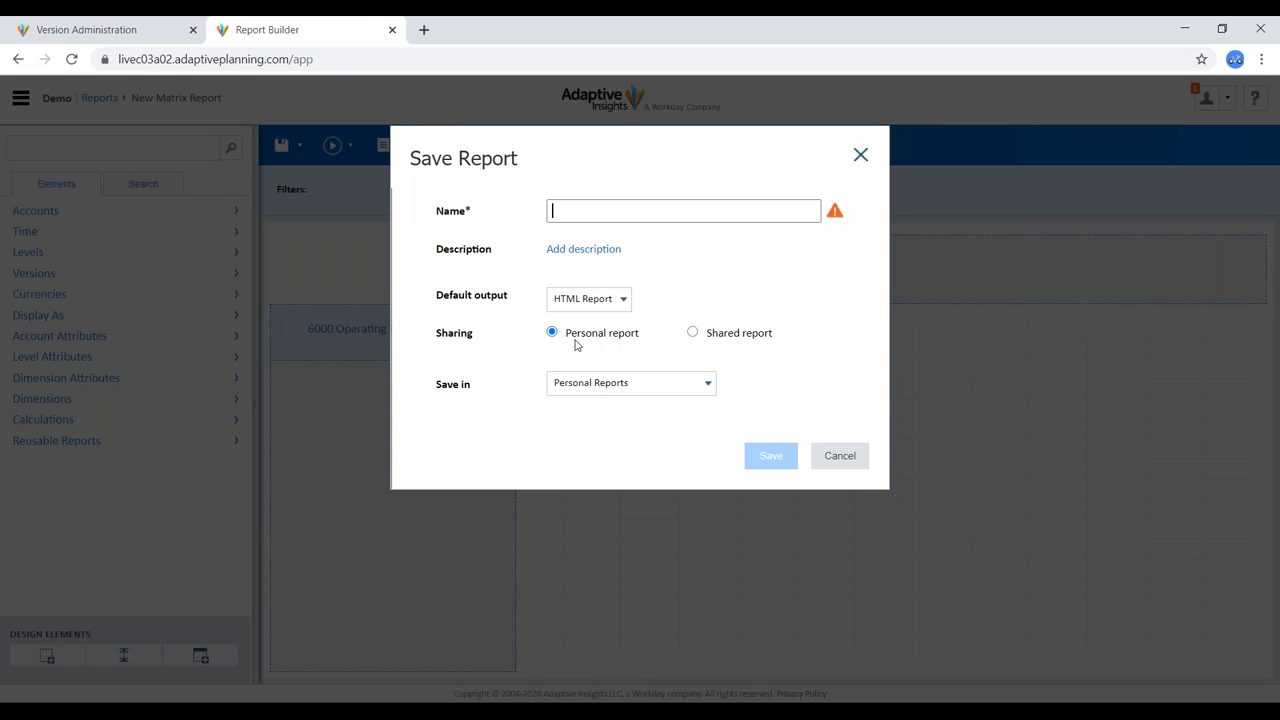
Choose Shared report, review the save options, then cancel without saving.
click(693, 332)
scroll(763, 378, down, 2)
scroll(763, 378, down, 2)
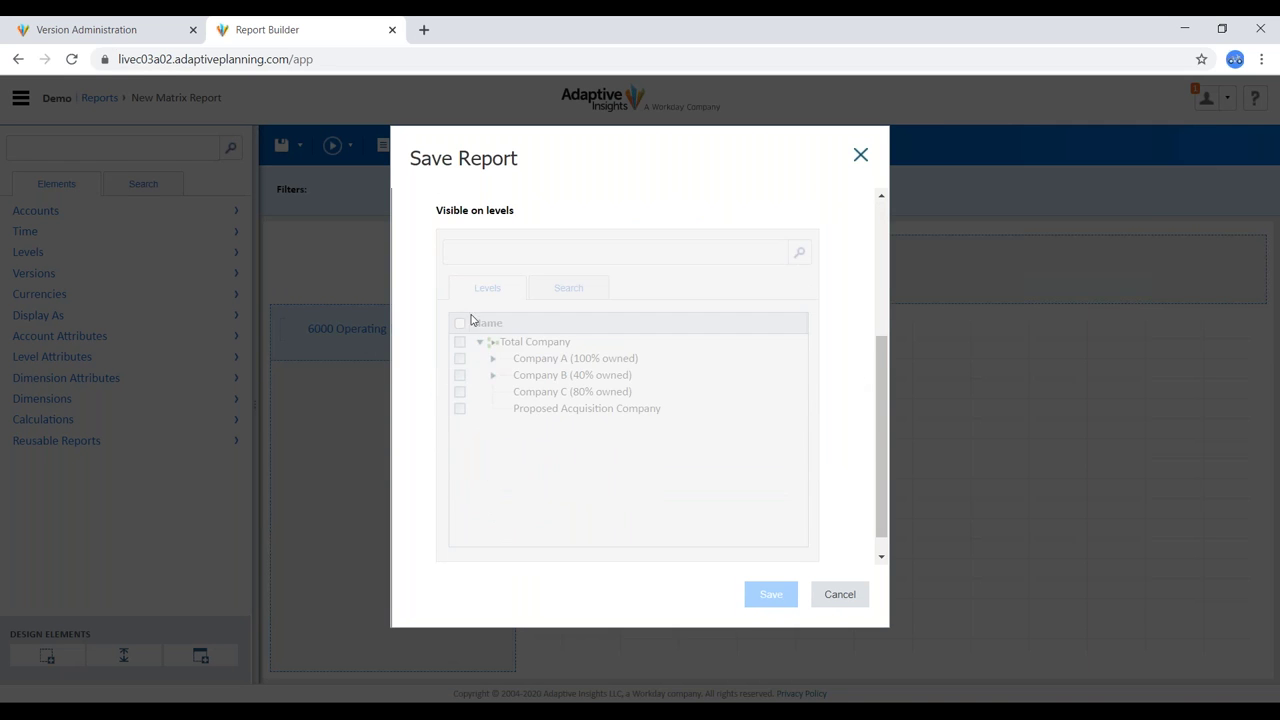
scroll(580, 320, up, 2)
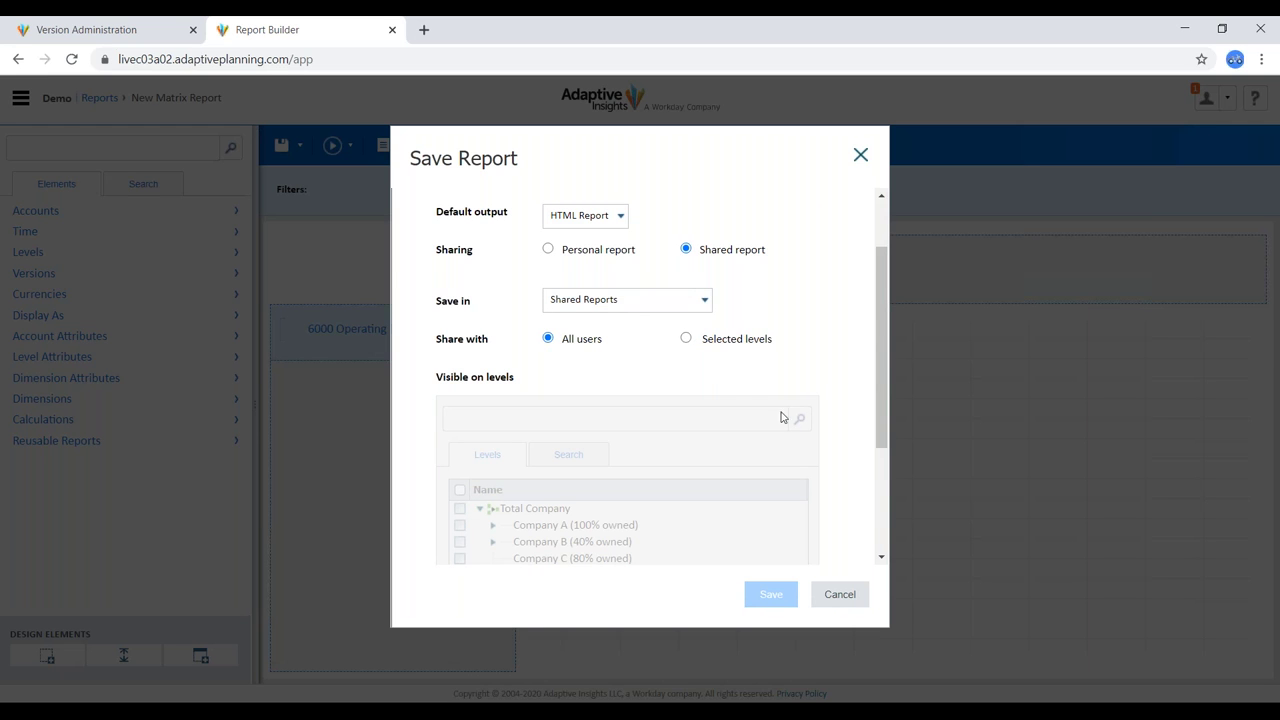
click(840, 596)
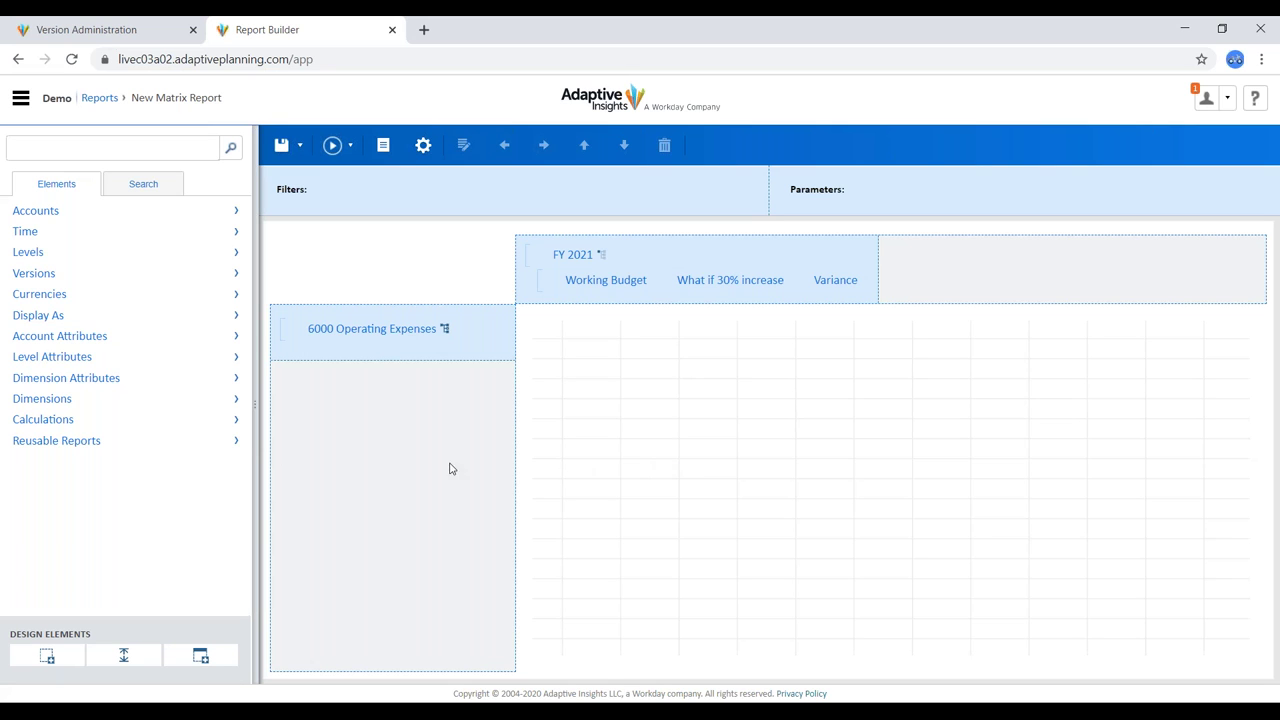
Show the Calculations element list in the report builder's Elements panel.
click(234, 420)
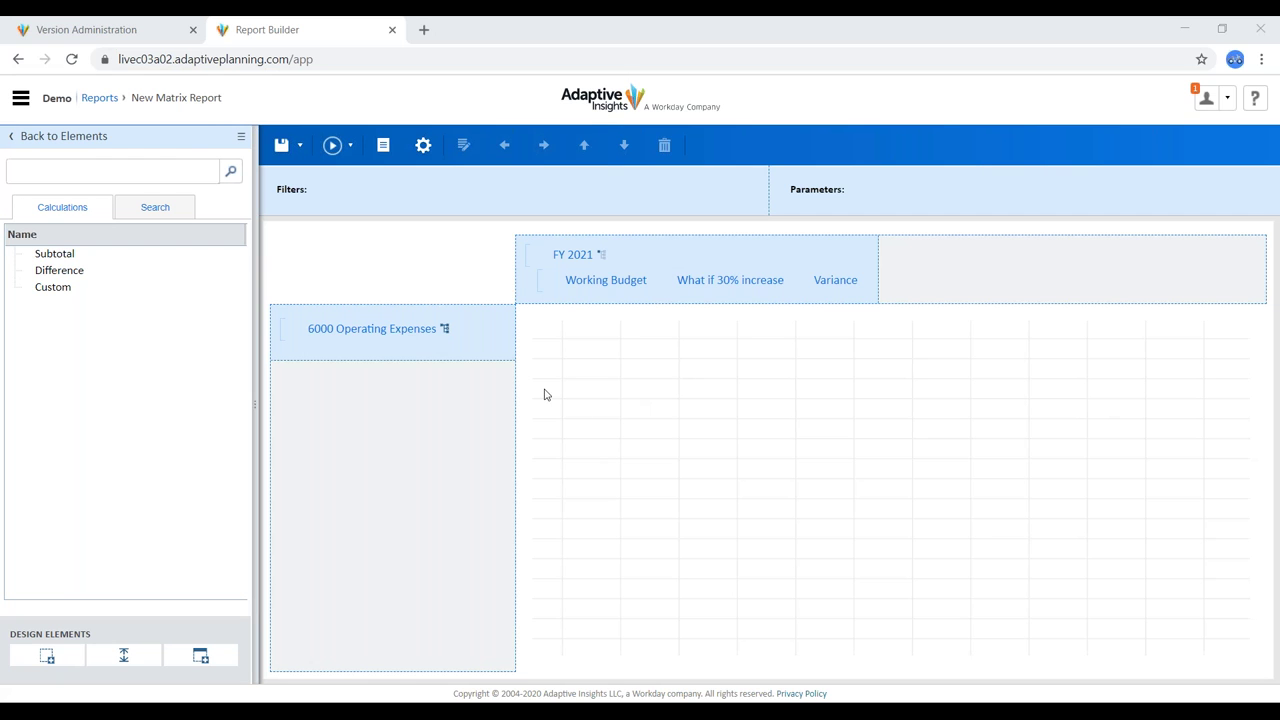
Rerun the report and show its Export to Excel / Export to PDF options.
click(333, 146)
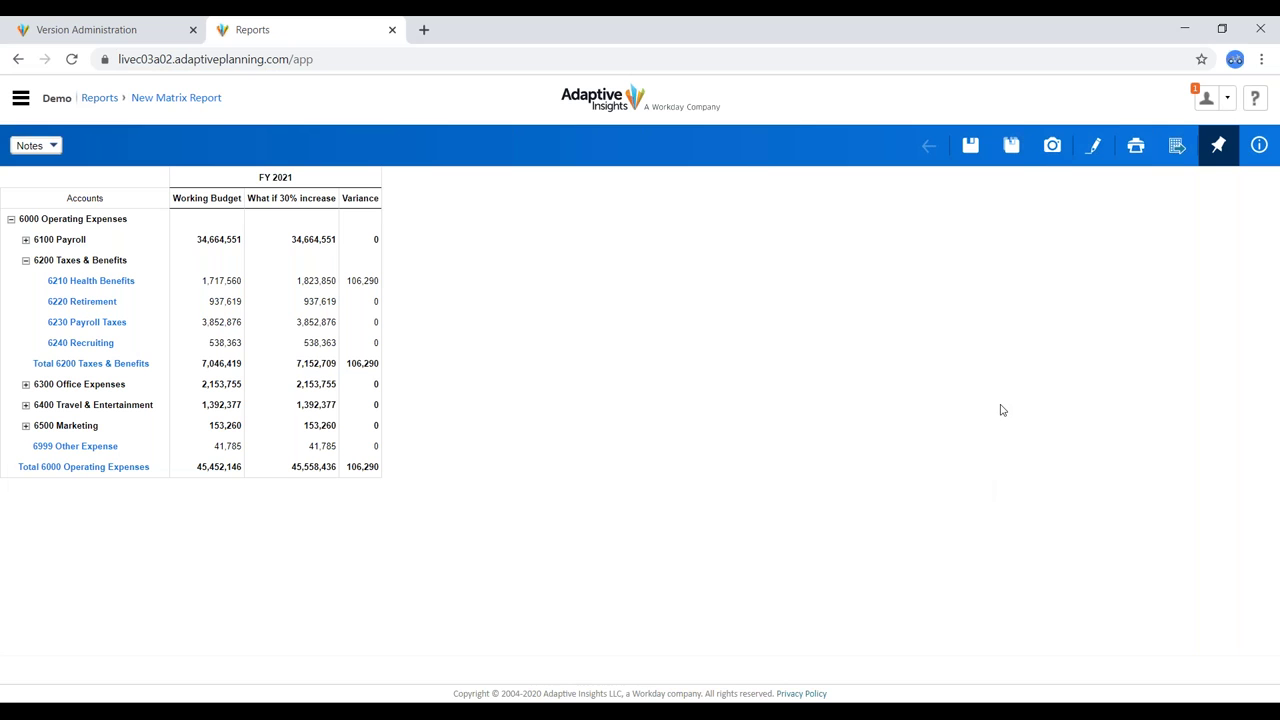
click(1177, 147)
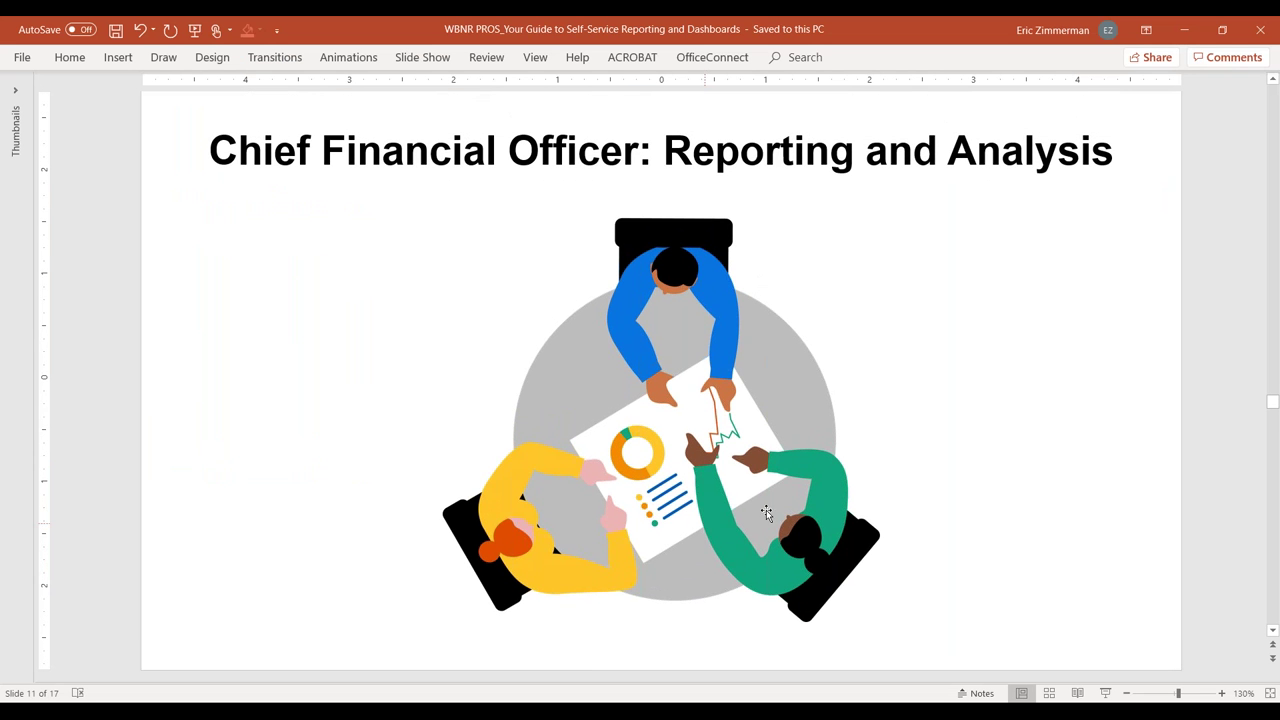
Advance the deck to 'Financial Analyst: Prepping Board Deck', then switch to the board package workbook.
scroll(1226, 374, down, 2)
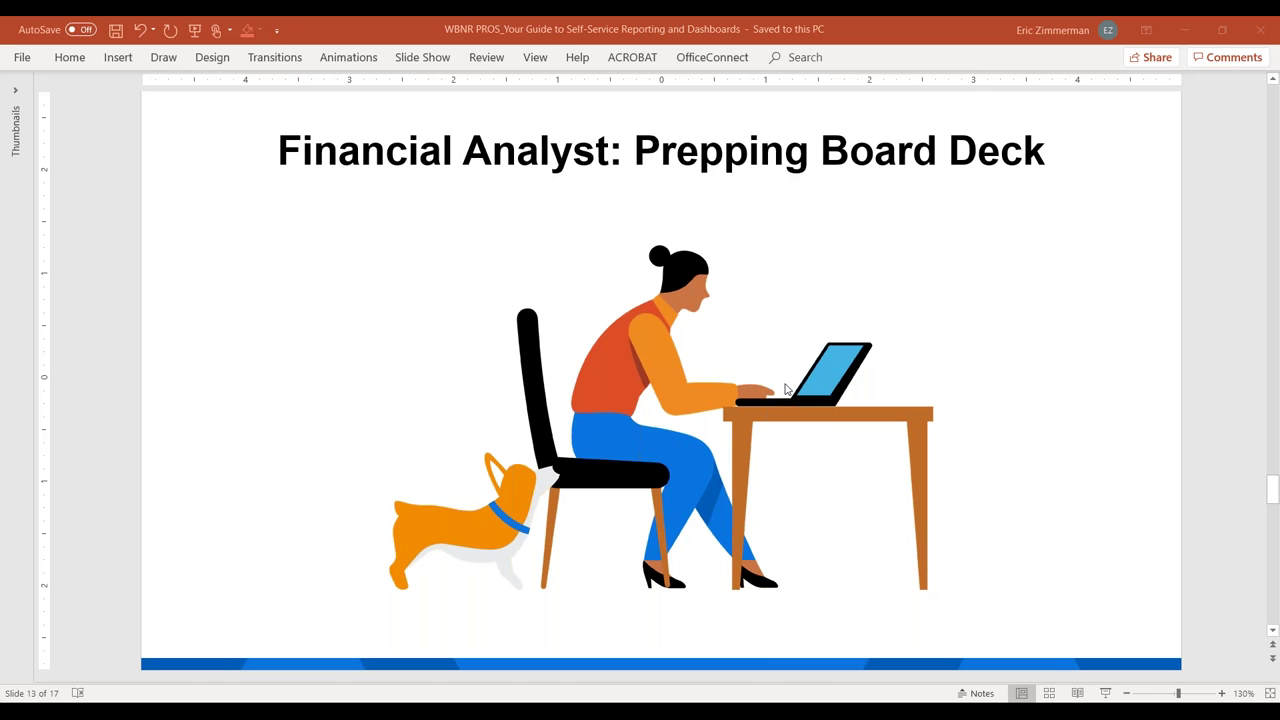
key(alt+Tab)
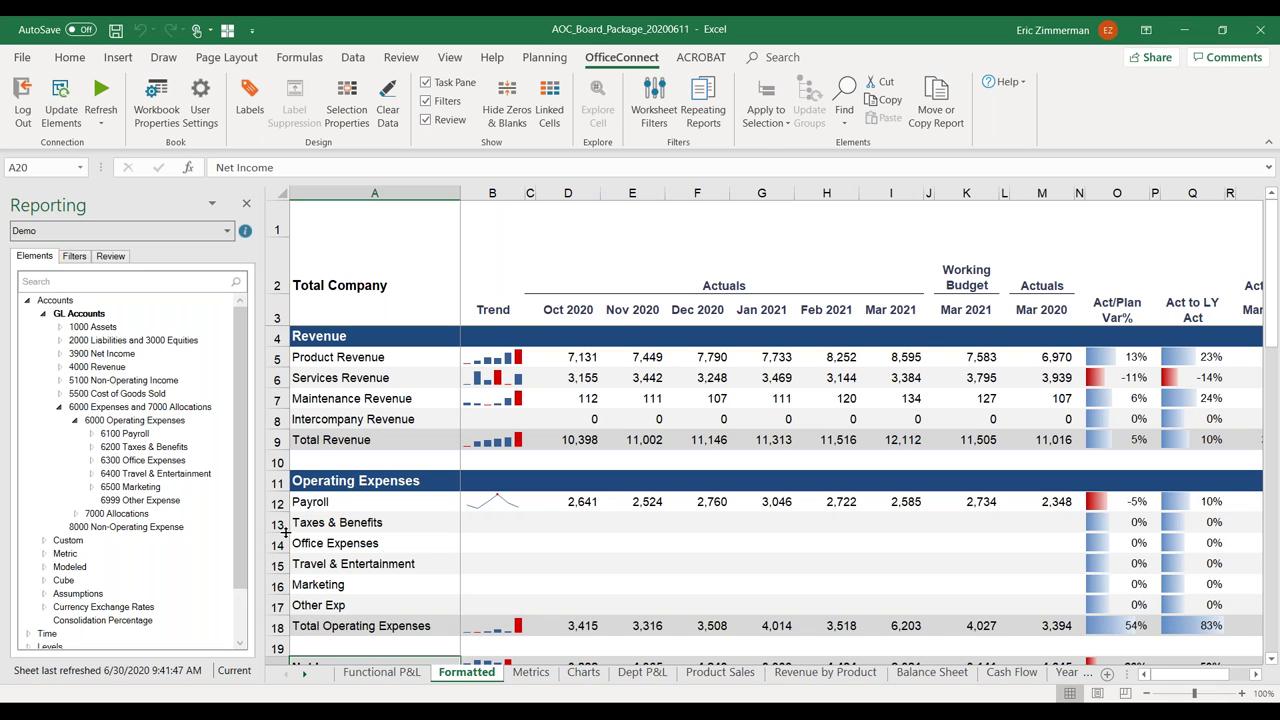
Drag accounts 6200 through 6999 from the OfficeConnect tree onto Formatted sheet rows 13–17.
click(386, 672)
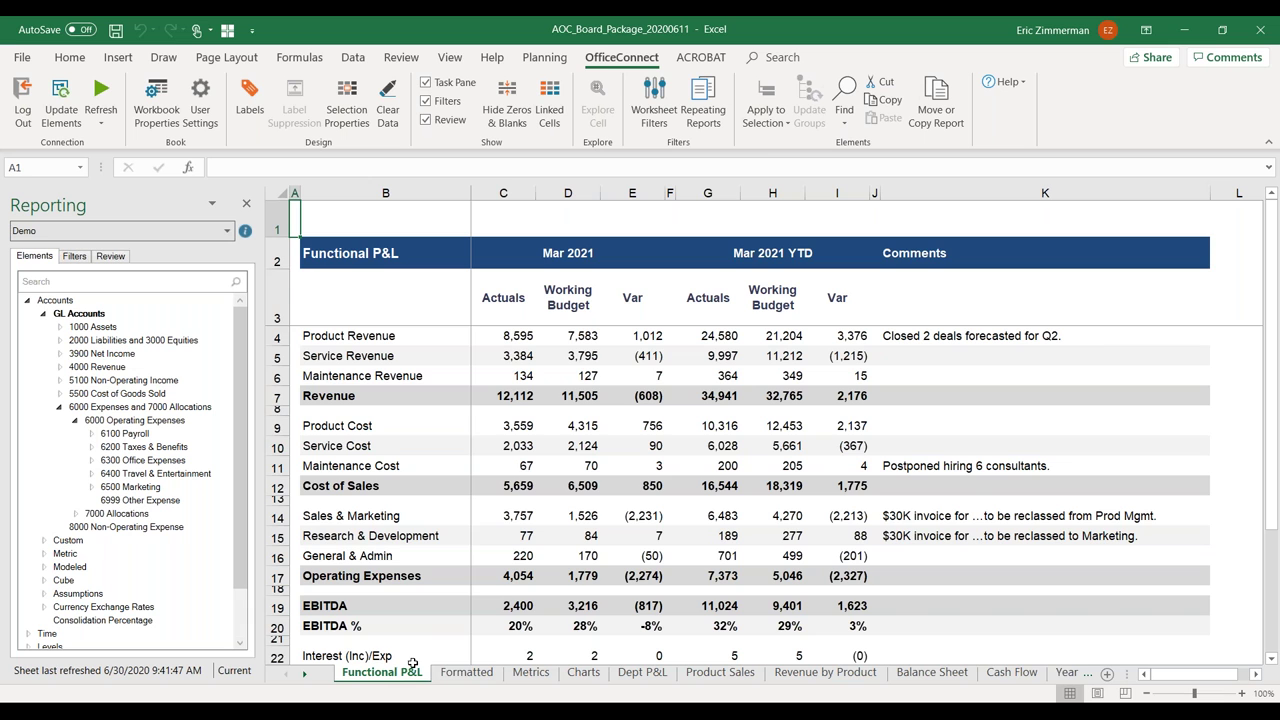
click(486, 677)
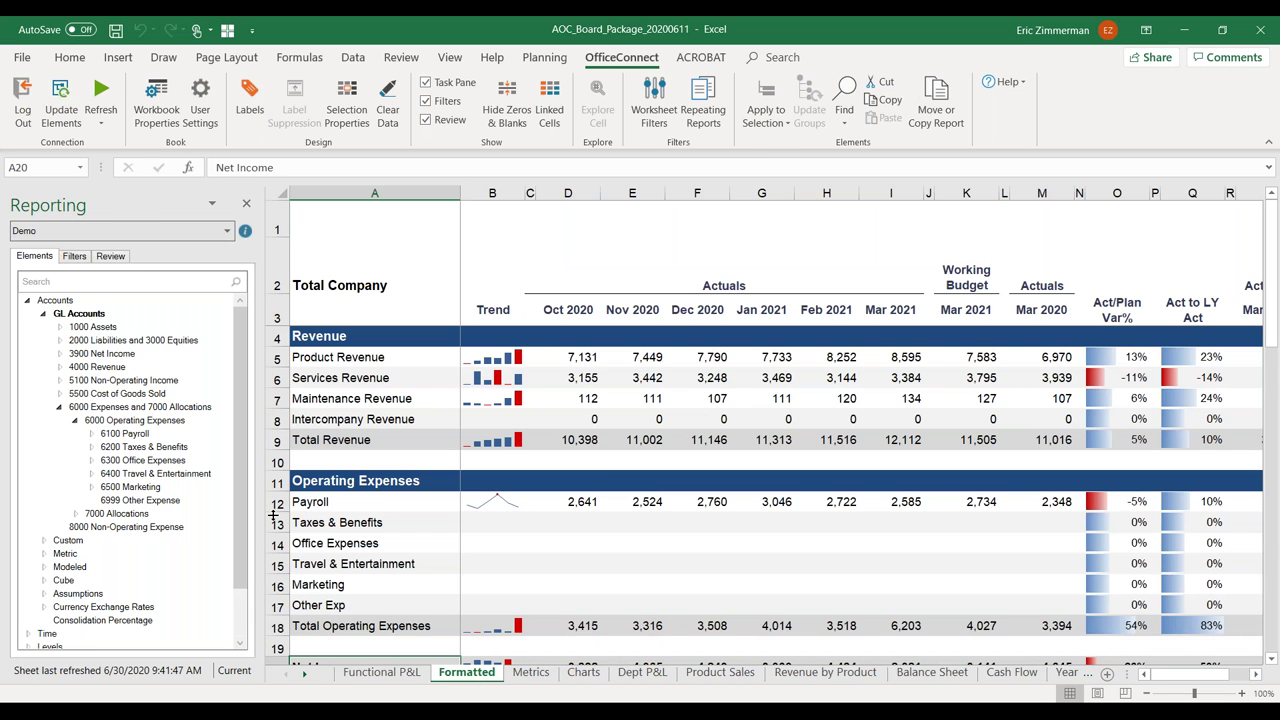
drag(277, 522, 279, 606)
click(124, 450)
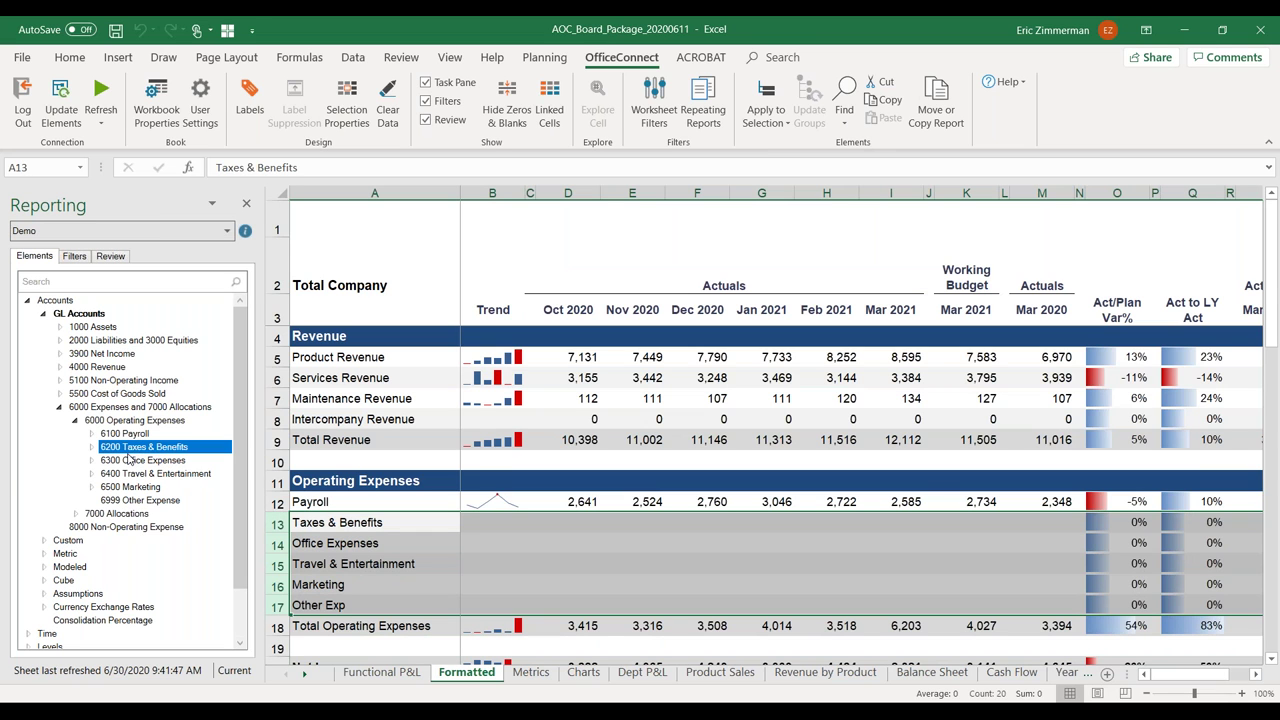
shift+click(157, 502)
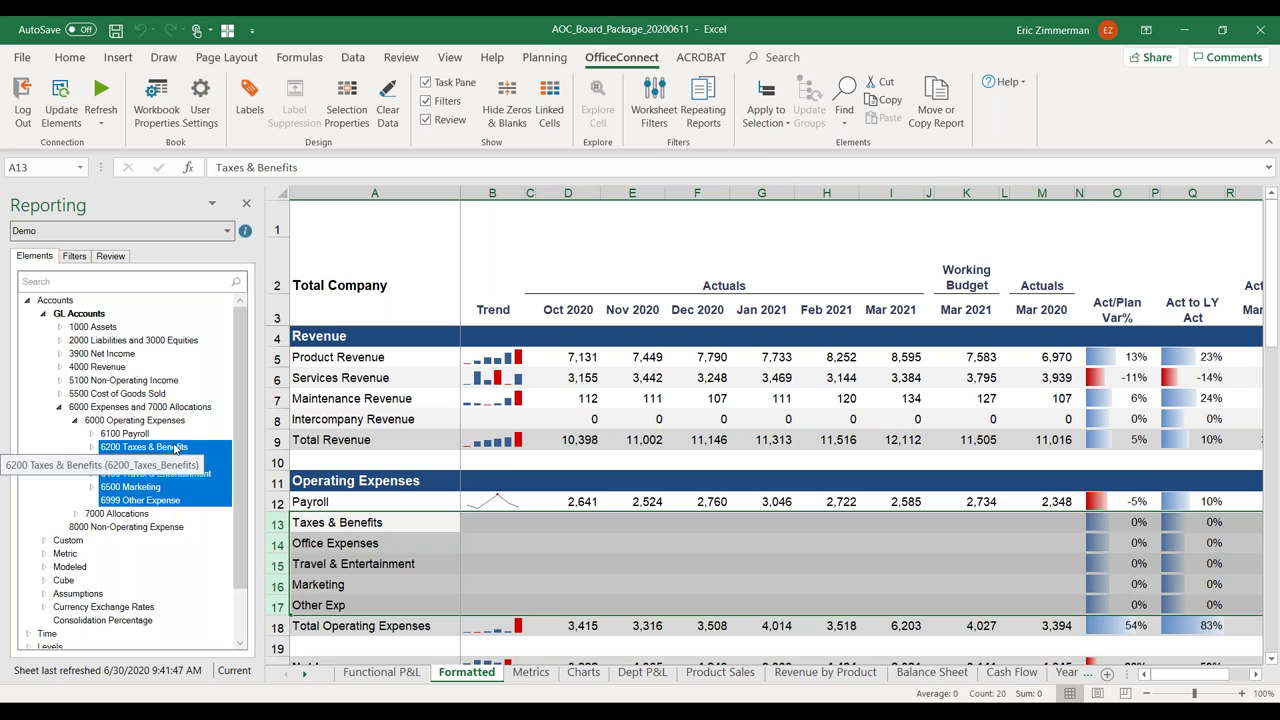
drag(175, 449, 380, 534)
Refresh the sheet from the OfficeConnect ribbon and sign in with the account password.
click(101, 95)
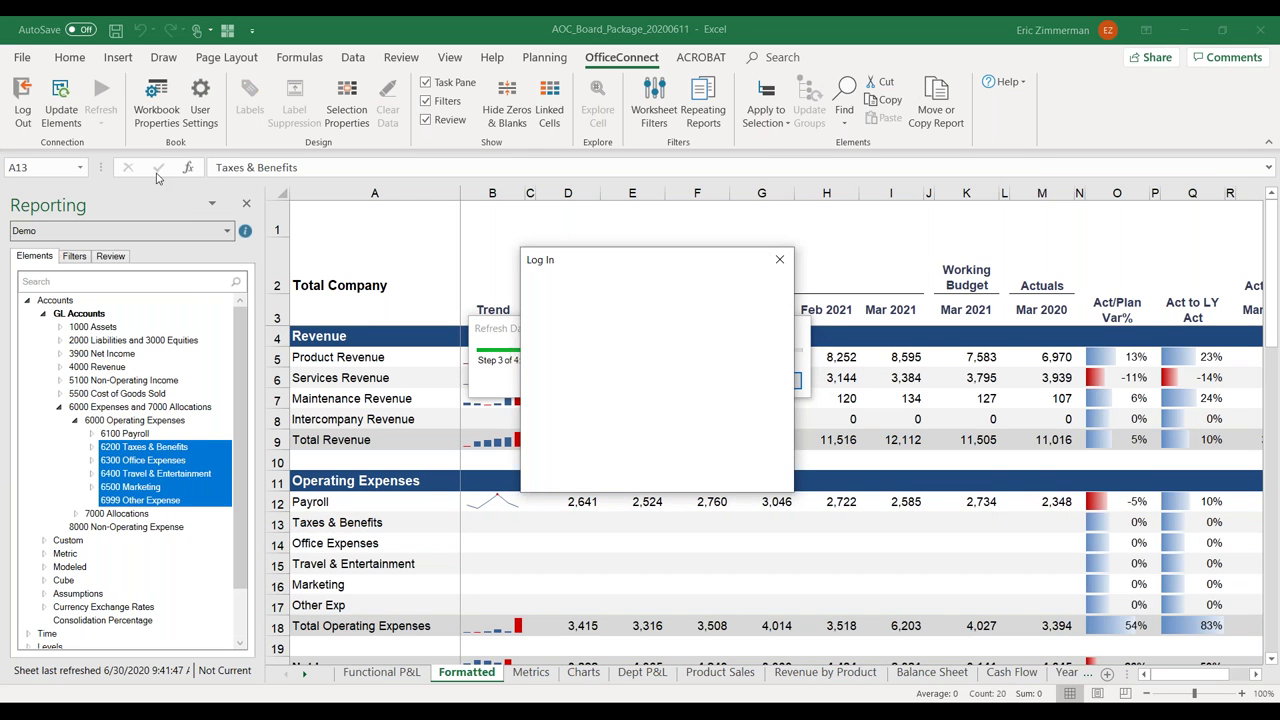
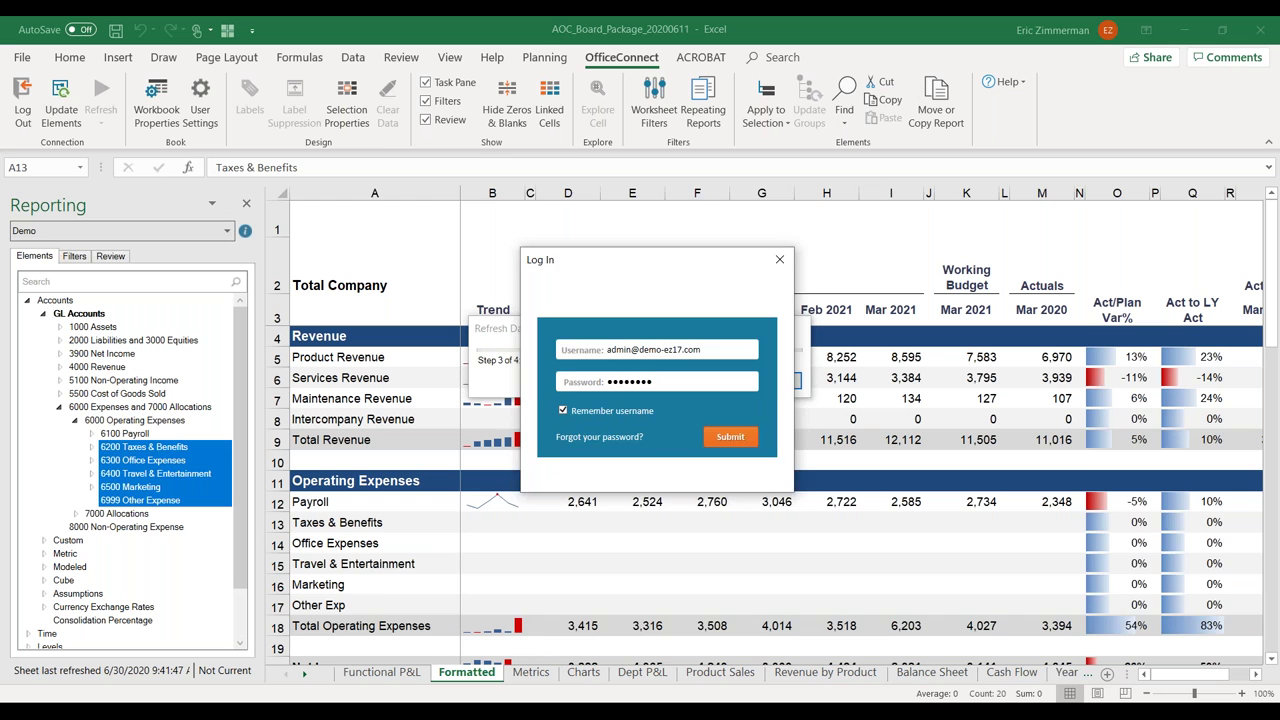
key(Return)
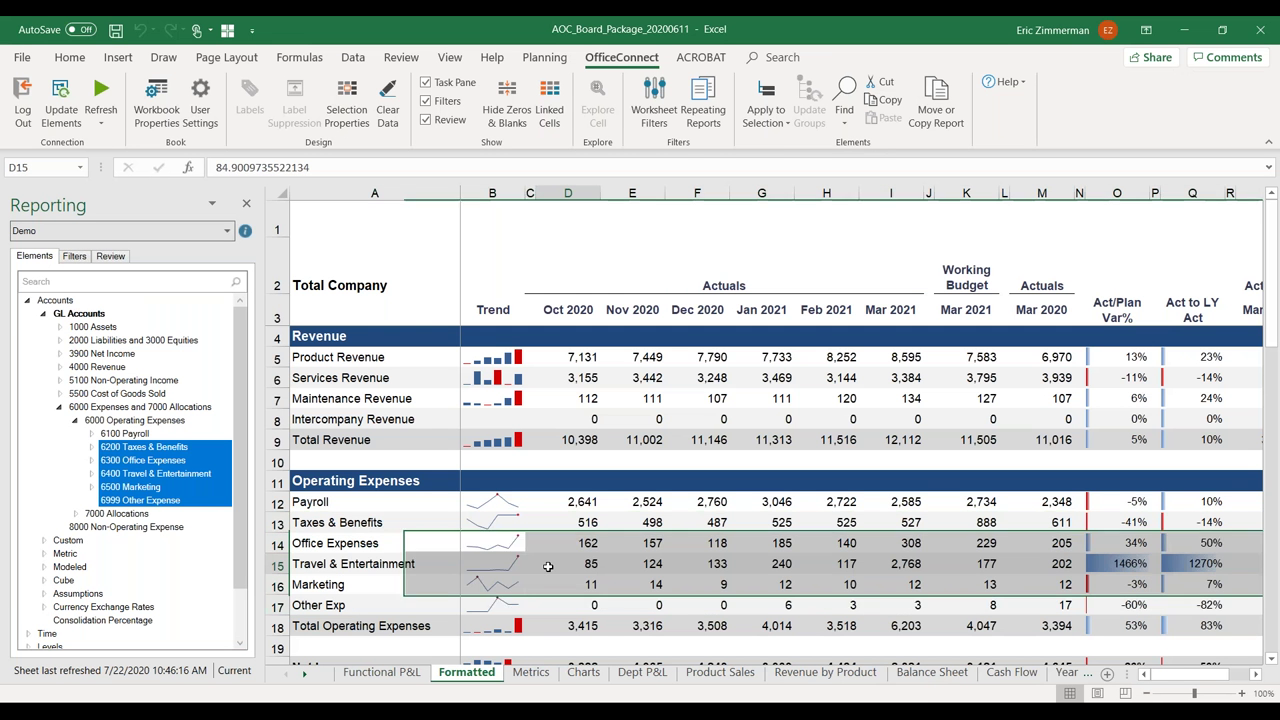
Select cell D15 to inspect the refreshed Travel & Entertainment value.
click(548, 566)
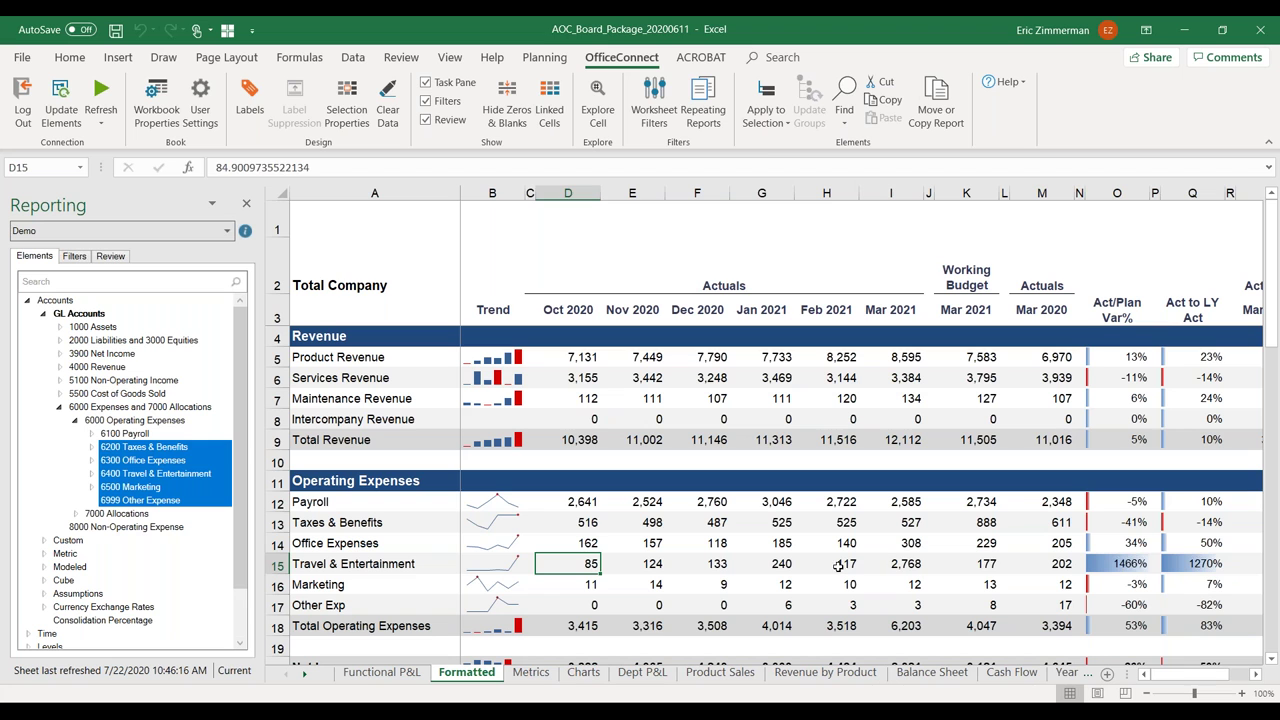
Trace the March 2021 Travel & Entertainment value in I15, then open Workbook Properties.
click(886, 564)
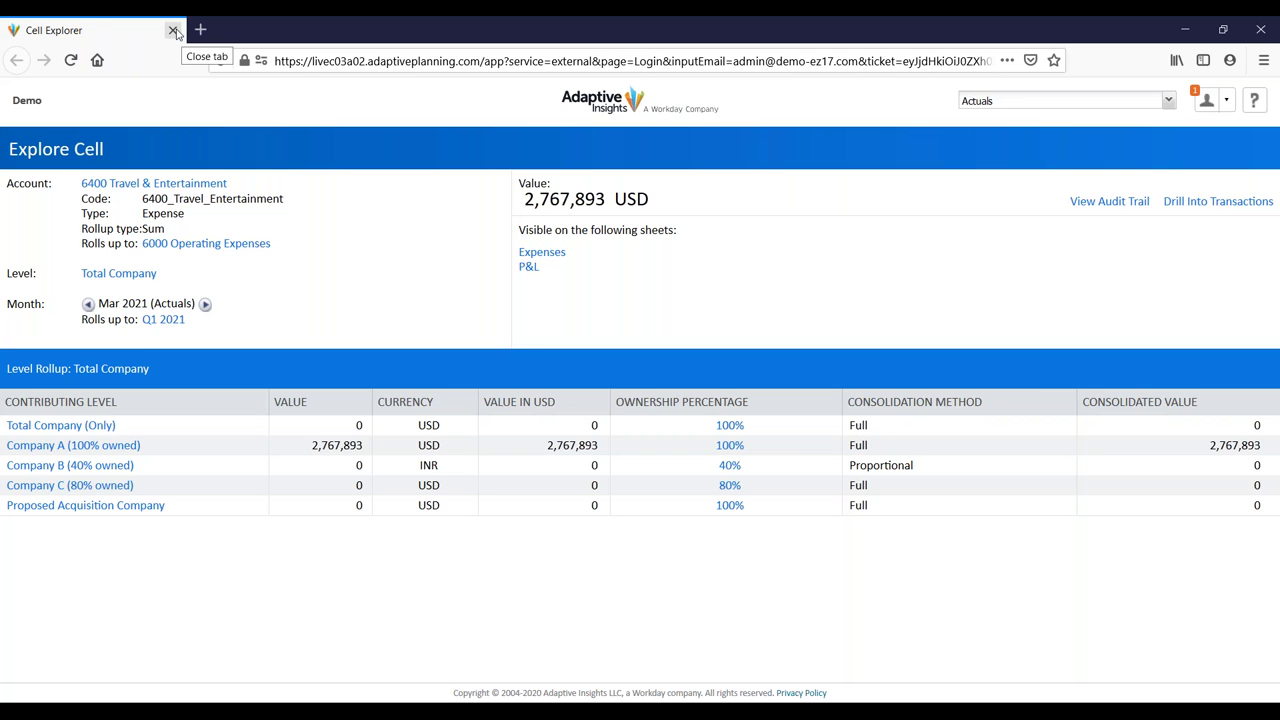
click(174, 32)
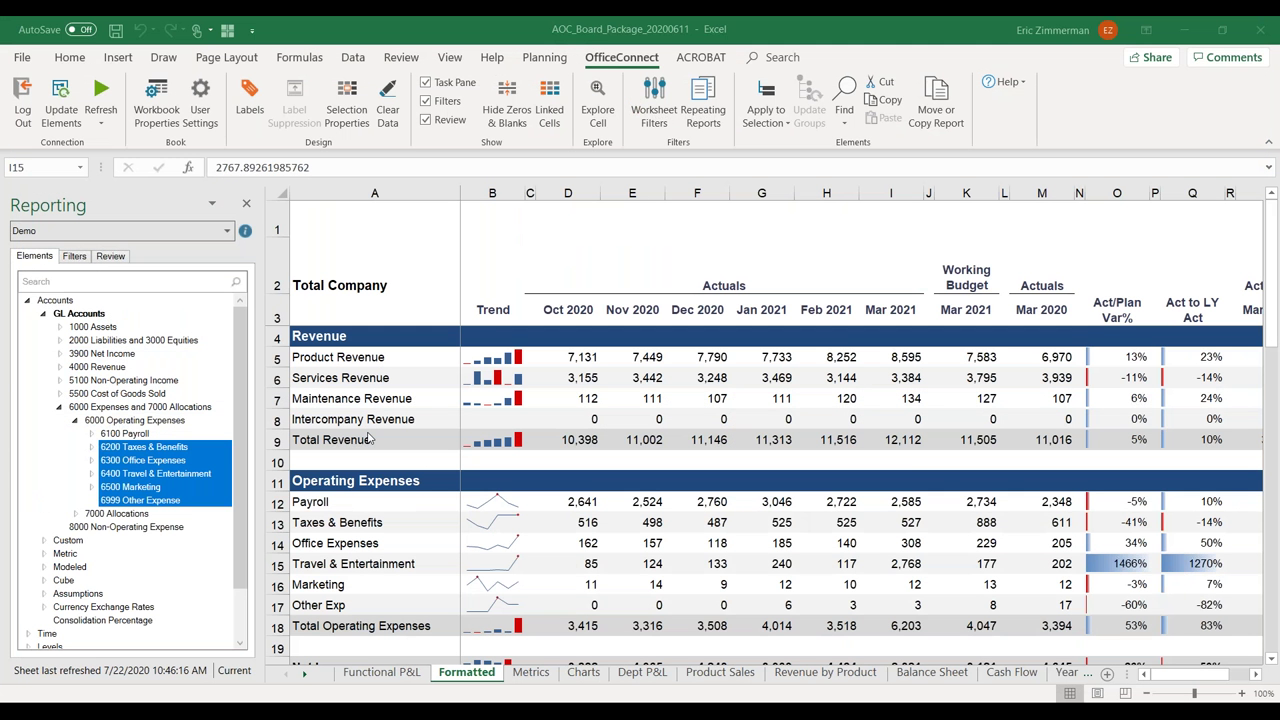
click(158, 102)
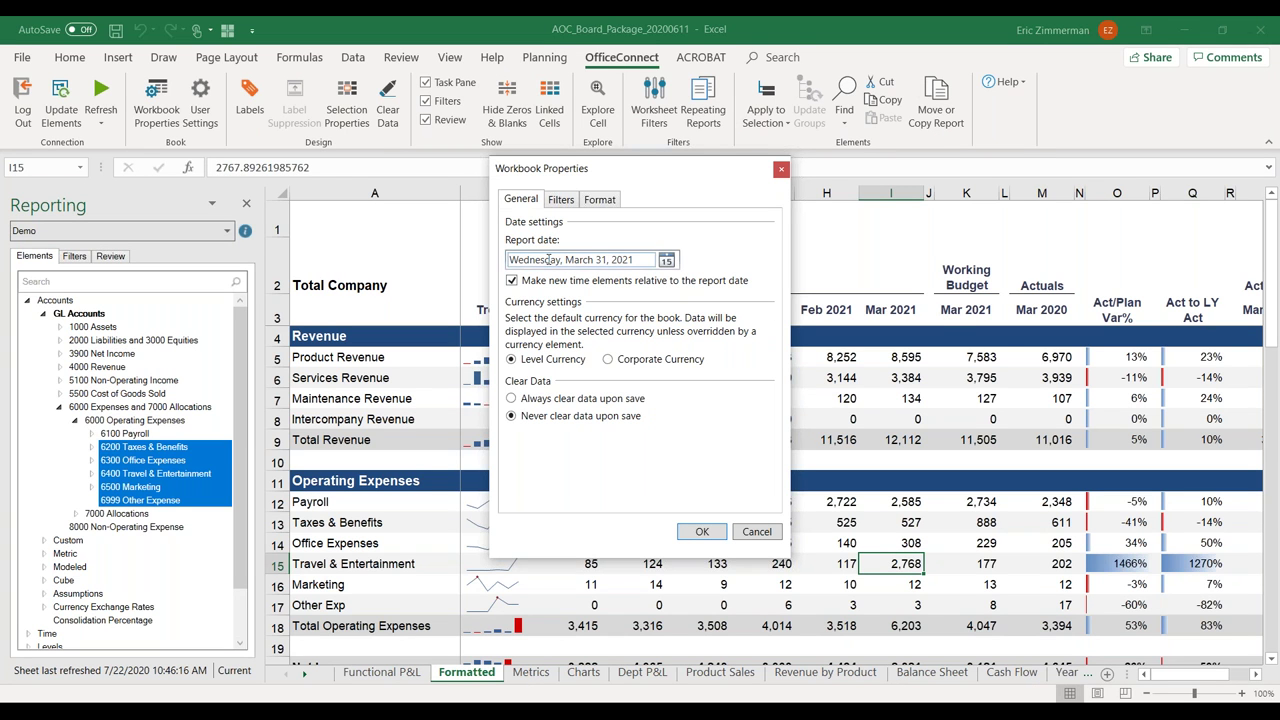
Pick April 30, 2021 as the workbook report date and apply it.
click(666, 260)
click(641, 283)
click(614, 372)
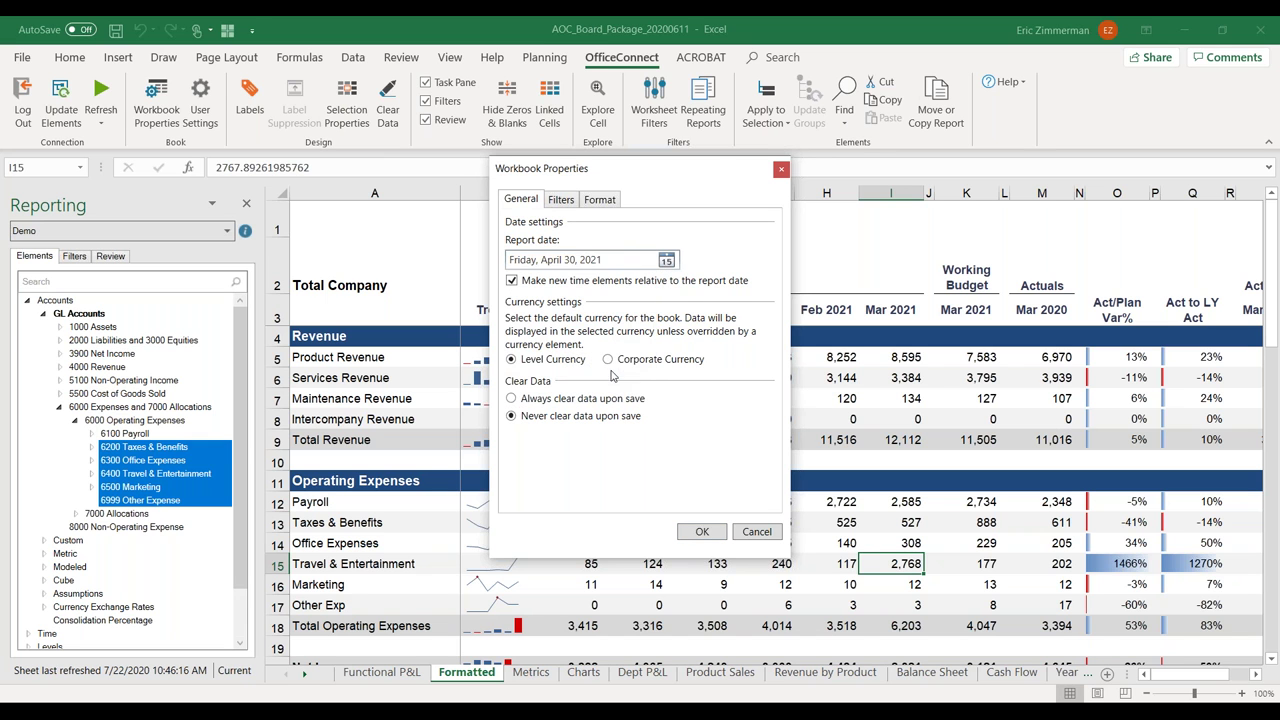
click(702, 531)
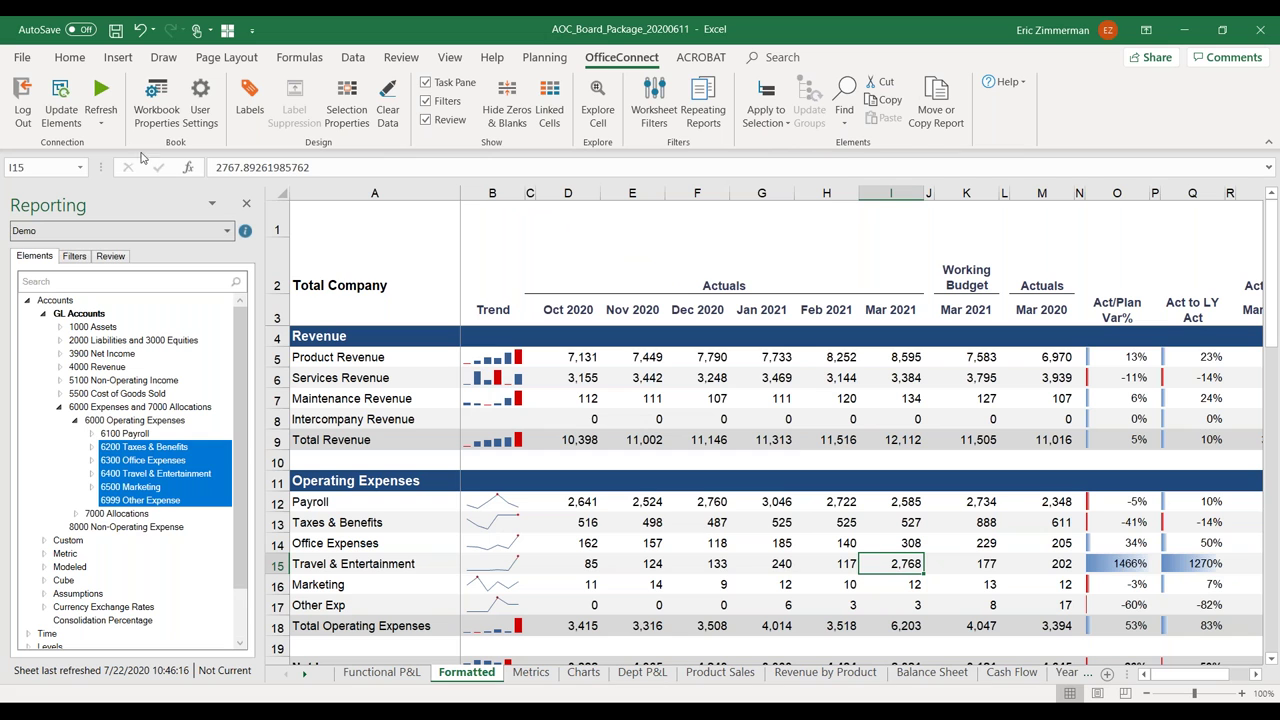
Refresh the workbook for April 2021, check the Functional P&L sheet, and return to Formatted.
click(100, 123)
click(126, 186)
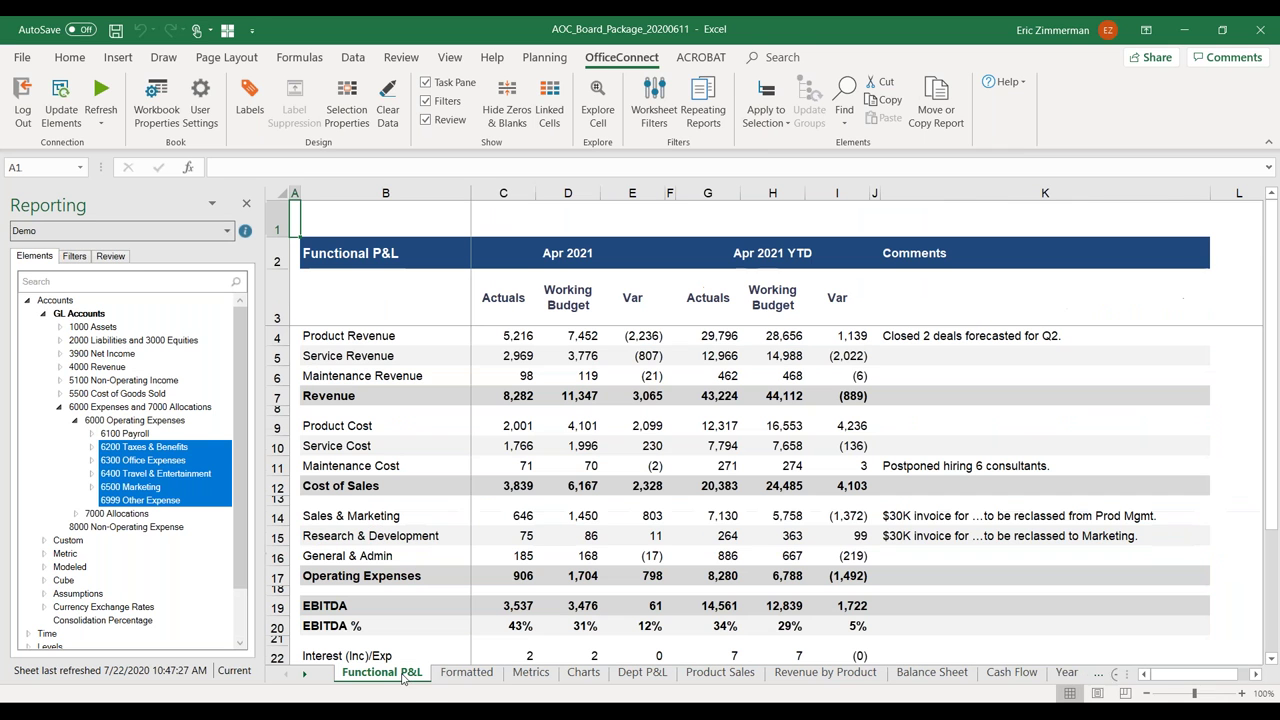
click(402, 673)
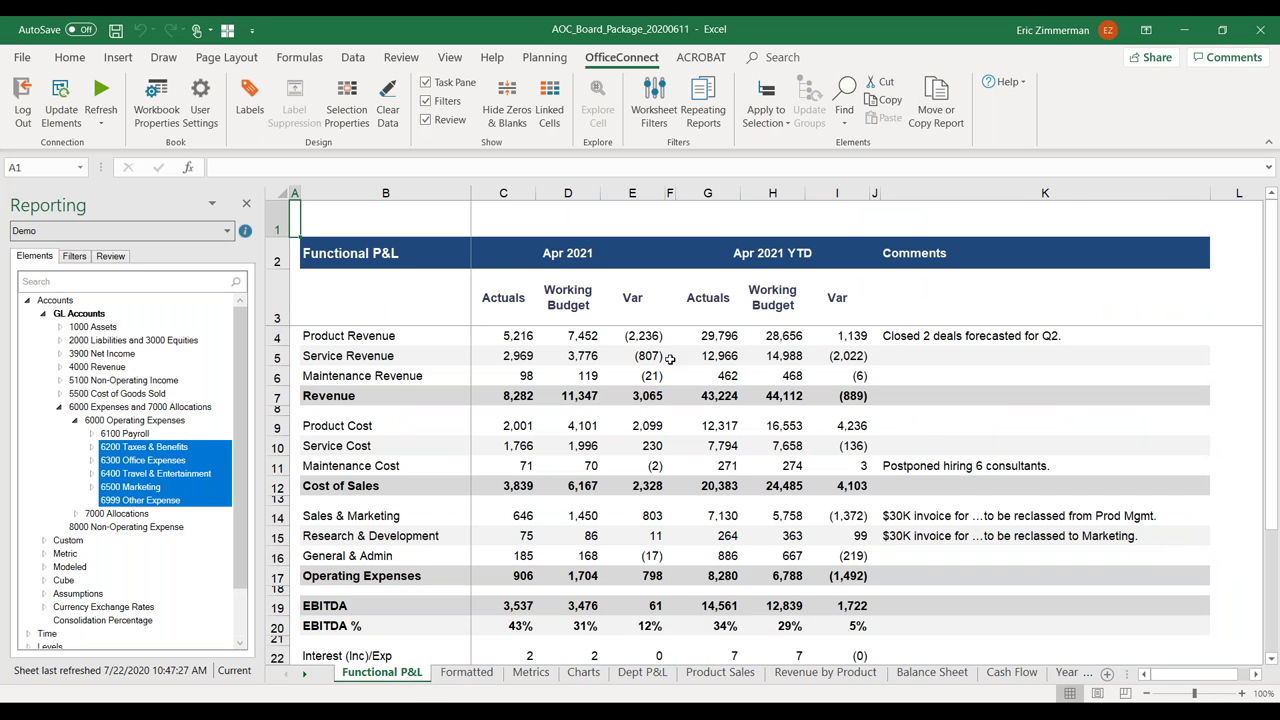
click(474, 673)
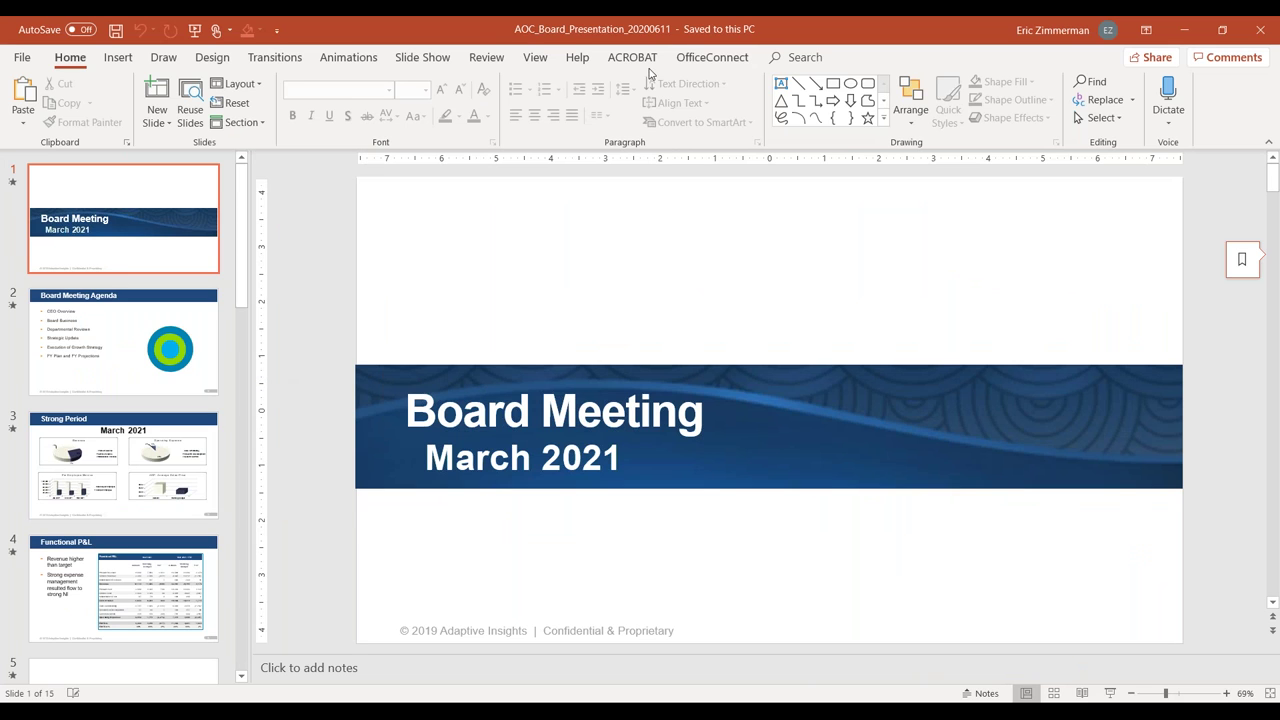
Log in to Adaptive Insights from the deck and refresh all linked tables and charts.
click(712, 57)
click(30, 98)
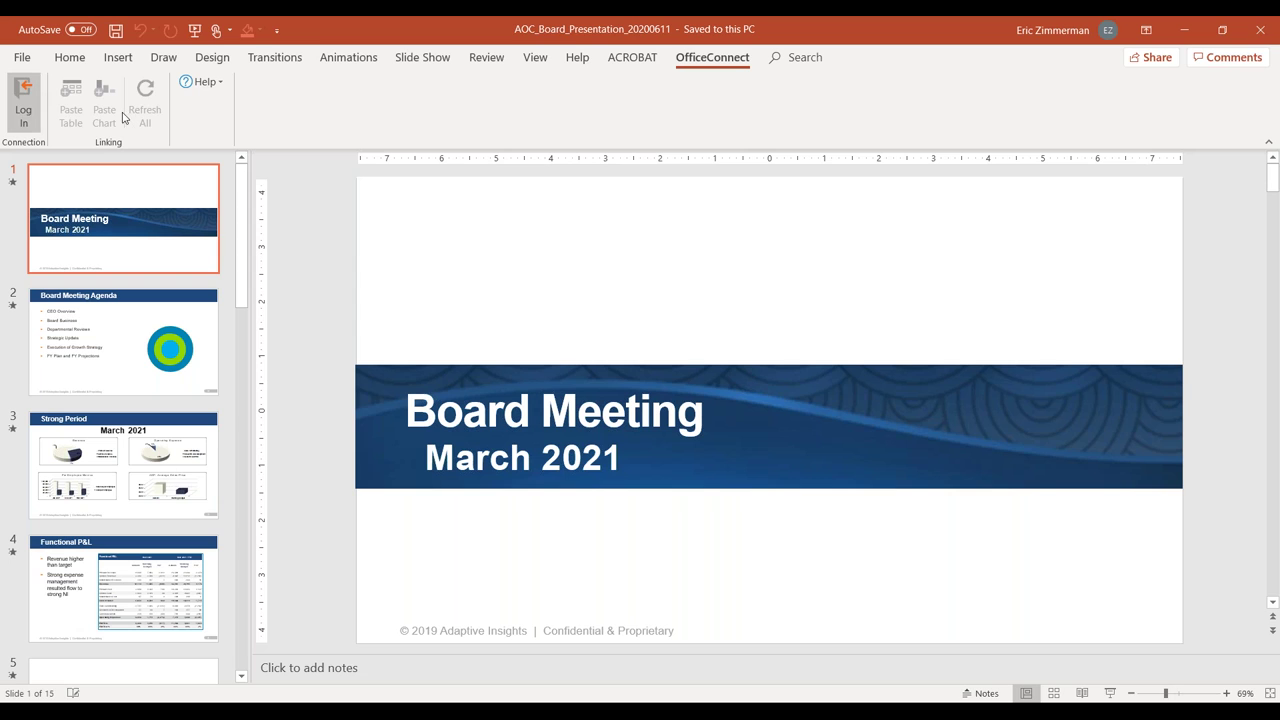
click(158, 94)
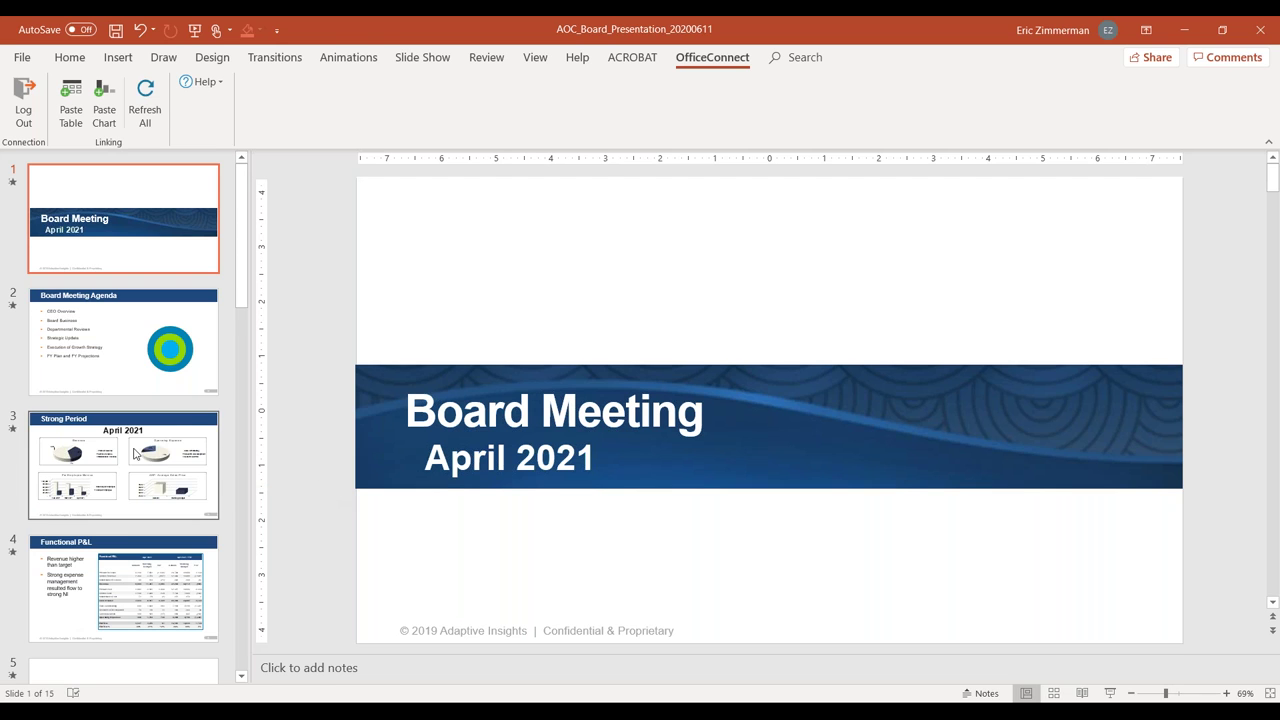
Review the April 2021 Strong Period and Functional P&L slides, then minimize PowerPoint.
scroll(135, 455, down, 1)
click(122, 408)
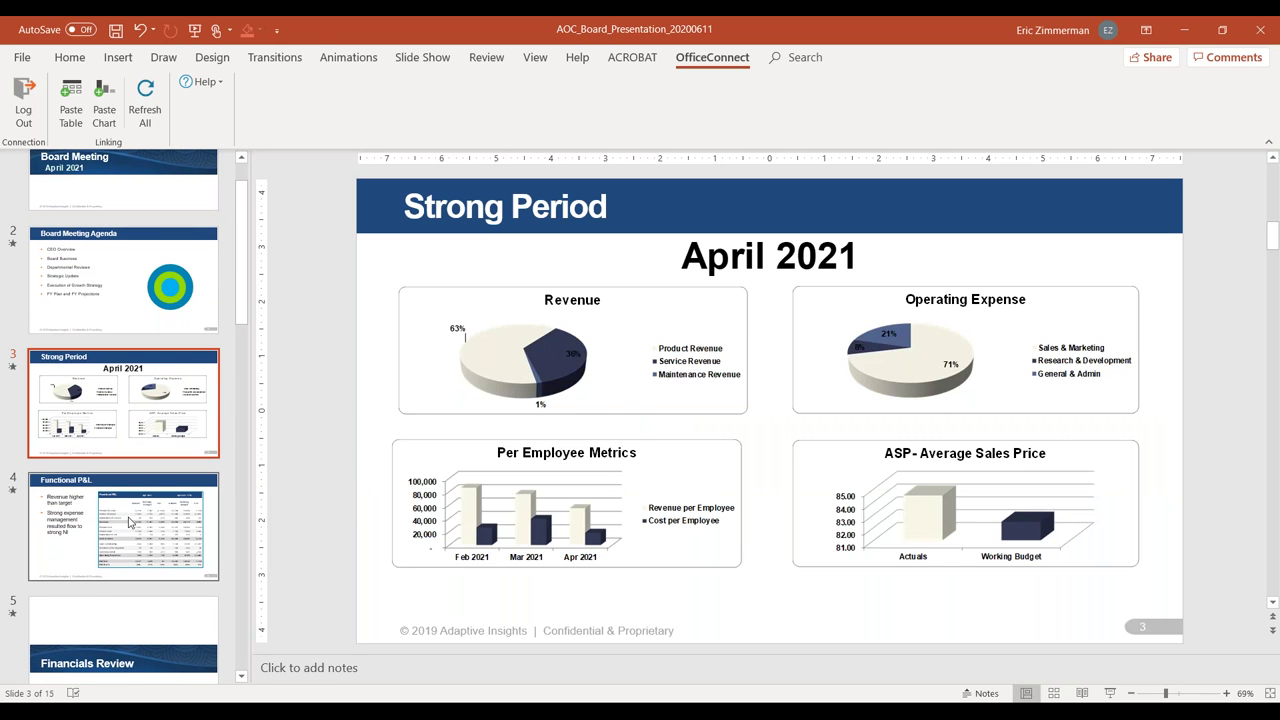
click(129, 521)
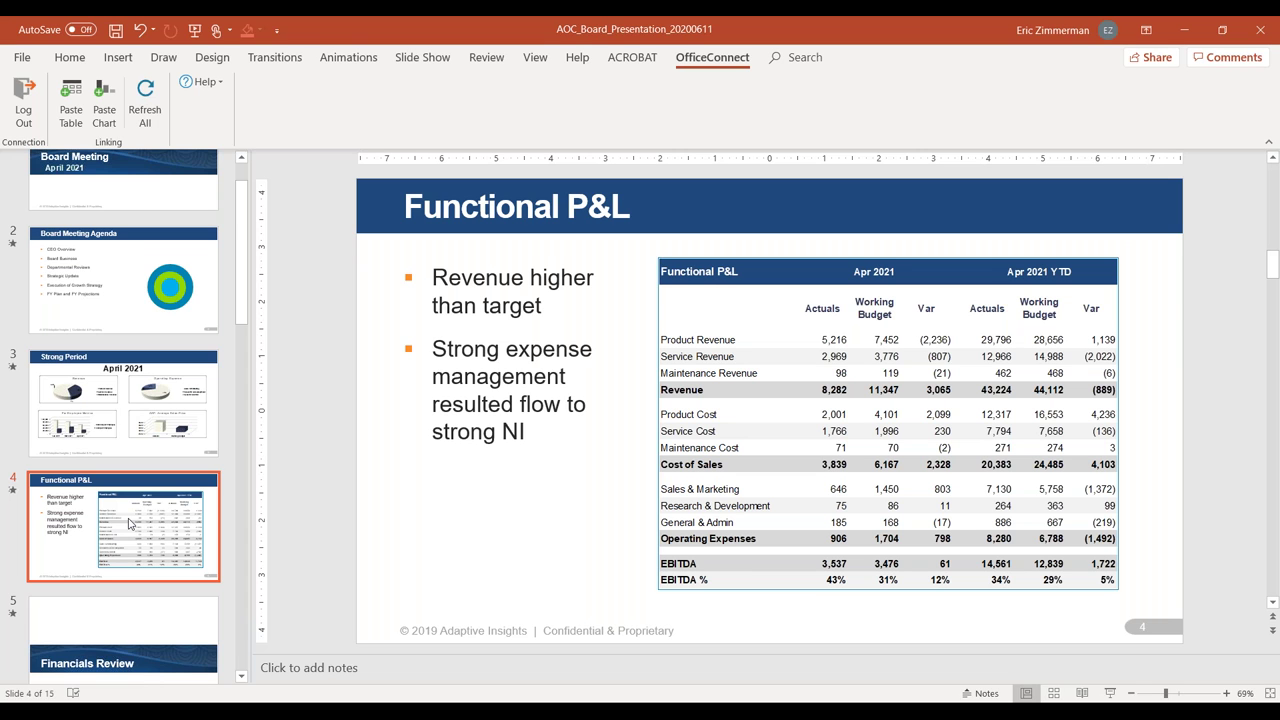
click(190, 408)
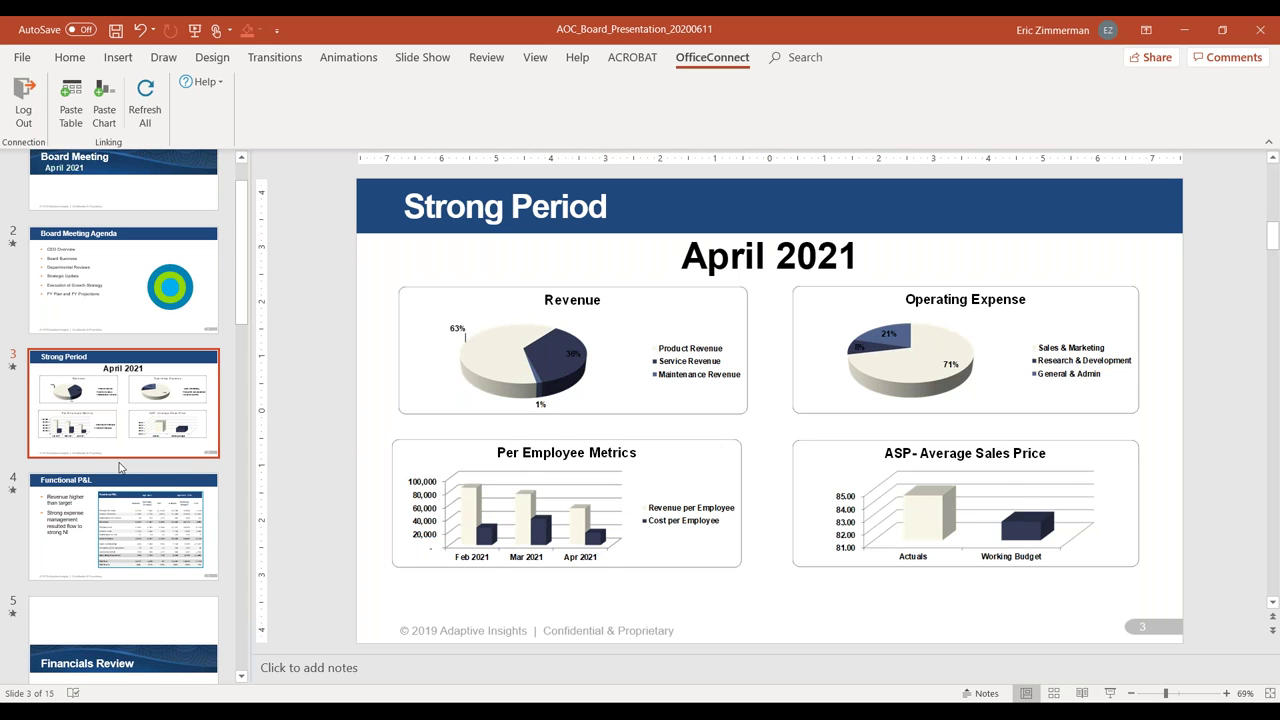
scroll(115, 467, down, 2)
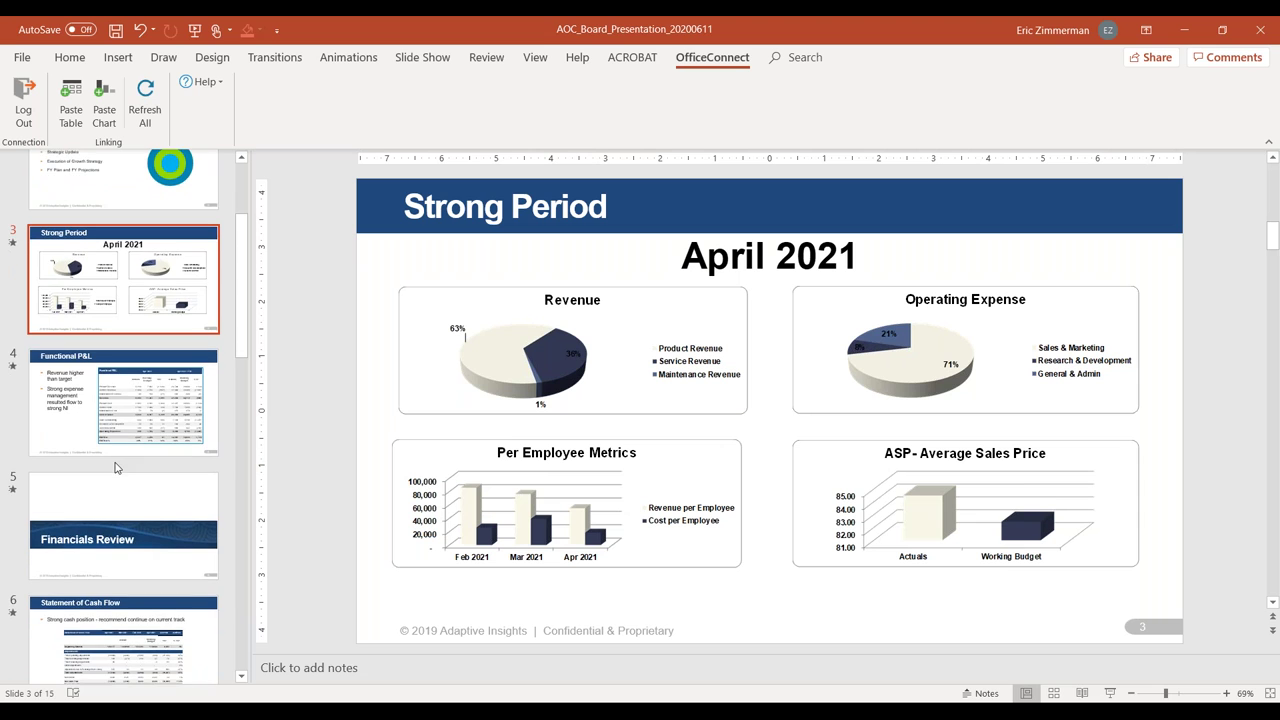
scroll(115, 467, up, 3)
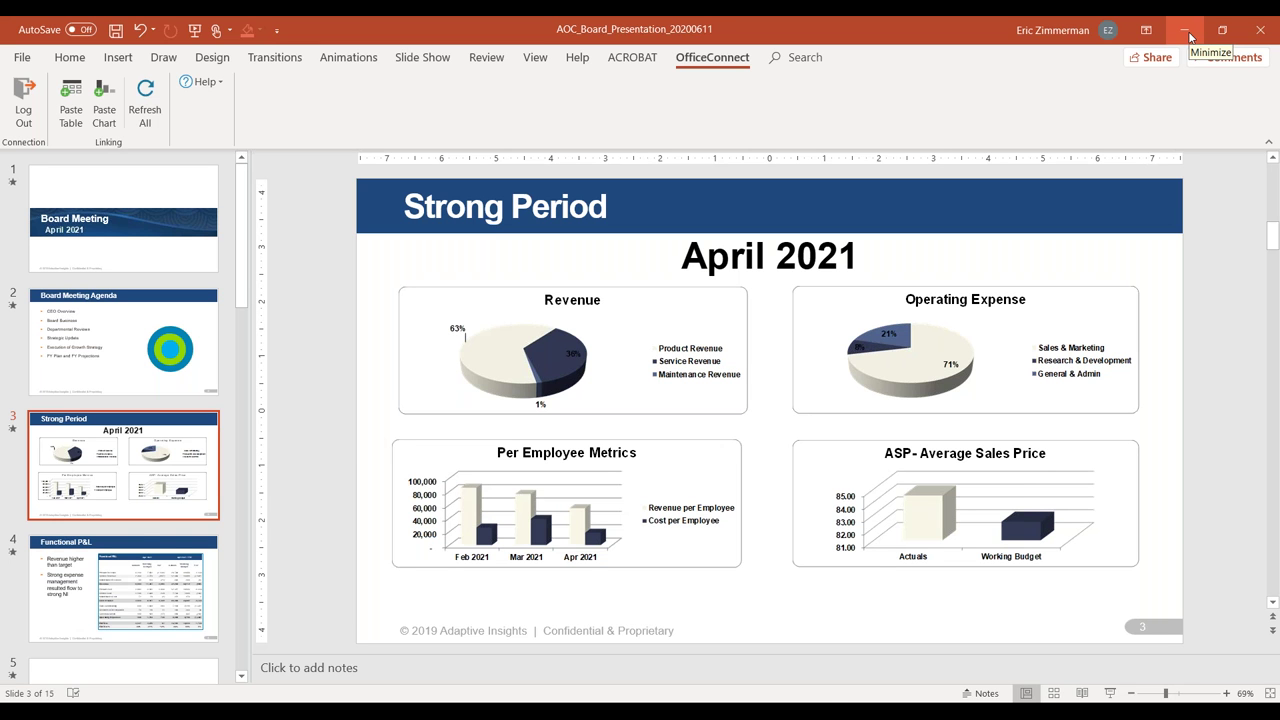
click(1185, 31)
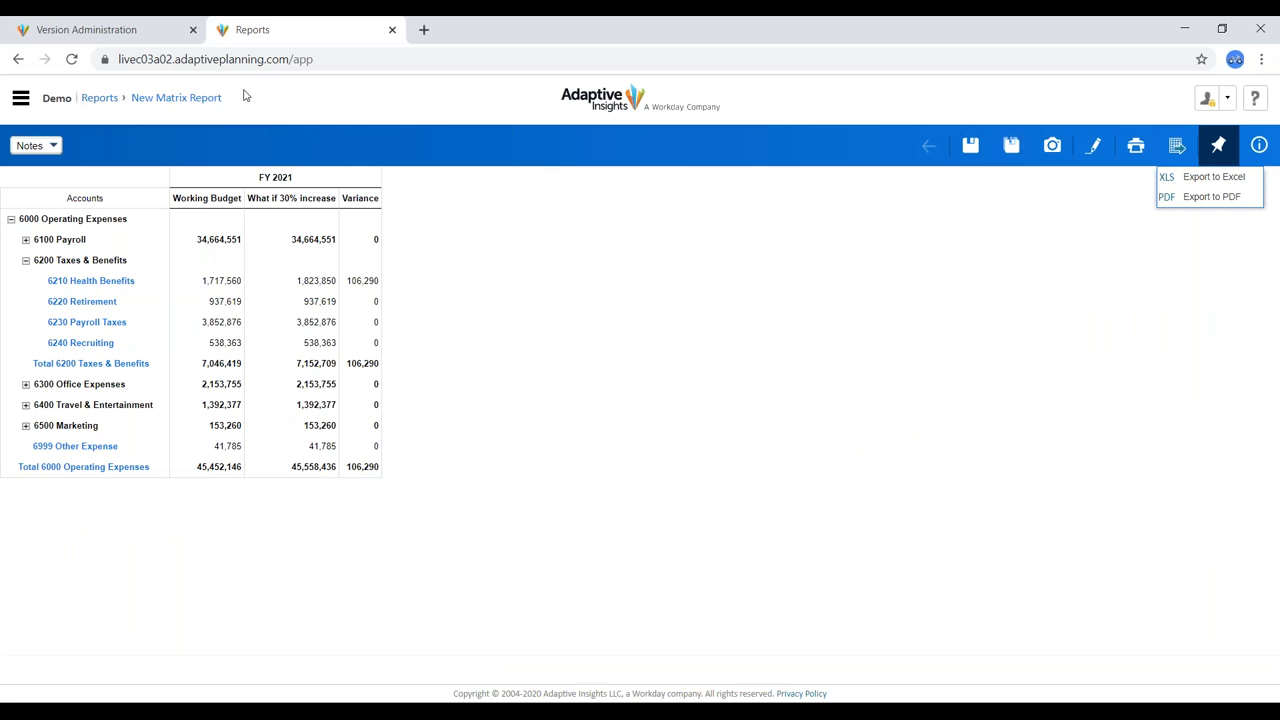
Choose the Expenses sheet from the navigation menu and sign in with the username and password.
click(21, 99)
click(179, 182)
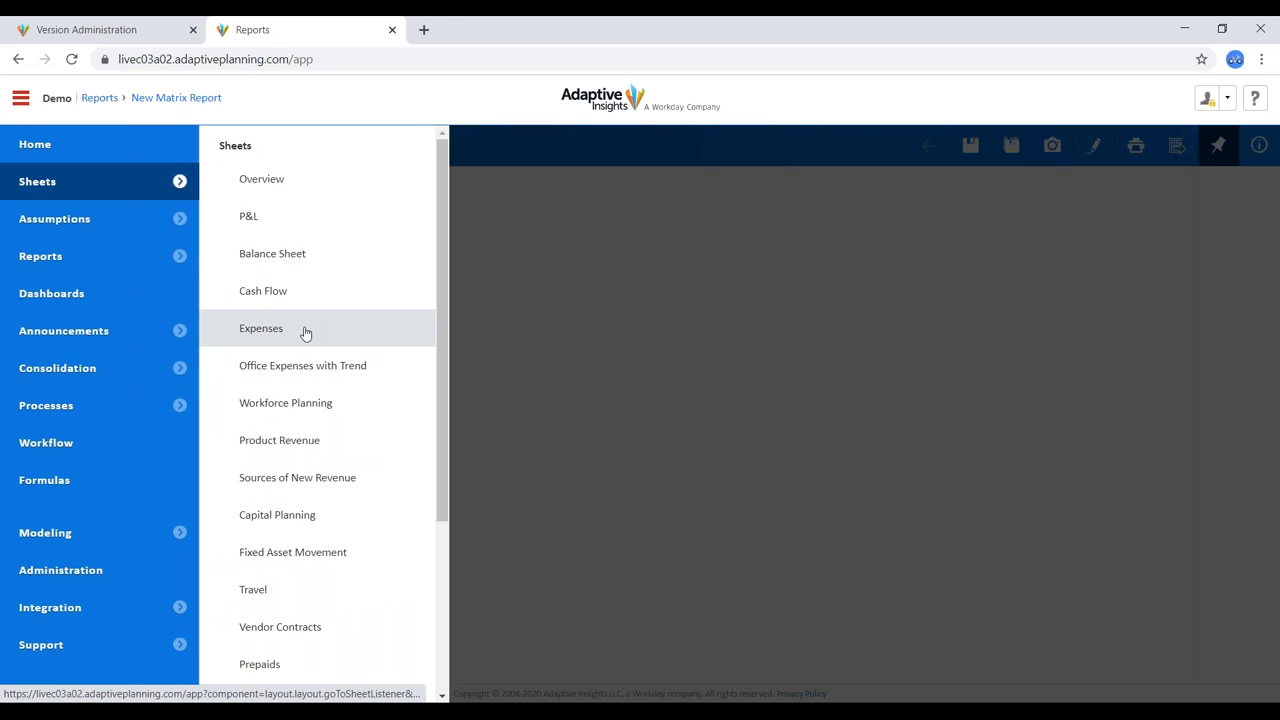
click(309, 329)
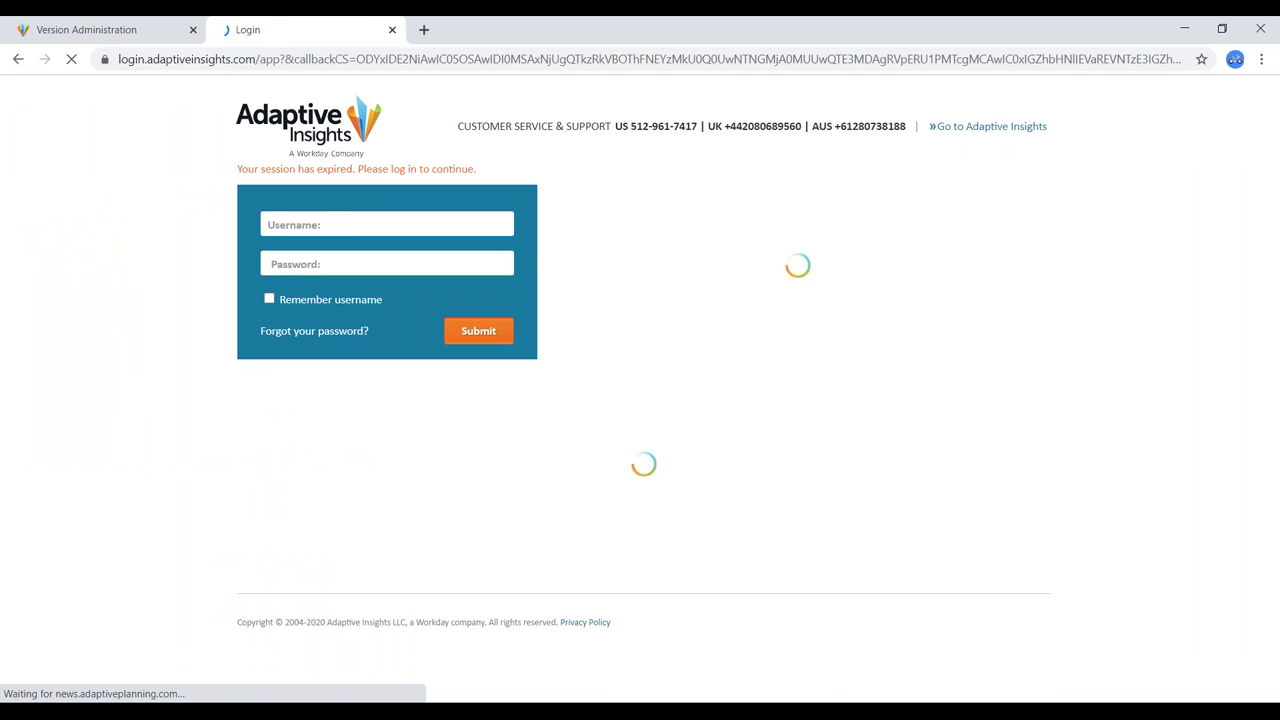
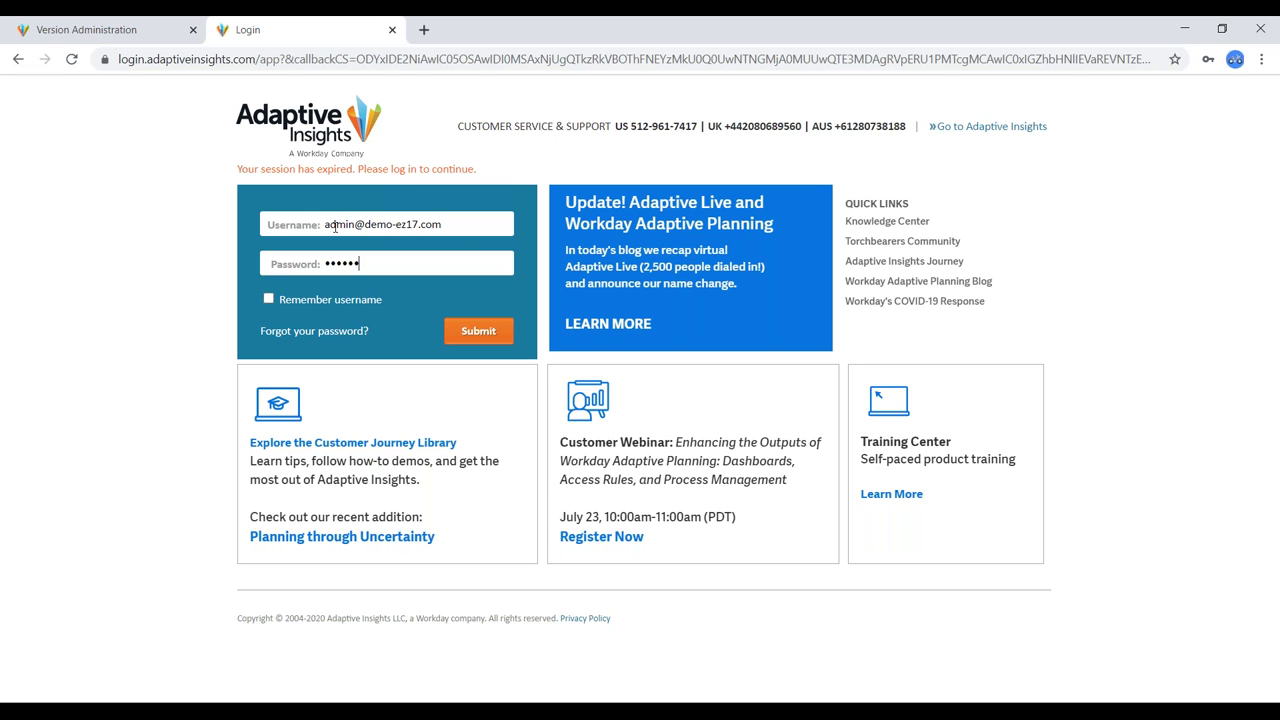
text(•)
key(Return)
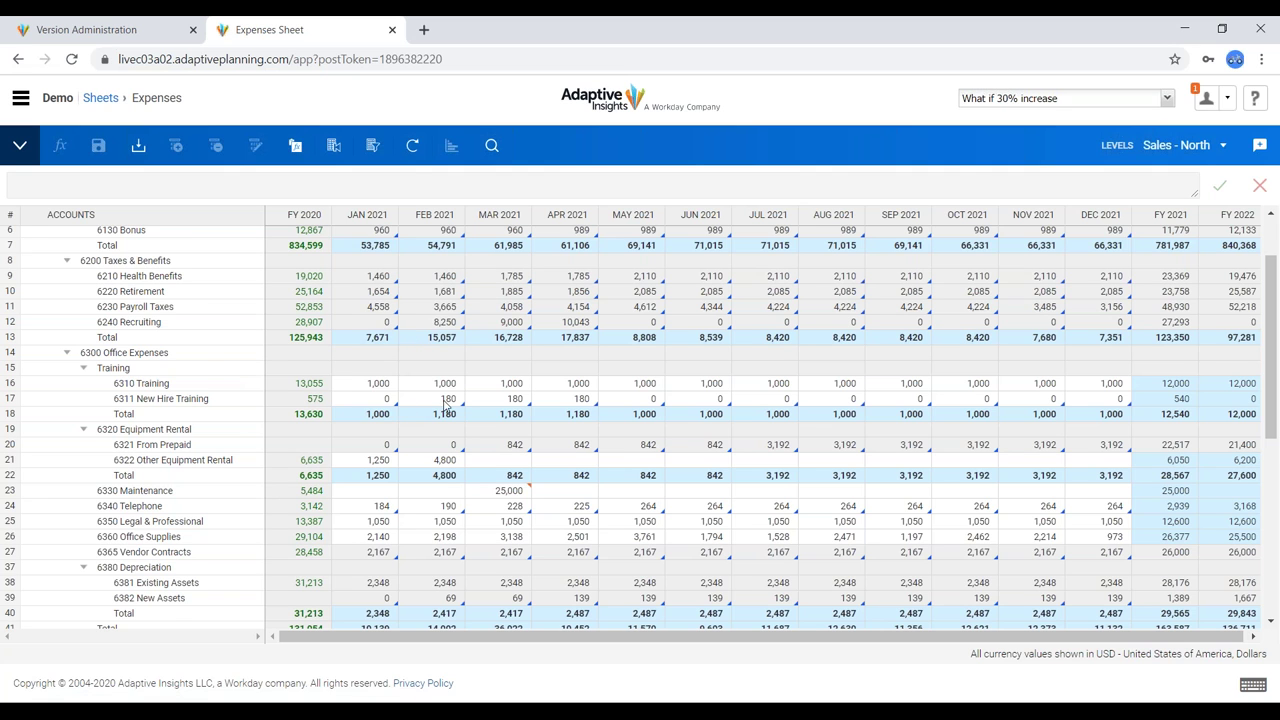
Show the Feb 2021 New Hire Training formula, highlighting ACCT.Personnel.isStartMonth, then the Feb 2021 Telephone formula.
scroll(447, 410, up, 2)
click(449, 480)
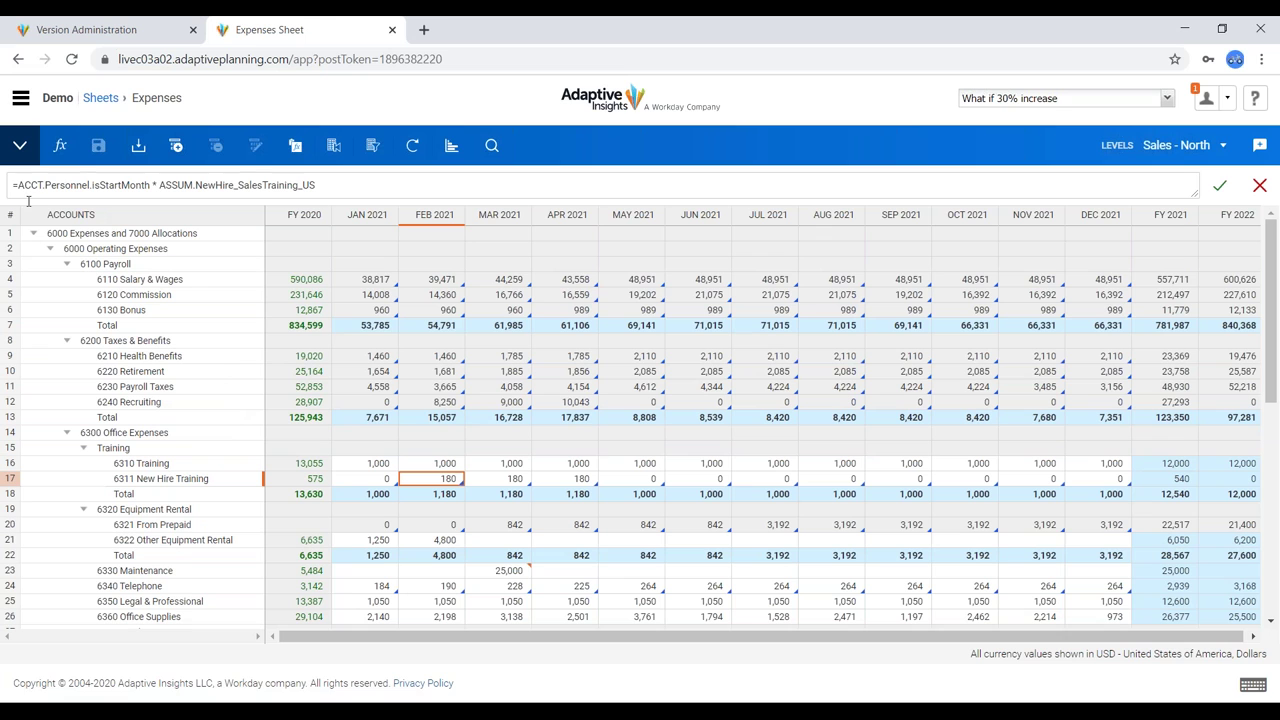
drag(17, 185, 321, 187)
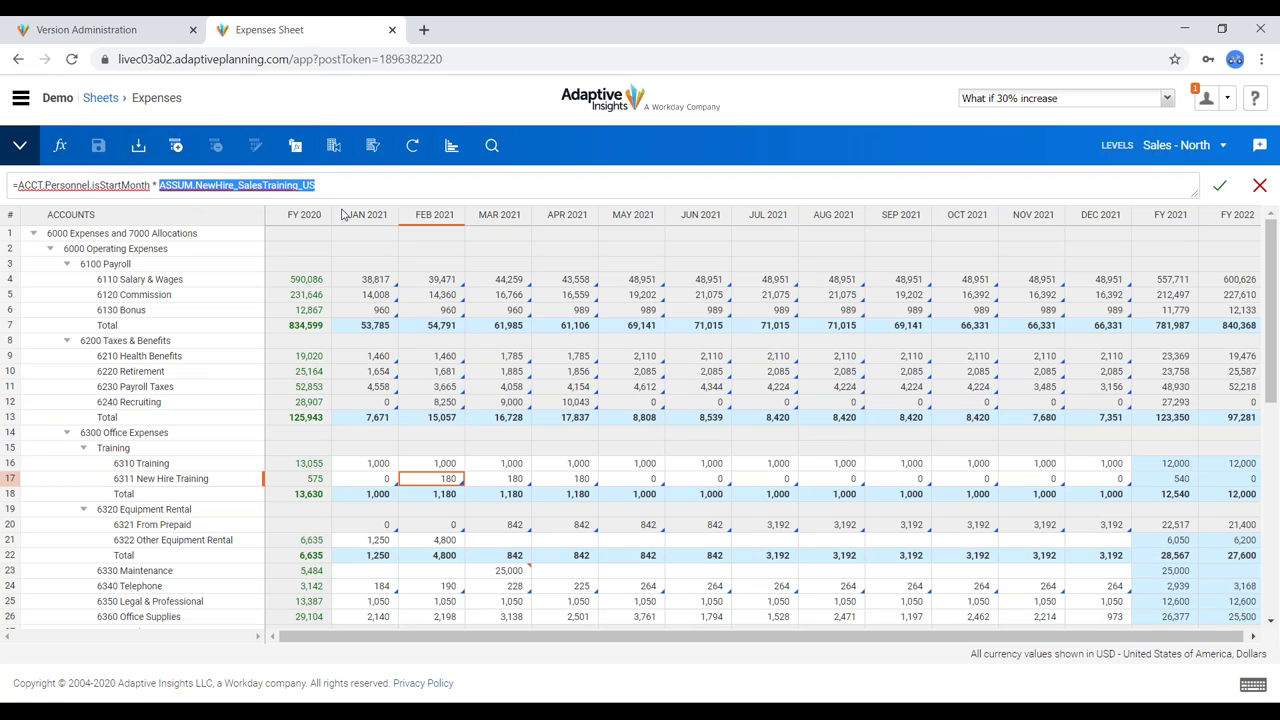
scroll(390, 300, down, 2)
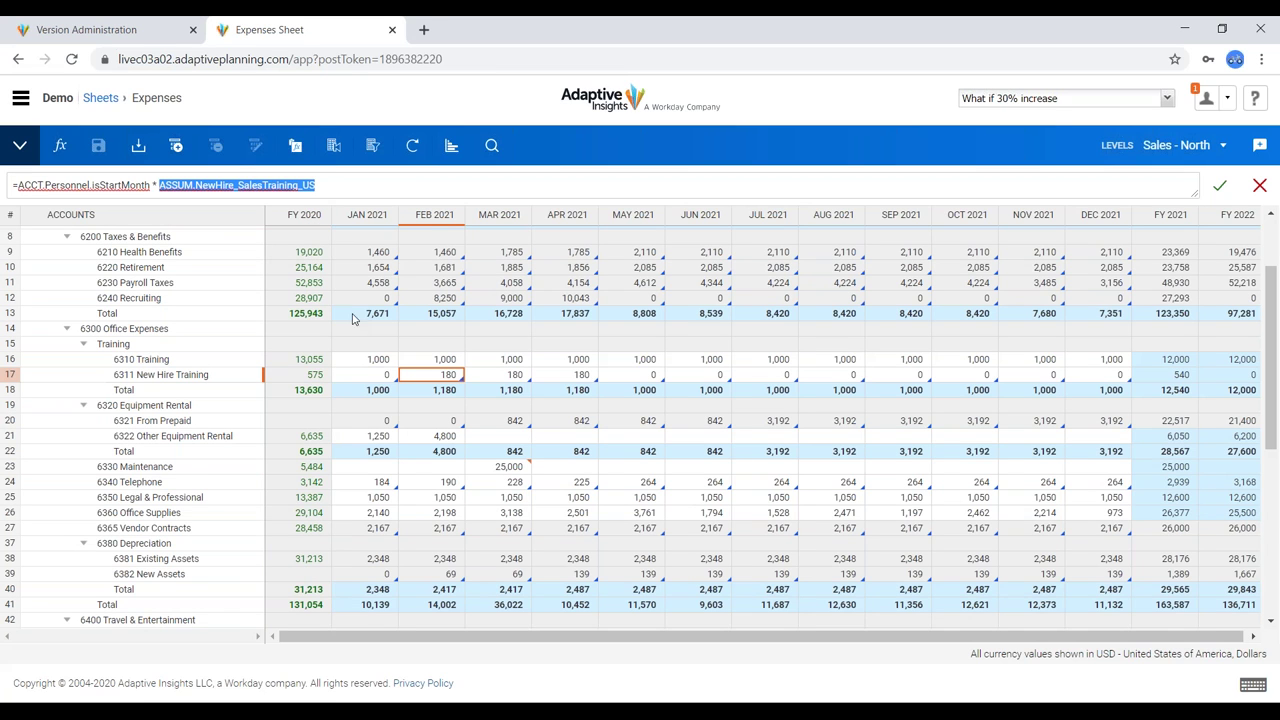
click(443, 483)
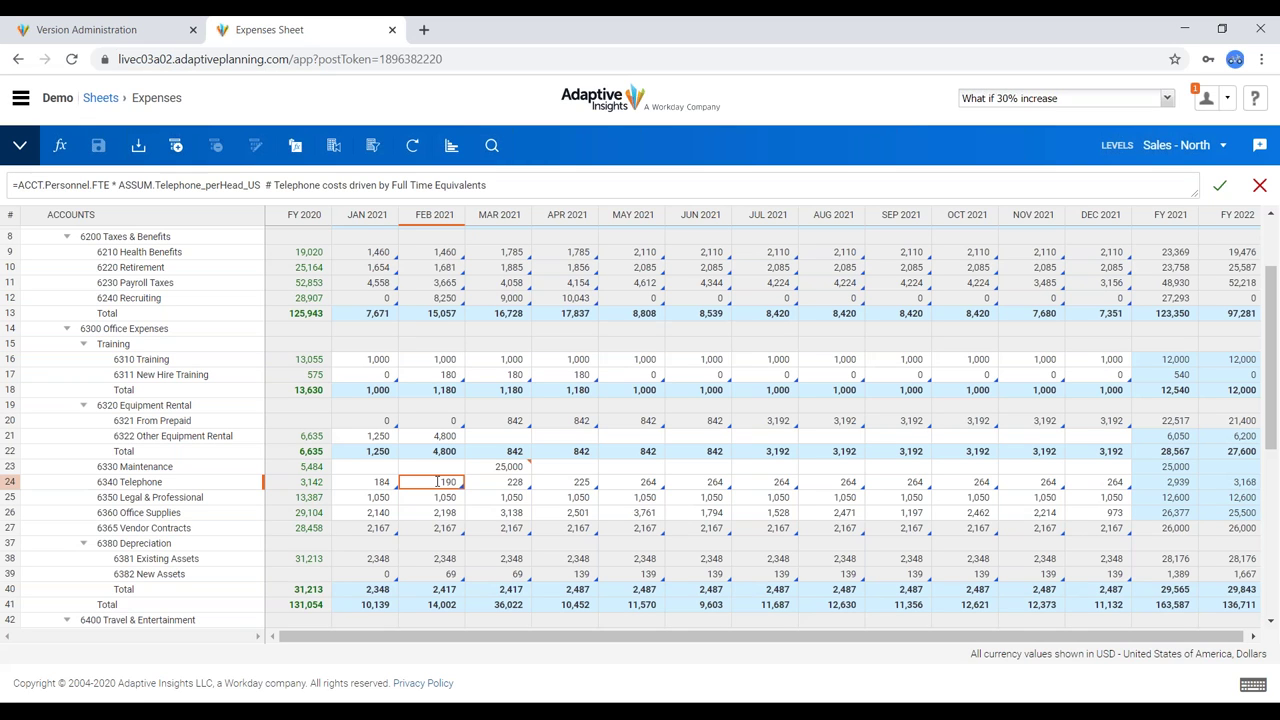
right_click(437, 482)
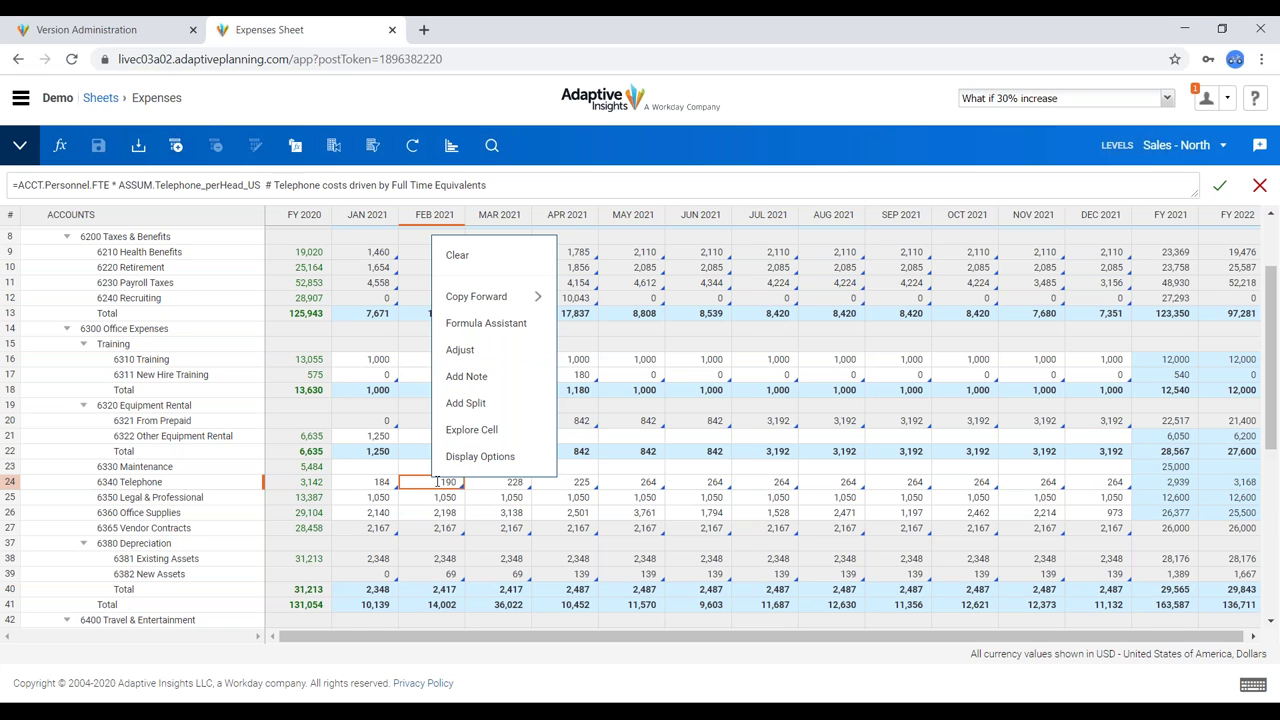
click(473, 431)
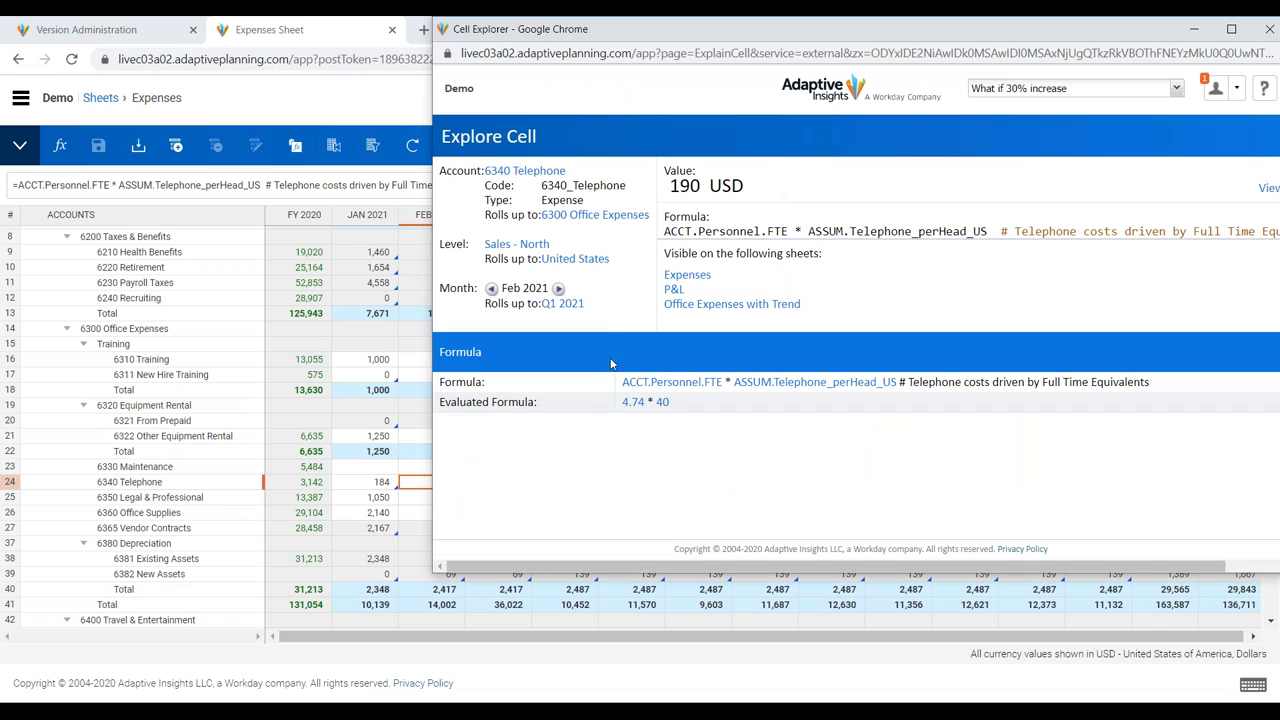
mouse_move(667, 413)
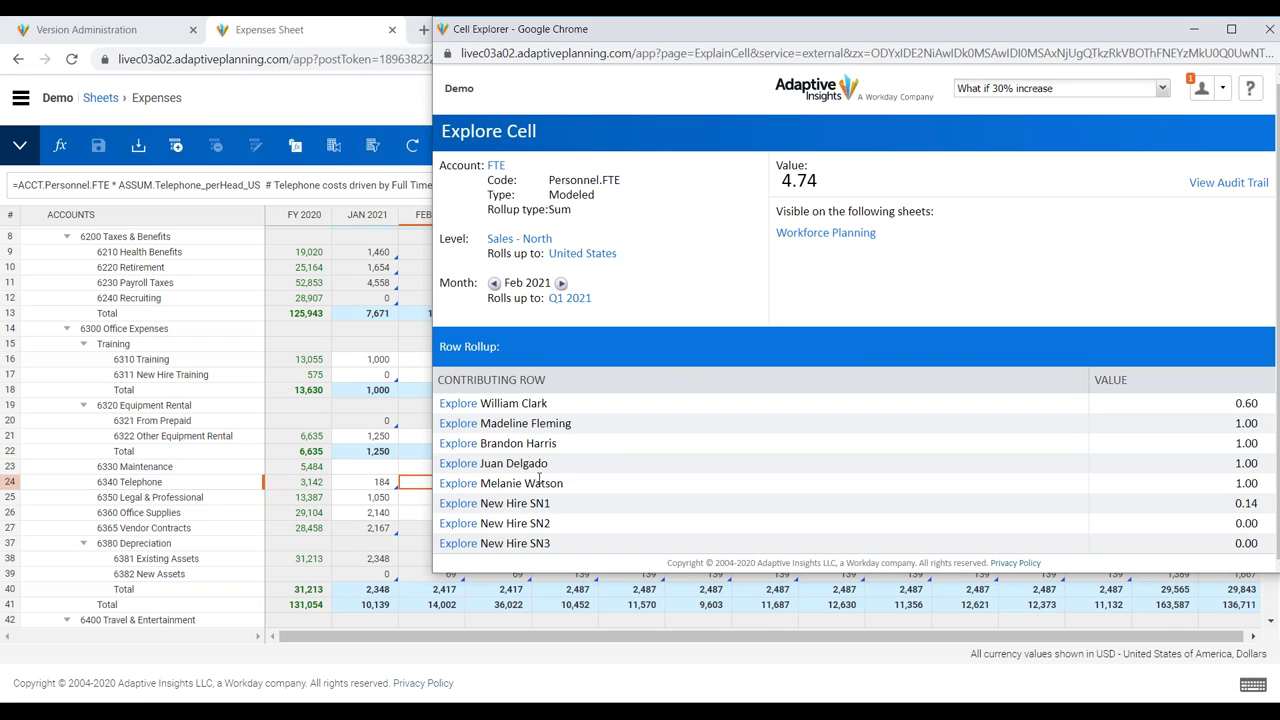
drag(1125, 38, 896, 118)
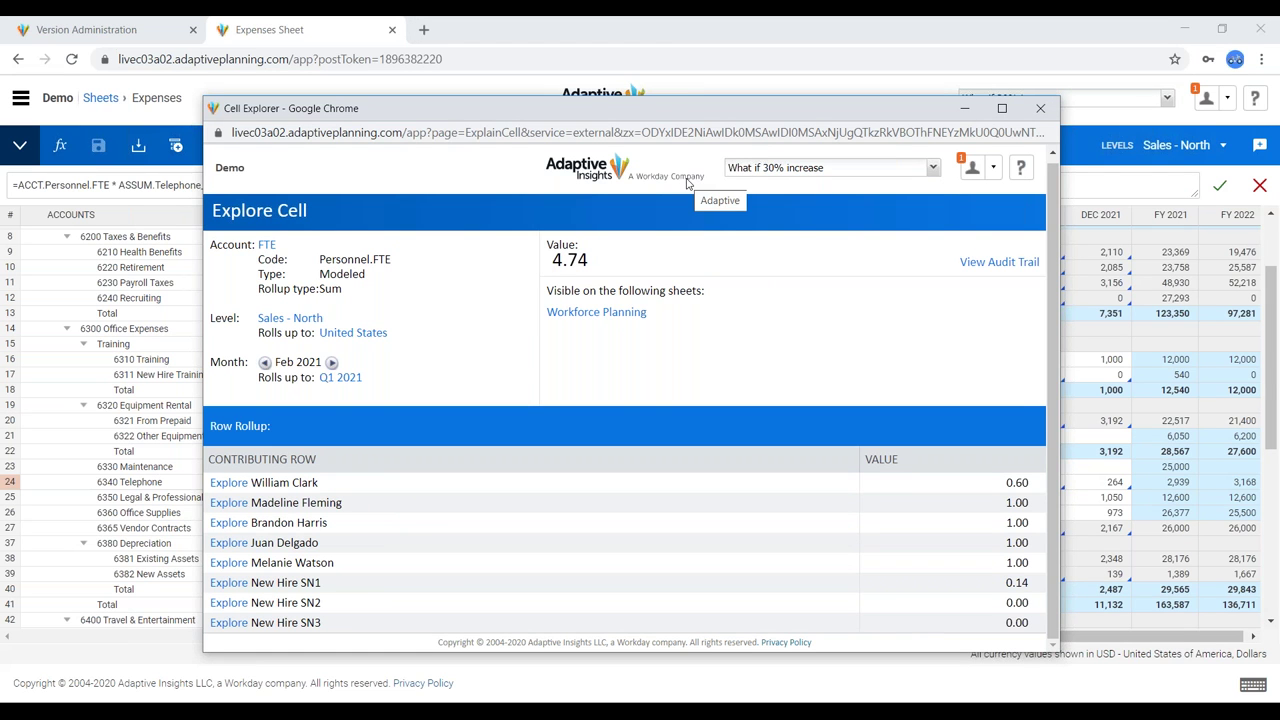
click(1041, 108)
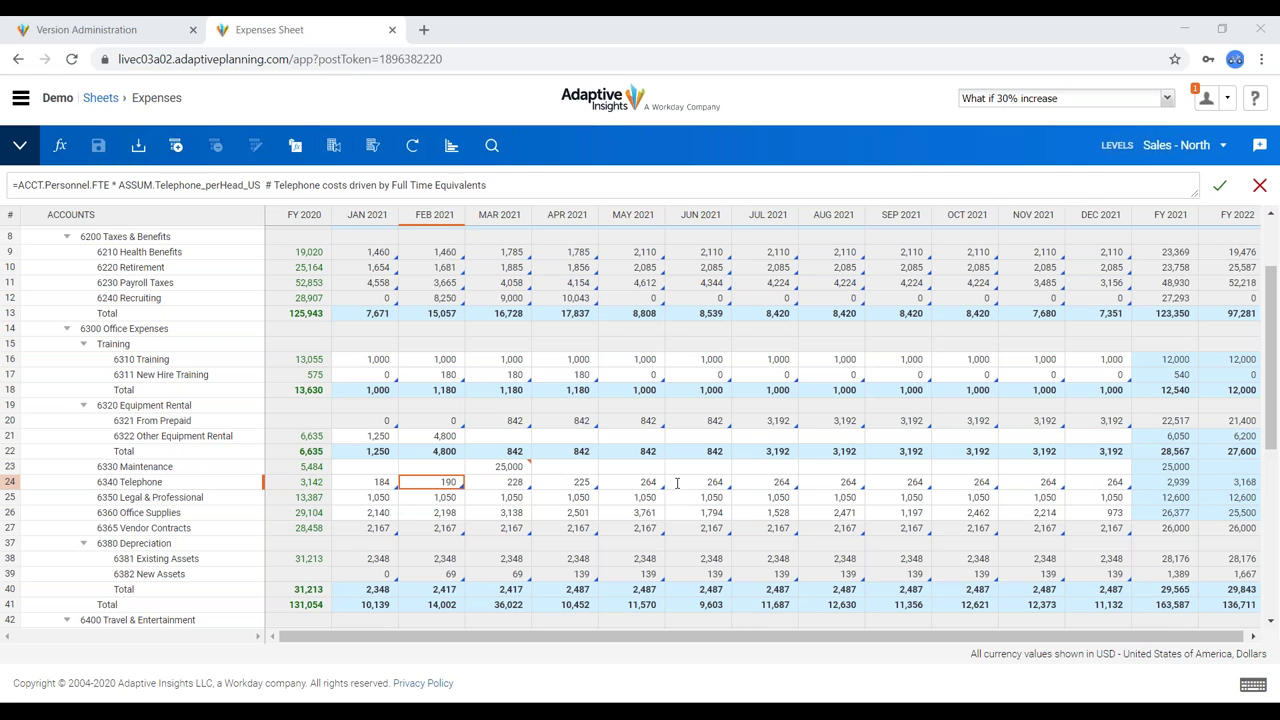
click(60, 147)
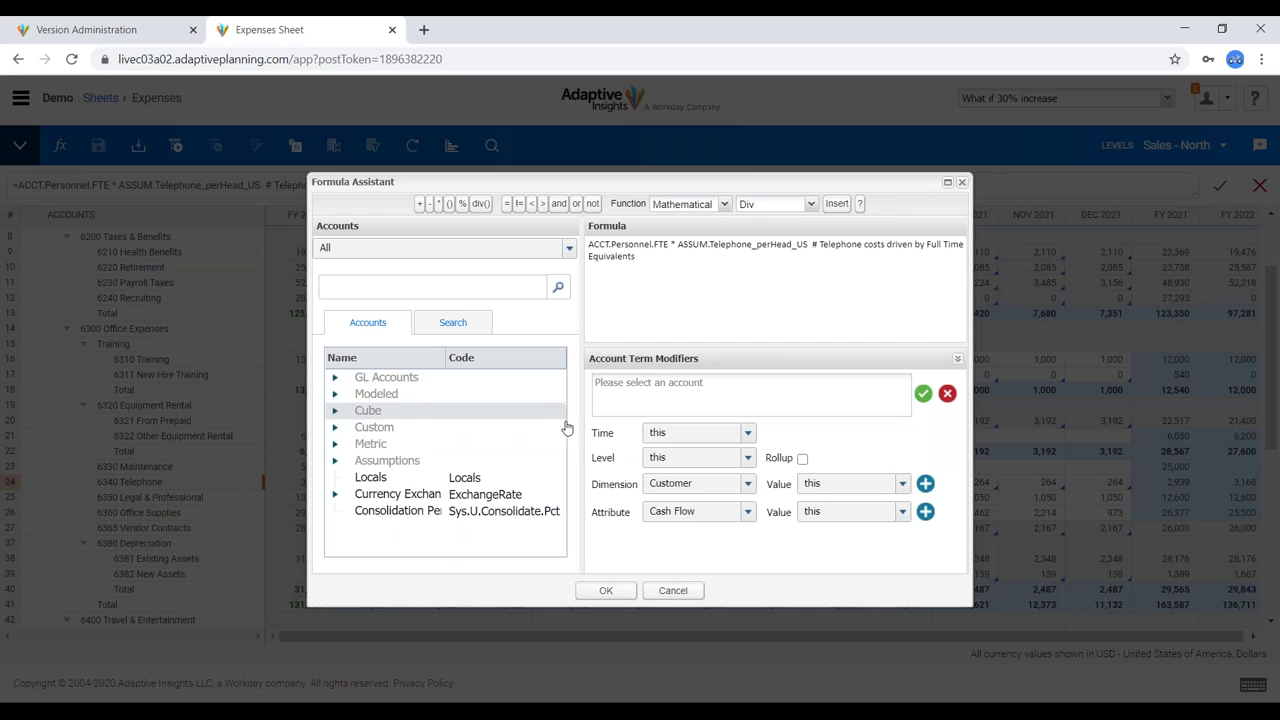
click(724, 204)
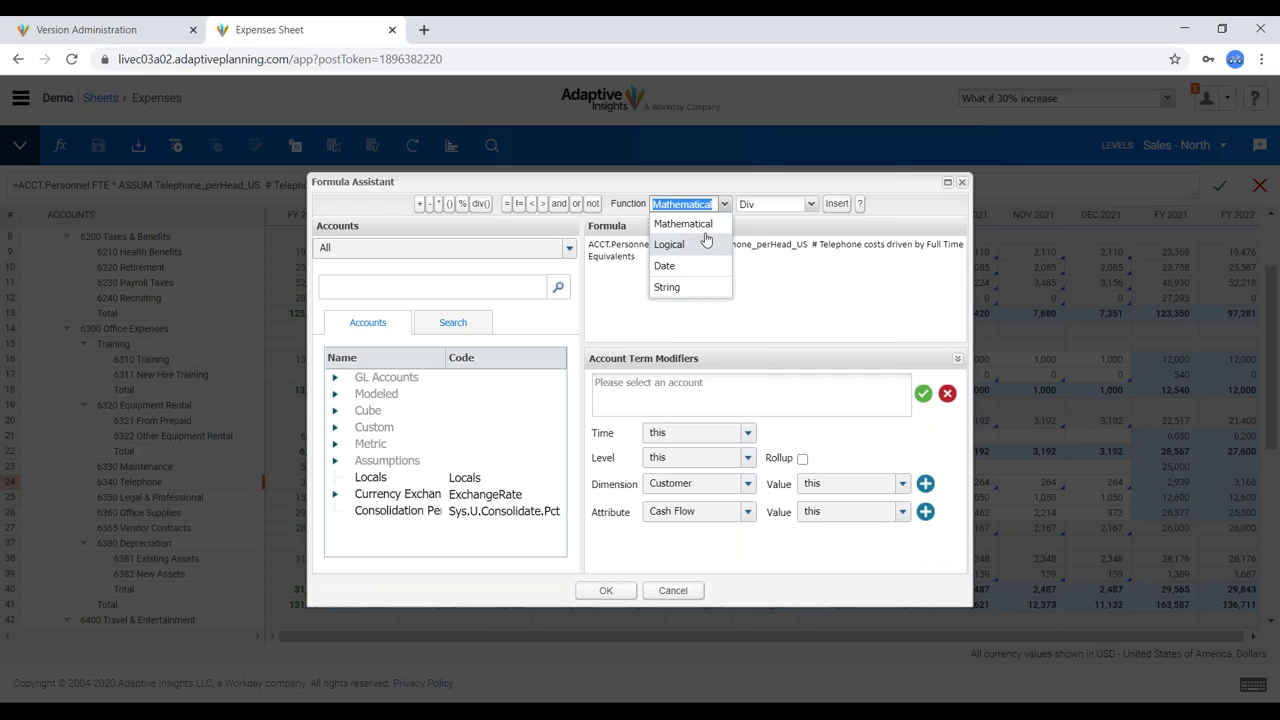
click(962, 184)
click(962, 184)
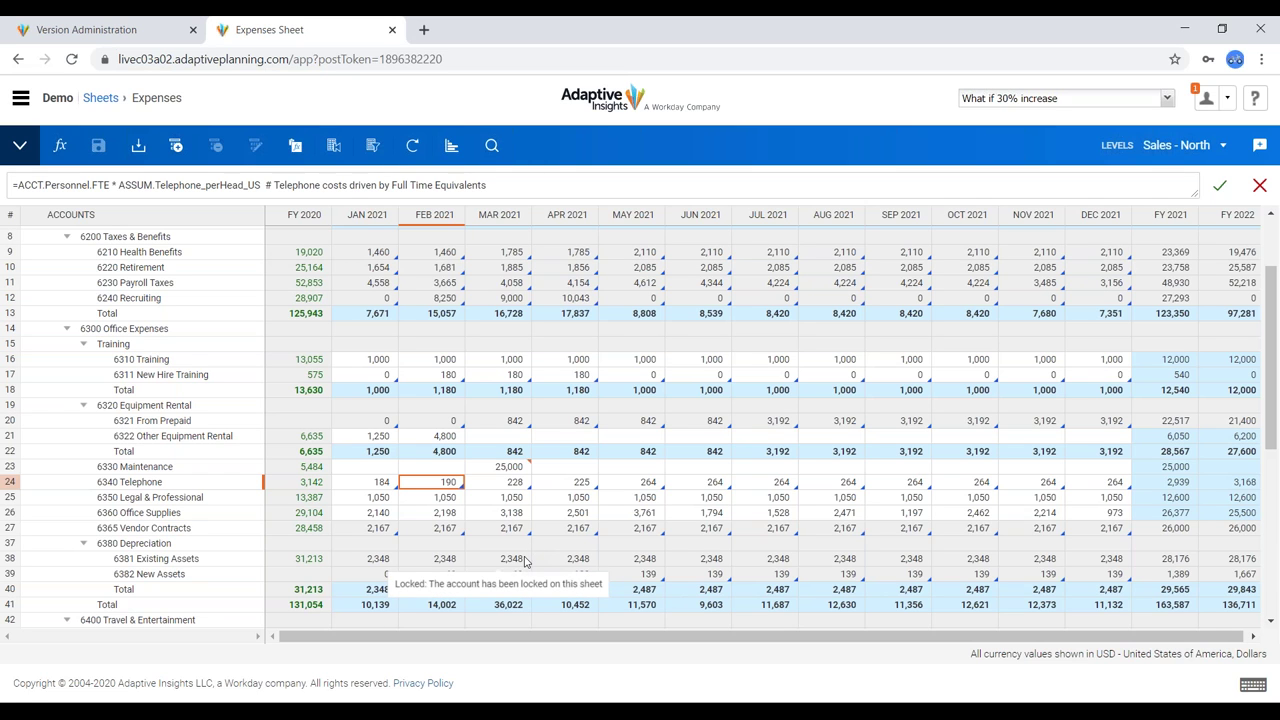
Open the Feb 2021 Telephone formula, step across months to April 2021, then switch to PowerPoint.
double_click(440, 484)
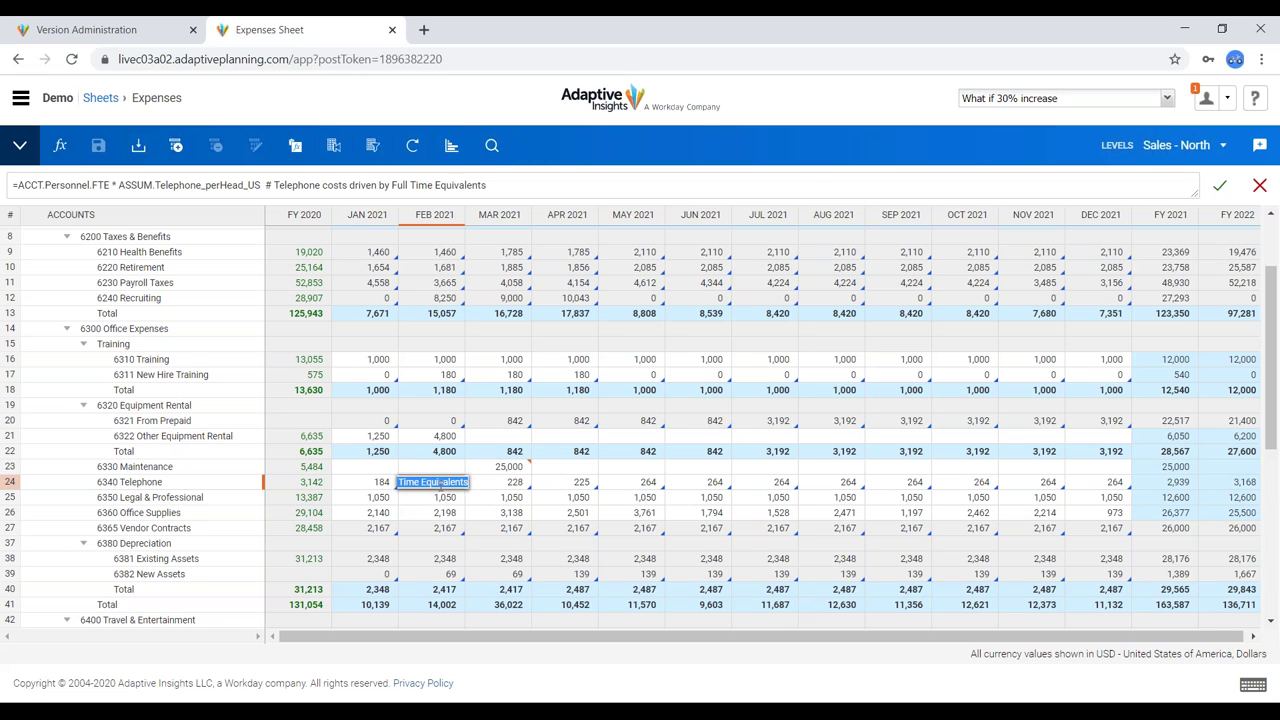
key(Escape)
key(Right)
key(Right)
key(Right)
key(Right)
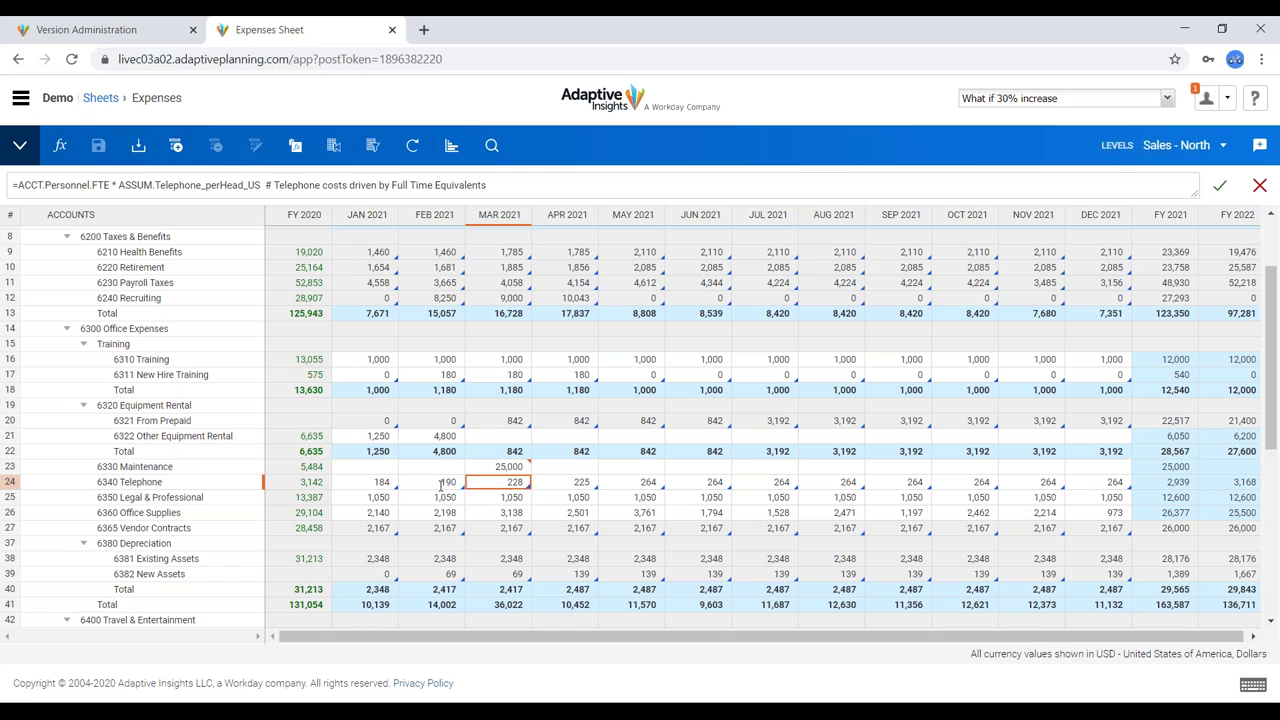
key(Left)
key(Left)
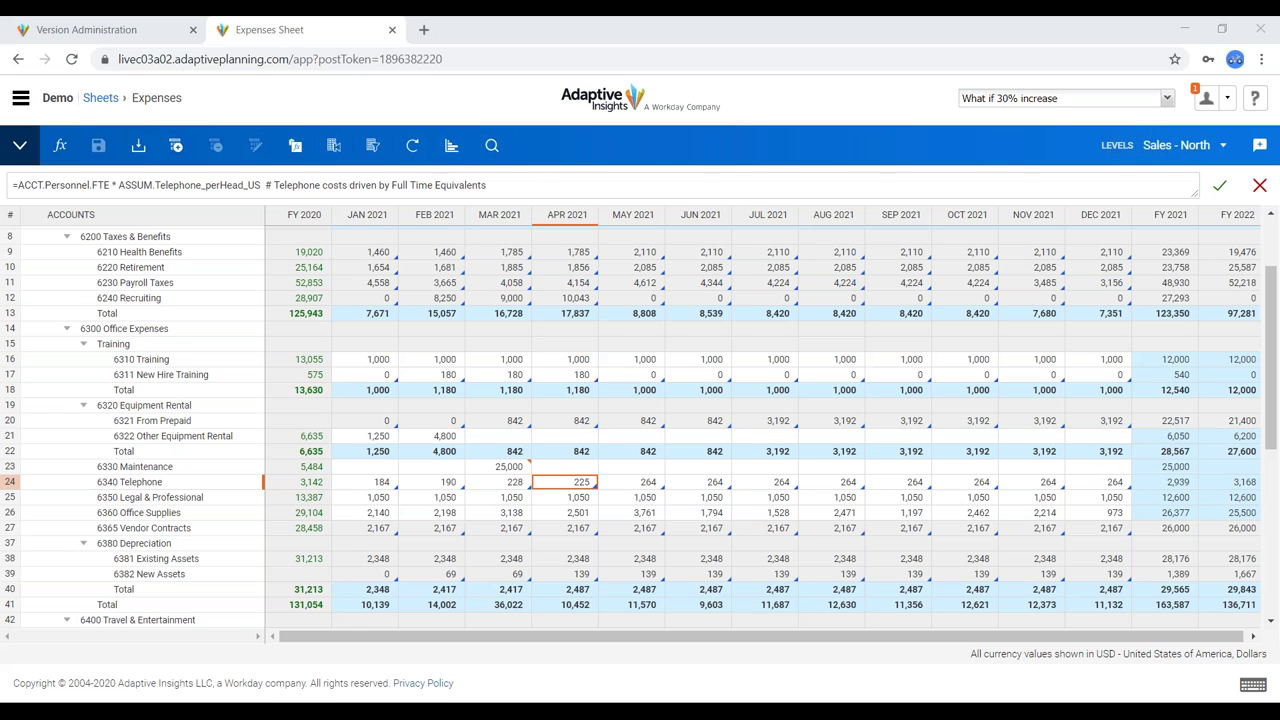
key(alt+Tab)
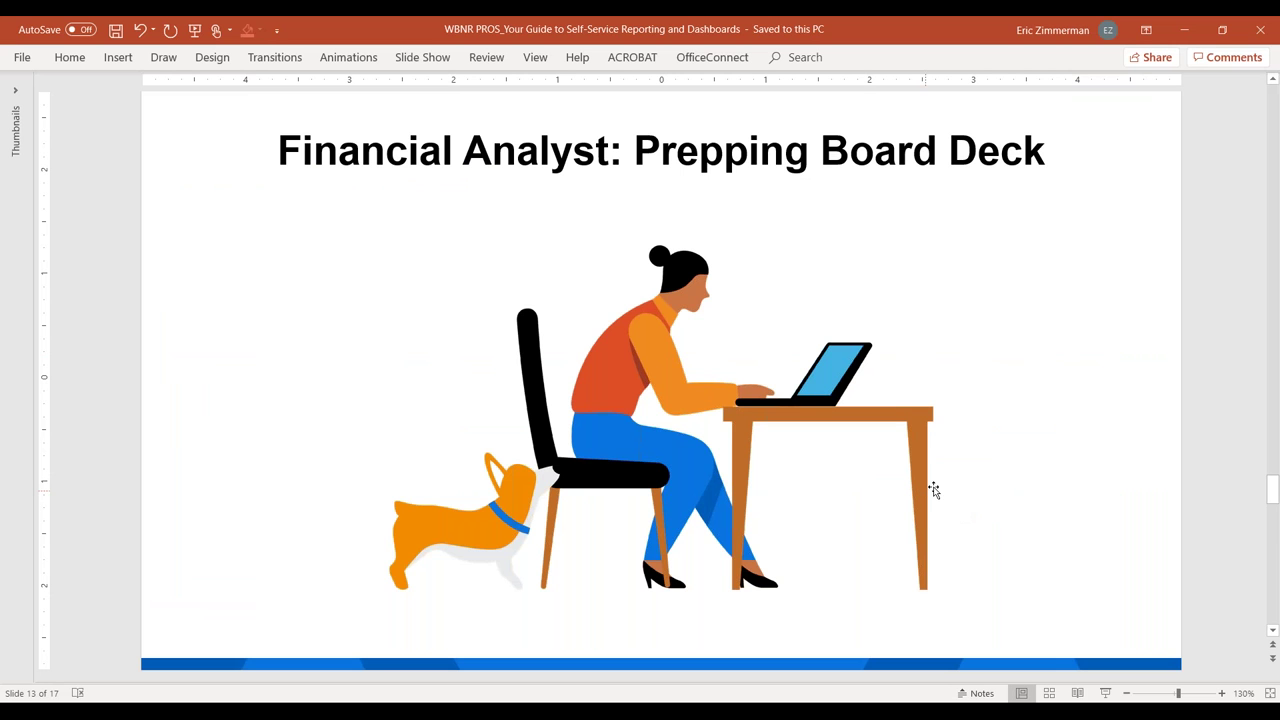
Scroll the webinar deck from slide 13 past the Demo slide to Key Takeaways.
scroll(950, 487, down, 1)
scroll(950, 487, down, 1)
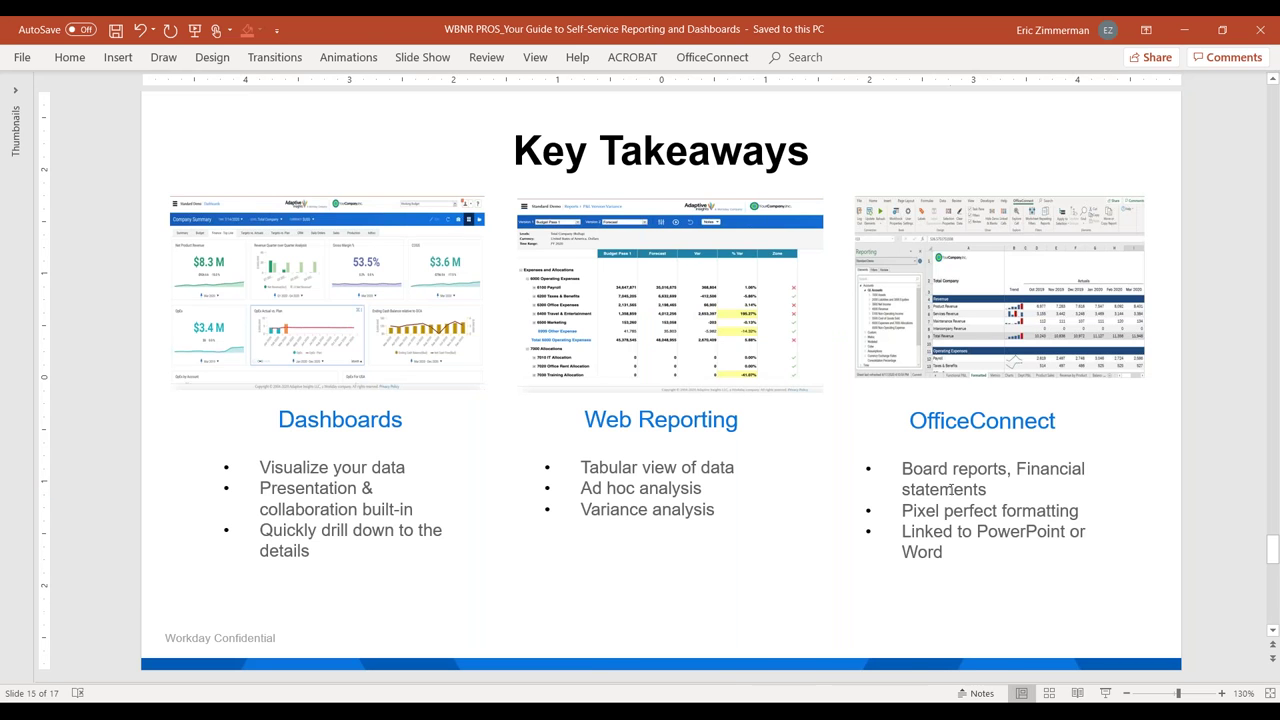
scroll(950, 489, down, 1)
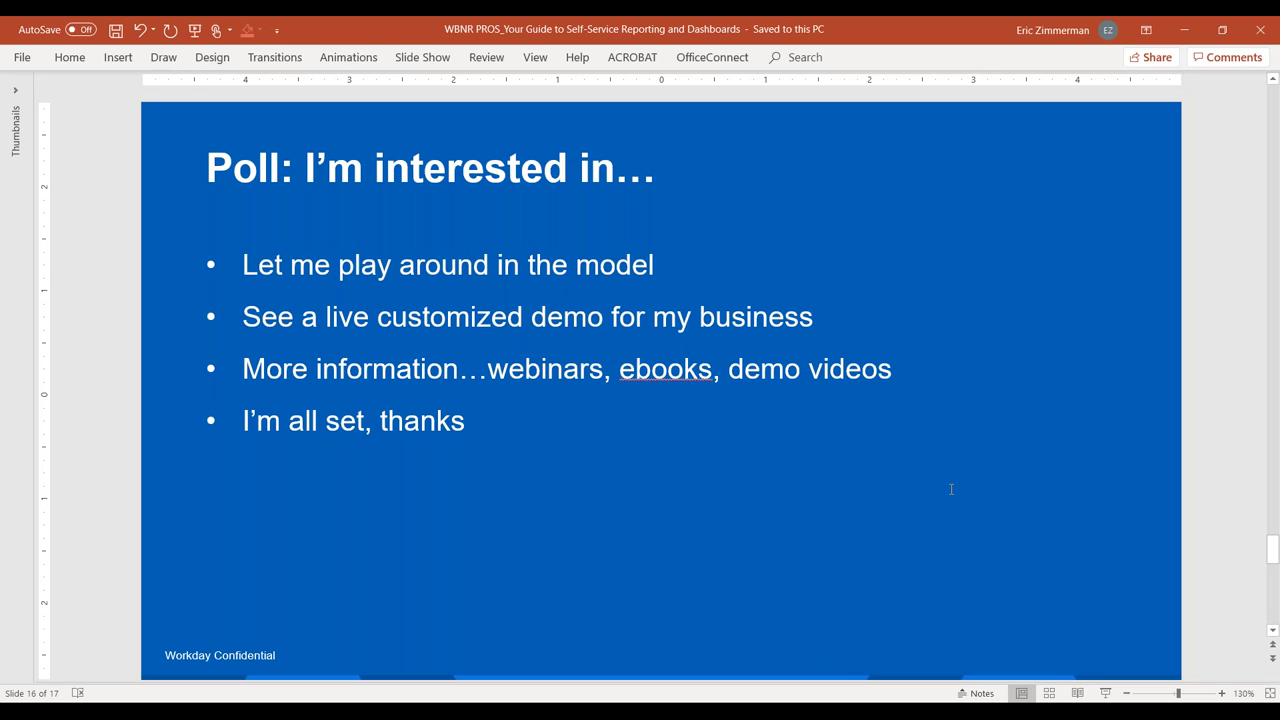